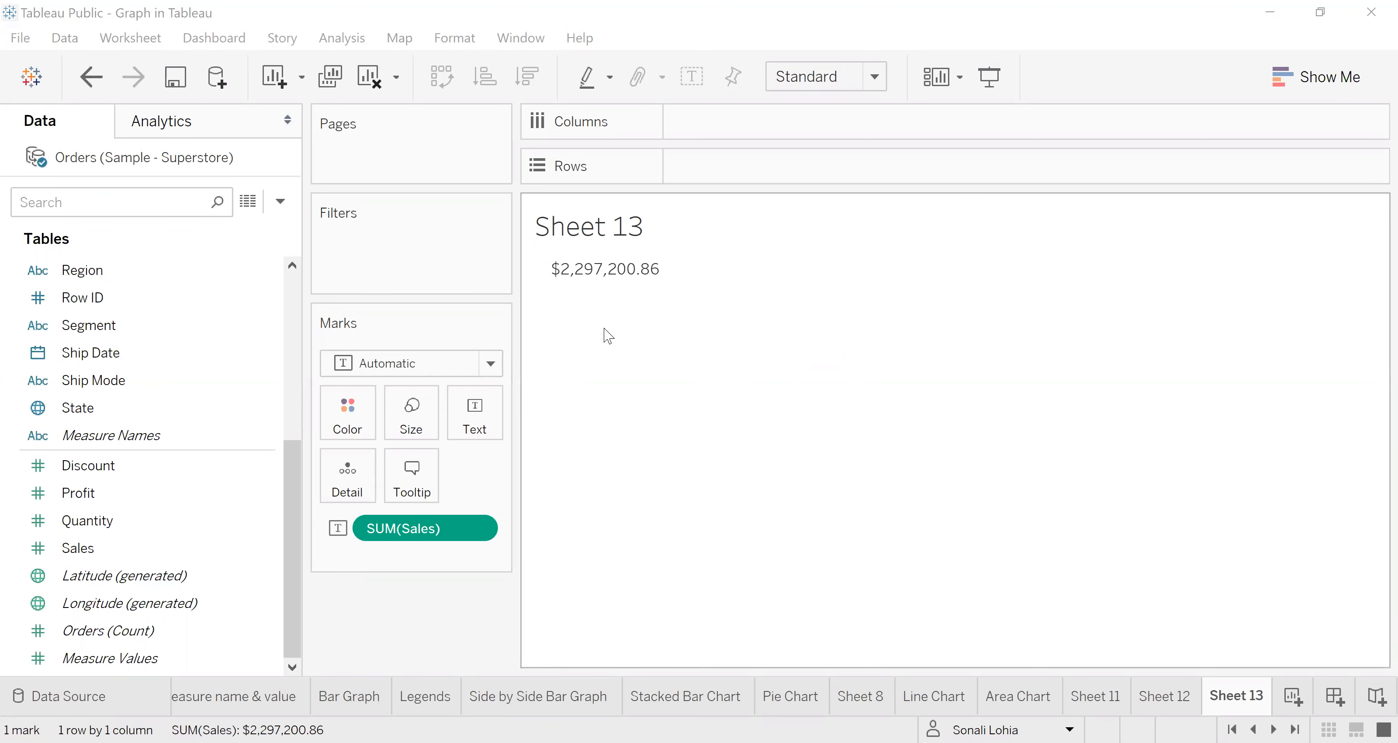
# Step: Break the total sales down by Region, with one row per region in the text table
pyautogui.moveTo(621, 301)
pyautogui.moveTo(652, 277)
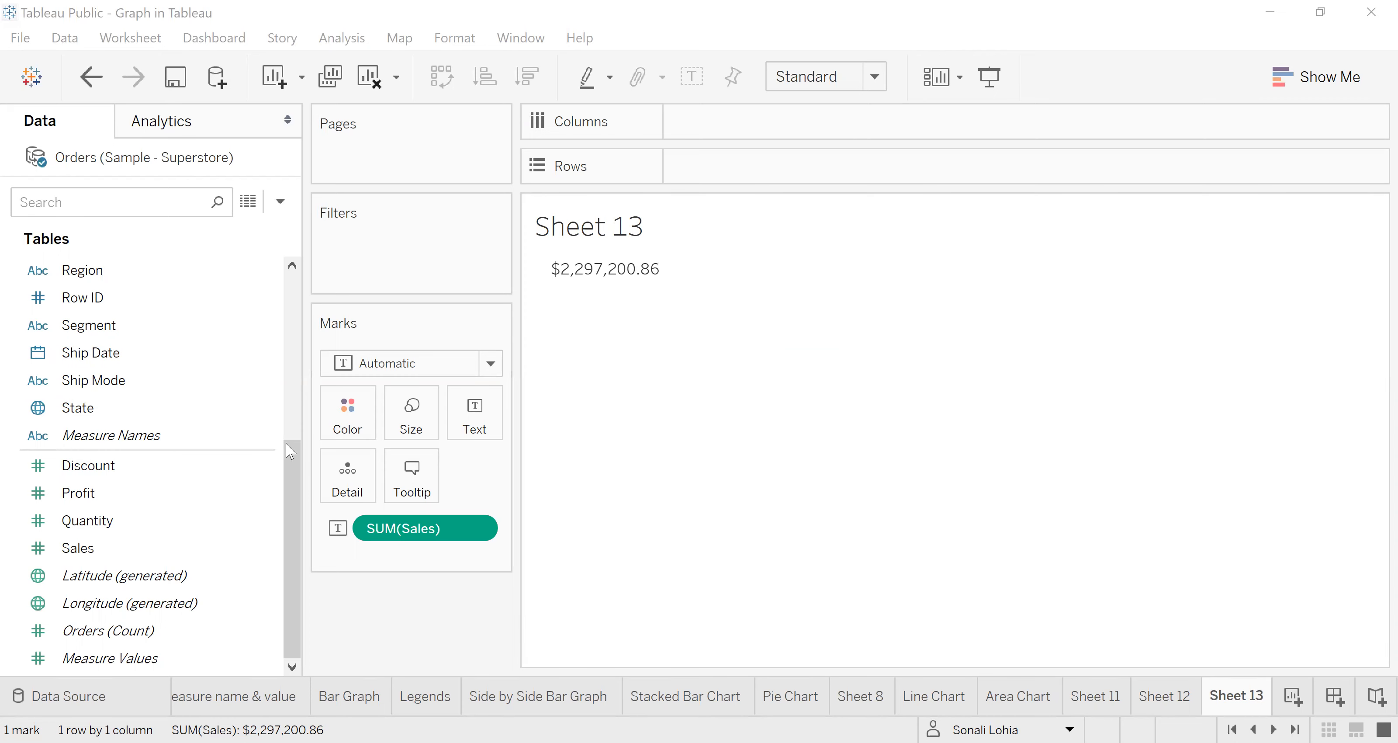
pyautogui.scroll(2, 295, 384)
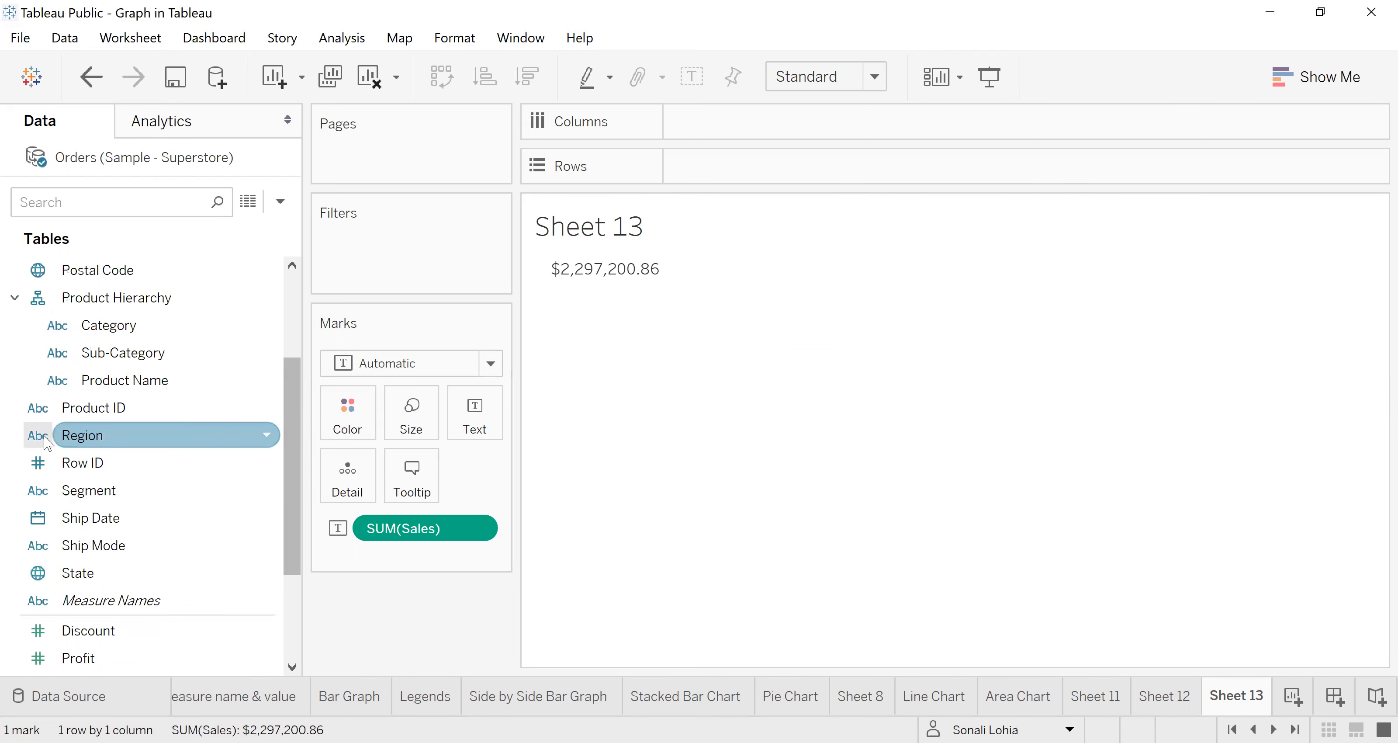
pyautogui.click(72, 436)
pyautogui.moveTo(72, 436); pyautogui.dragTo(356, 415)
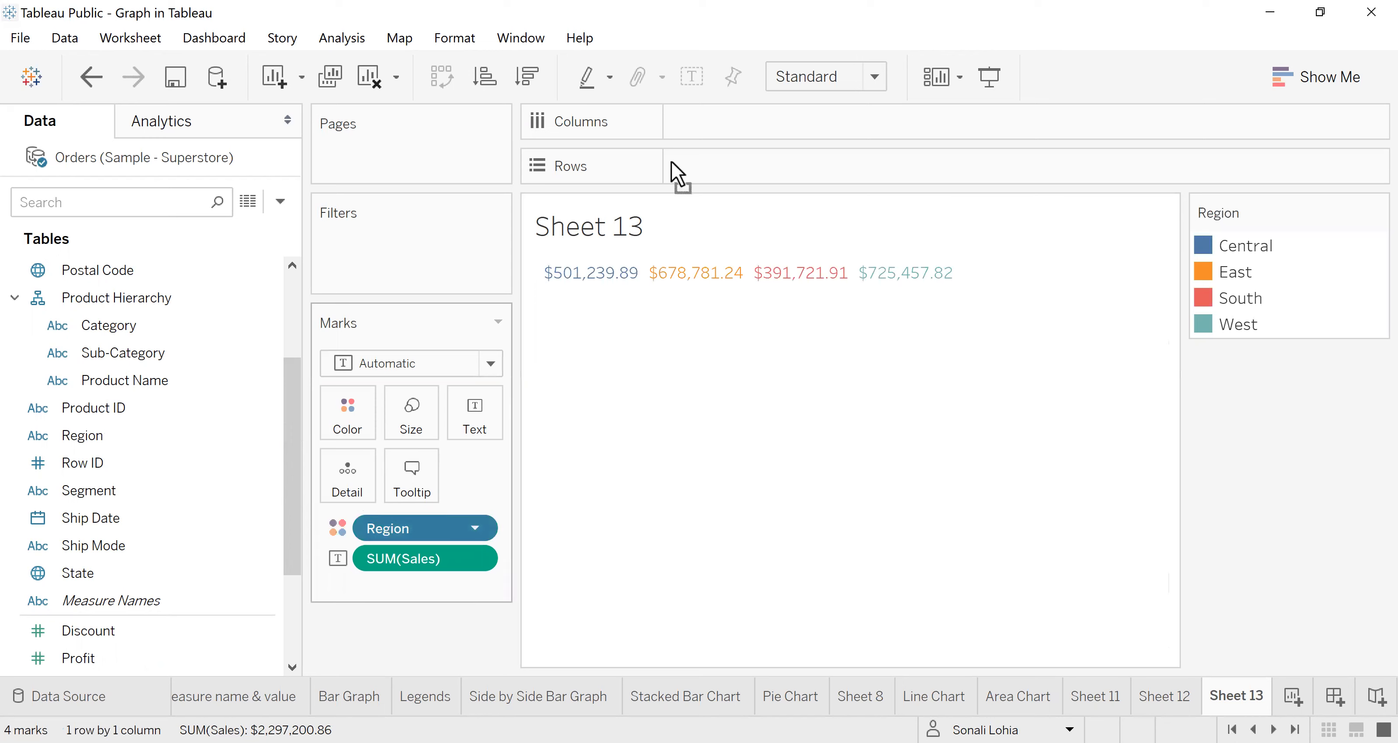
pyautogui.moveTo(641, 350); pyautogui.dragTo(543, 293)
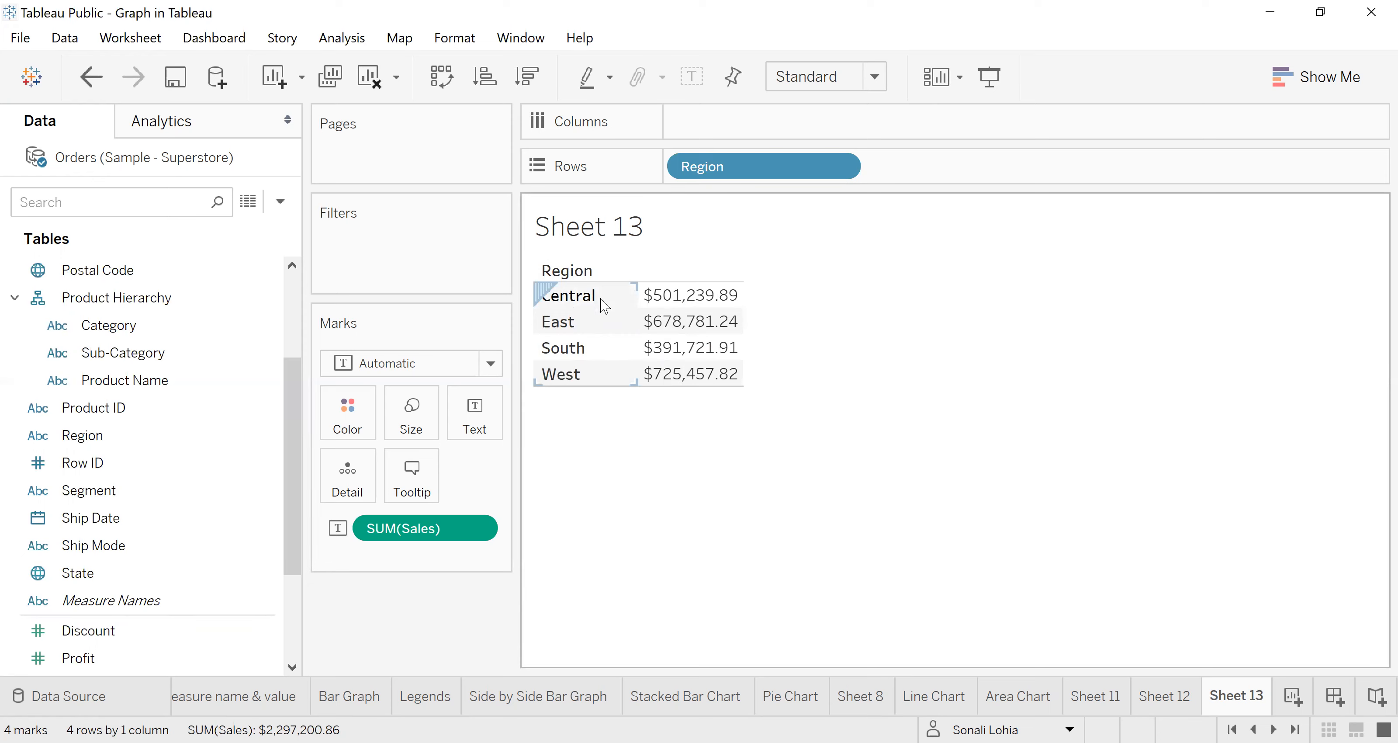
# Step: Add Product Name after Region on Rows, including all of its members
pyautogui.click(154, 399)
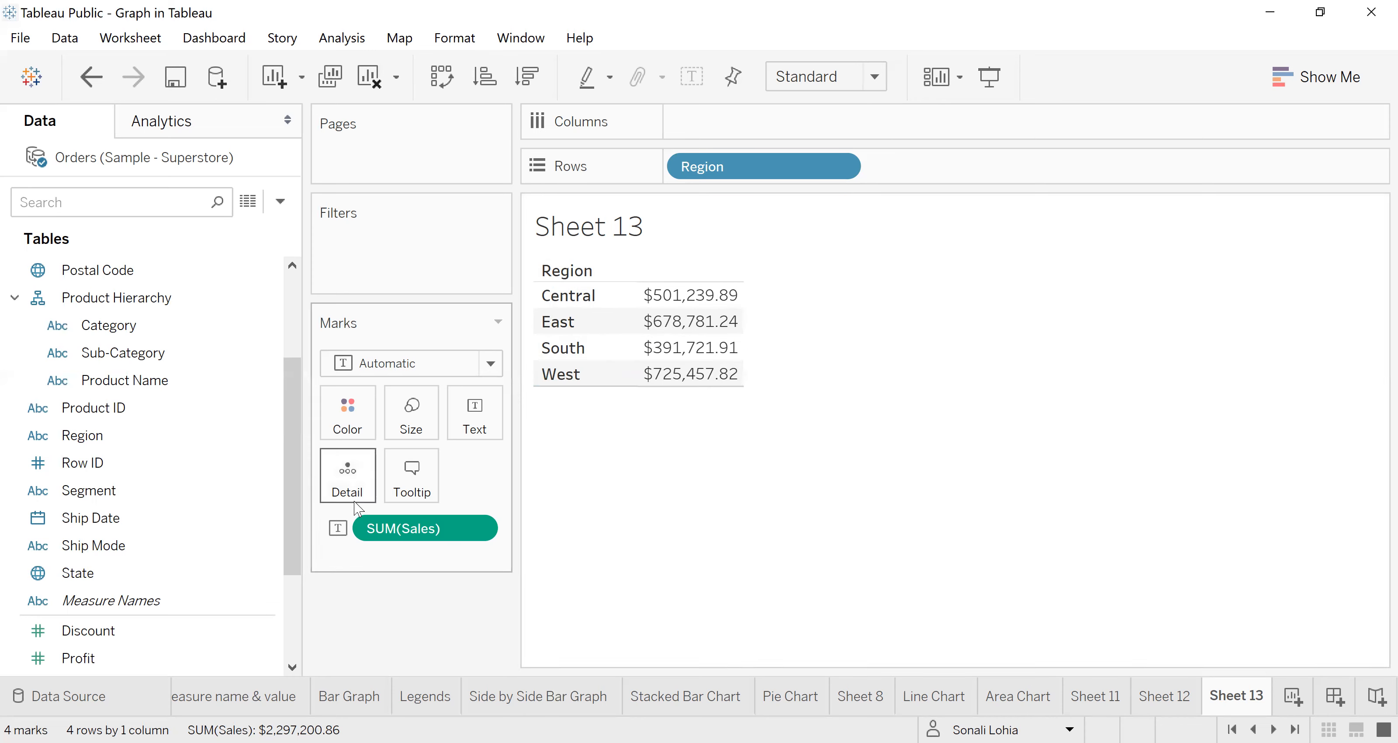
pyautogui.moveTo(111, 385); pyautogui.dragTo(905, 160)
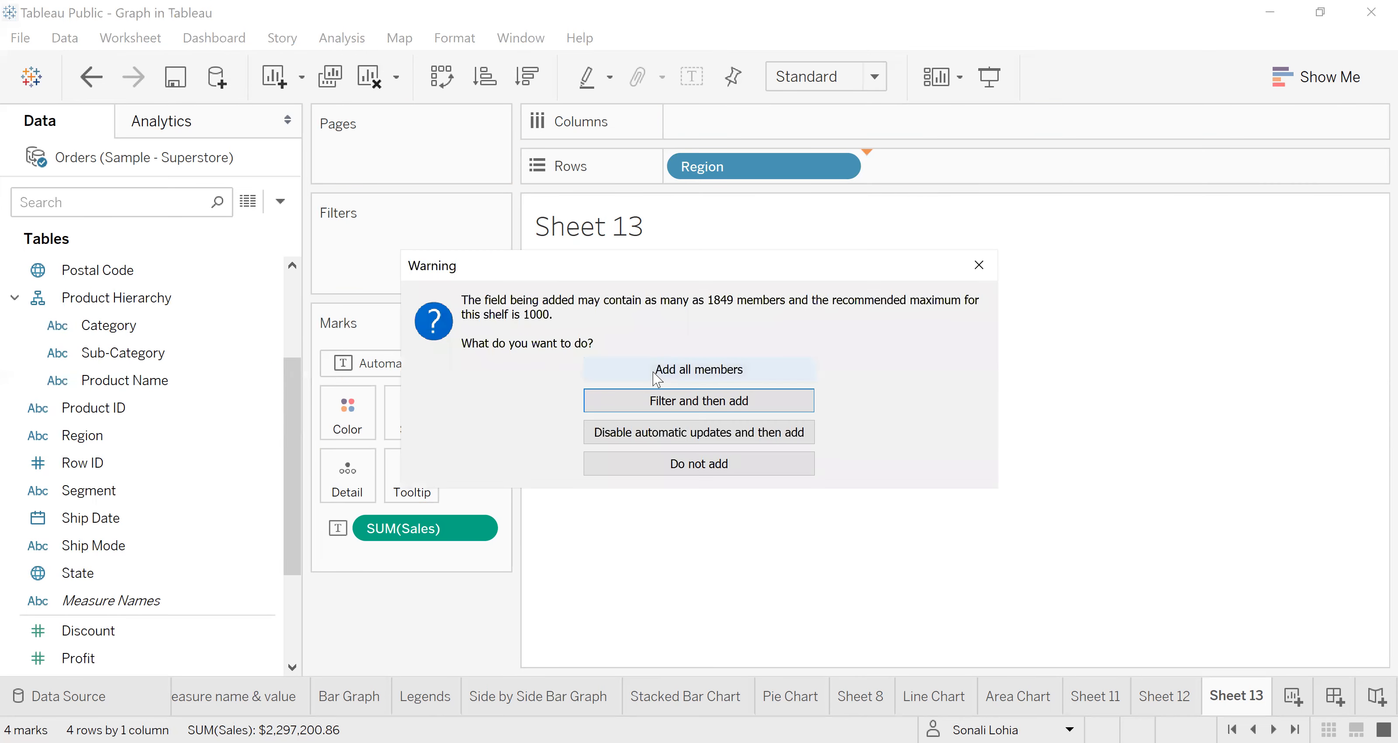
pyautogui.click(655, 365)
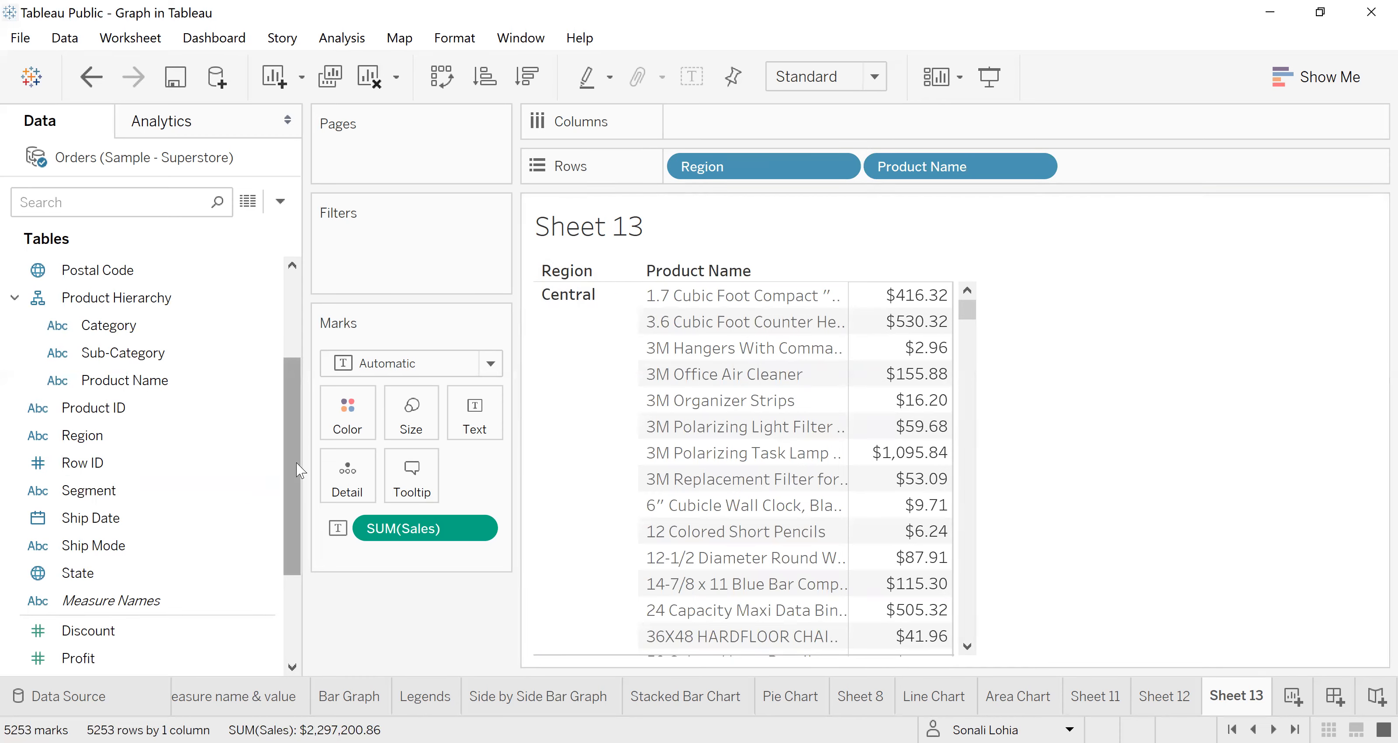
# Step: Add Order ID after Product Name on Rows with all members and inspect the first order's sales value
pyautogui.moveTo(296, 462); pyautogui.dragTo(296, 379)
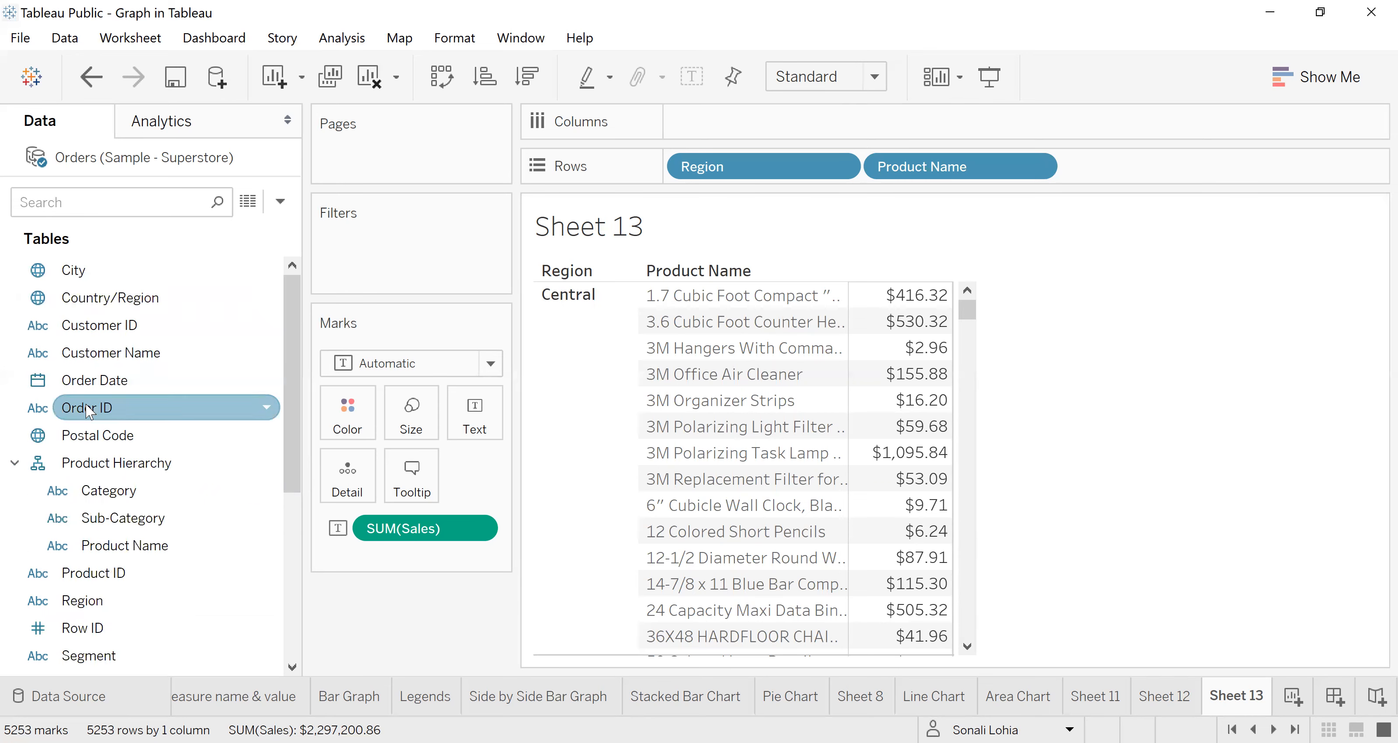
pyautogui.moveTo(77, 409); pyautogui.dragTo(1071, 164)
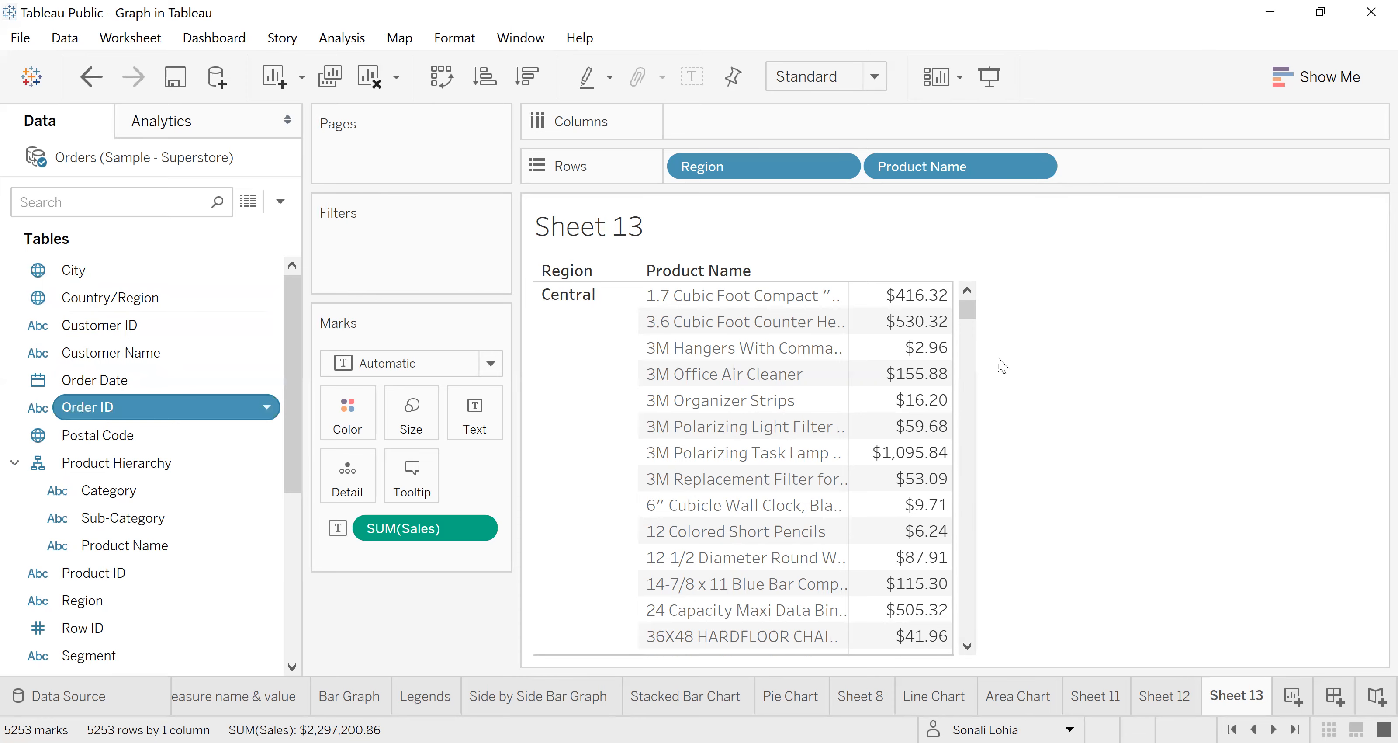
pyautogui.click(655, 374)
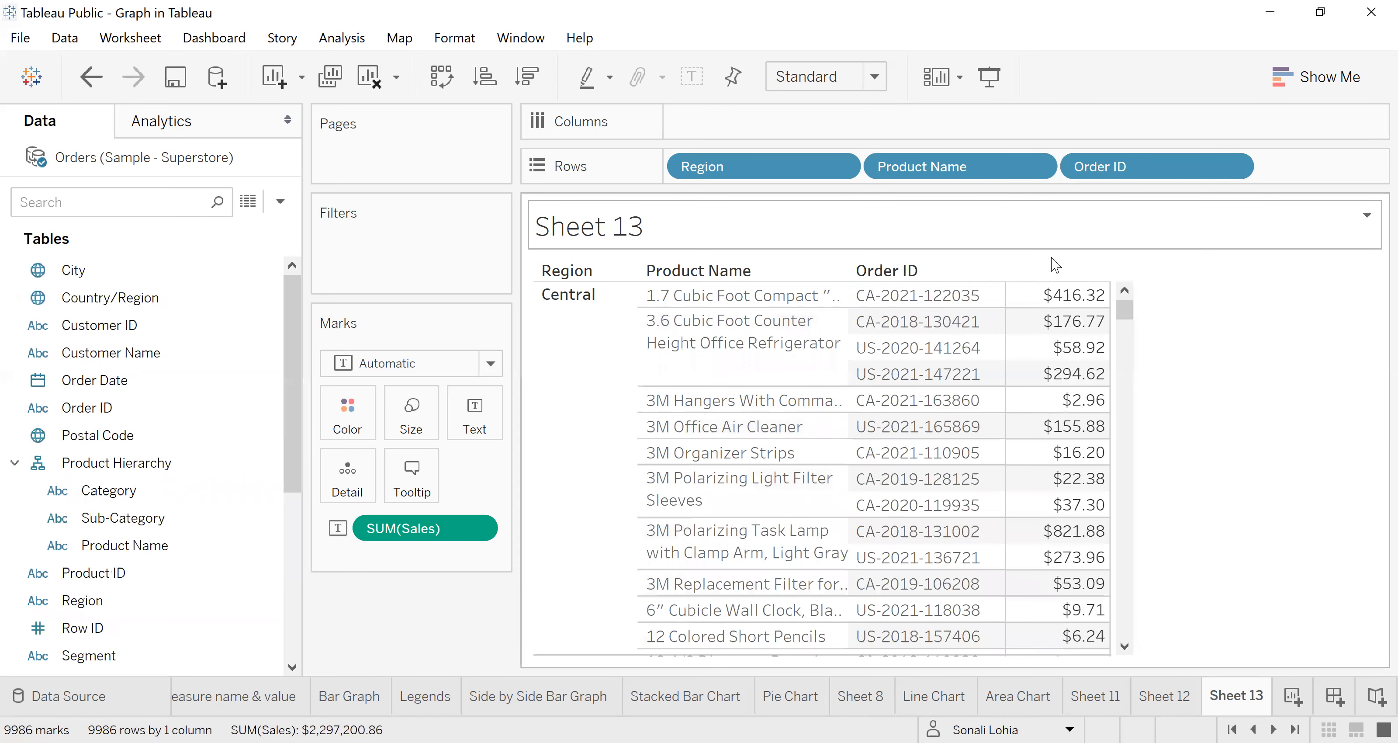
pyautogui.moveTo(1065, 302)
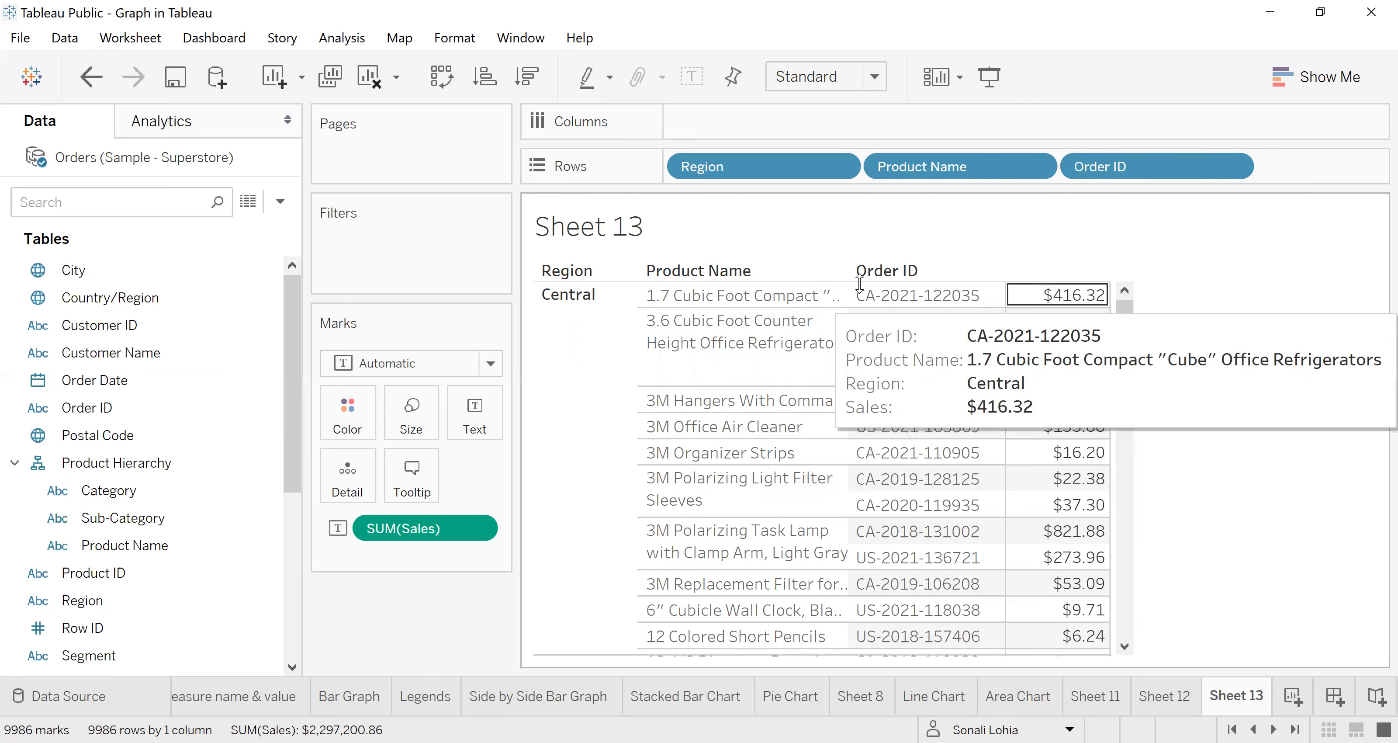
# Step: Remove Order ID and Product Name from Rows, leaving only Region
pyautogui.click(1232, 167)
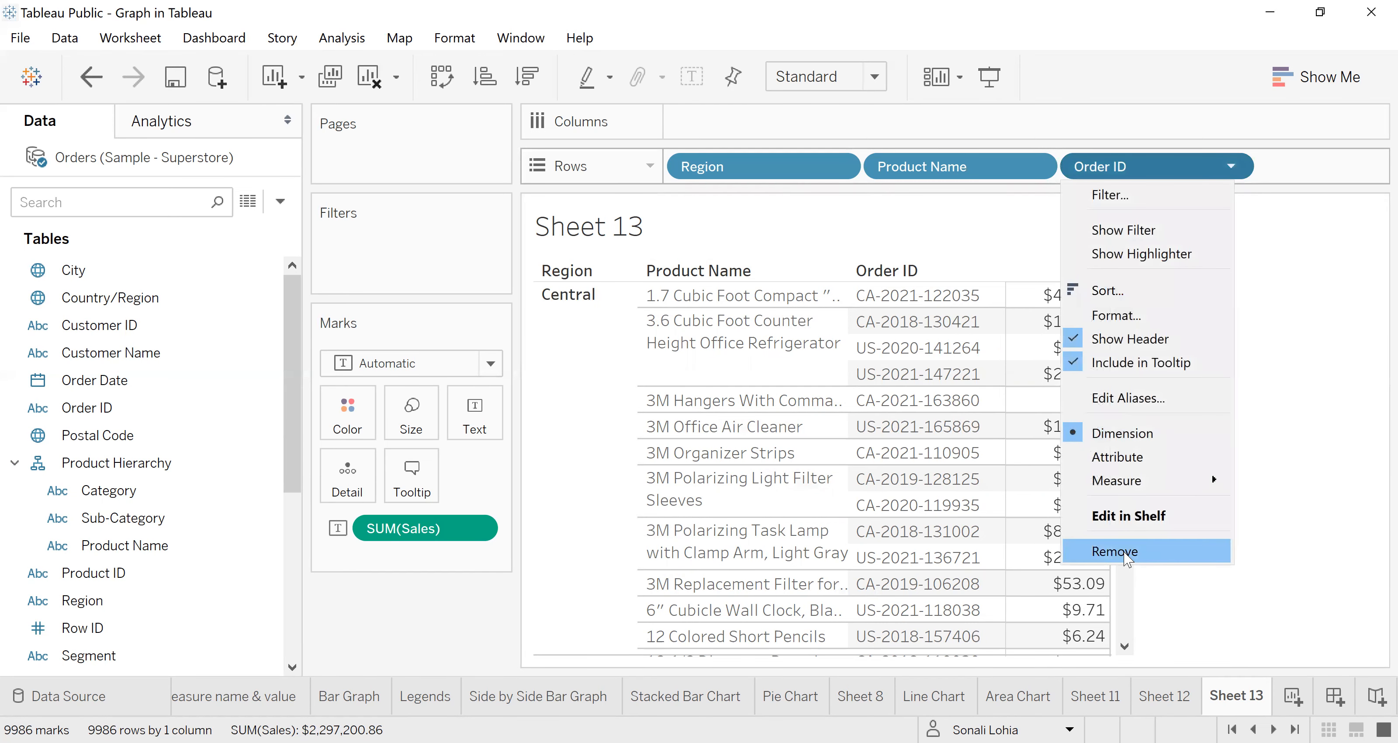
pyautogui.click(1116, 551)
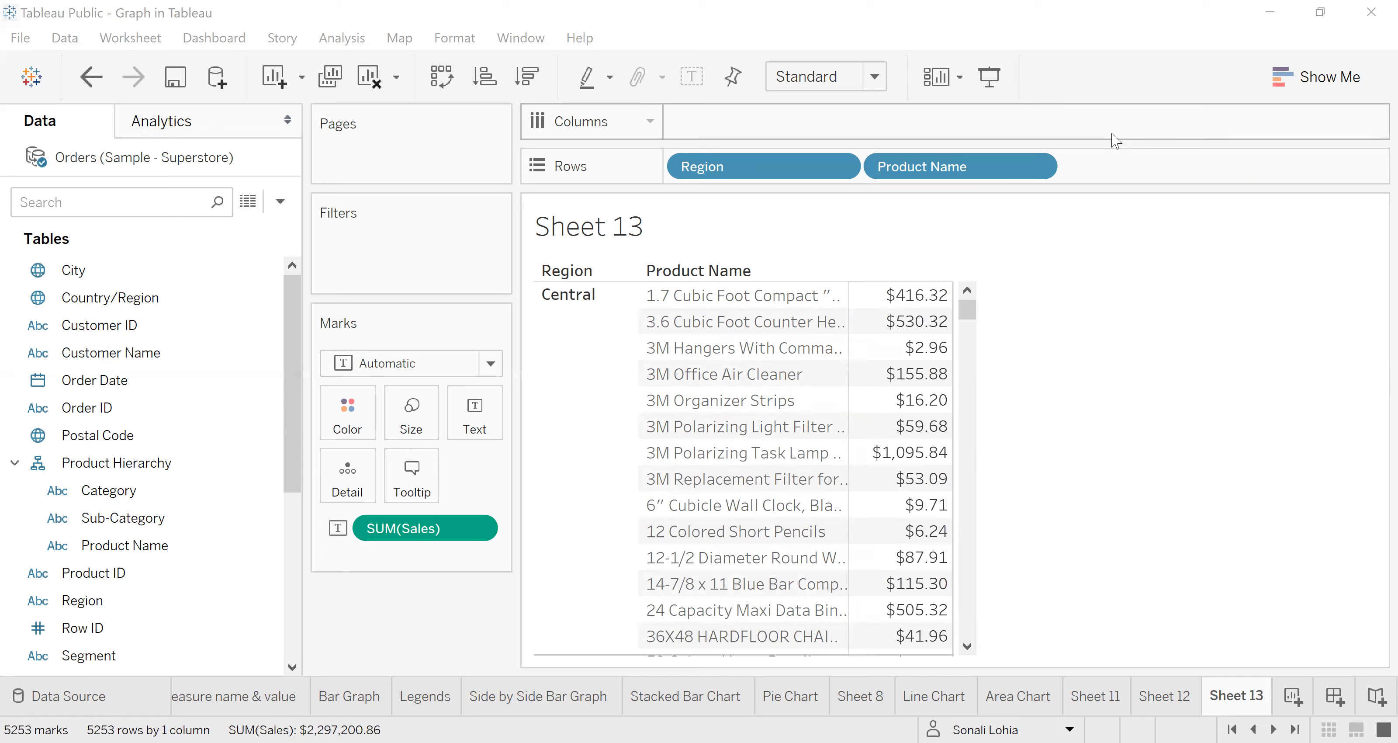
pyautogui.click(1036, 166)
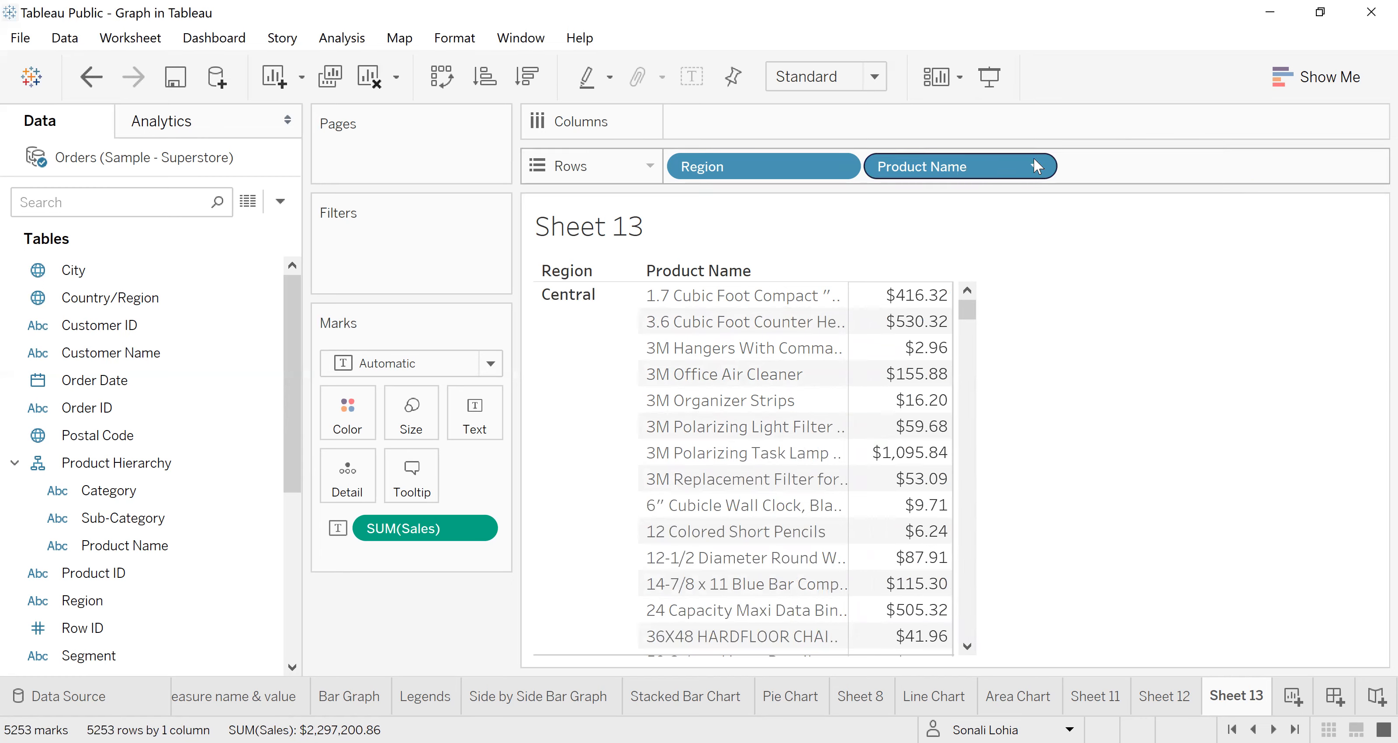
pyautogui.click(1035, 166)
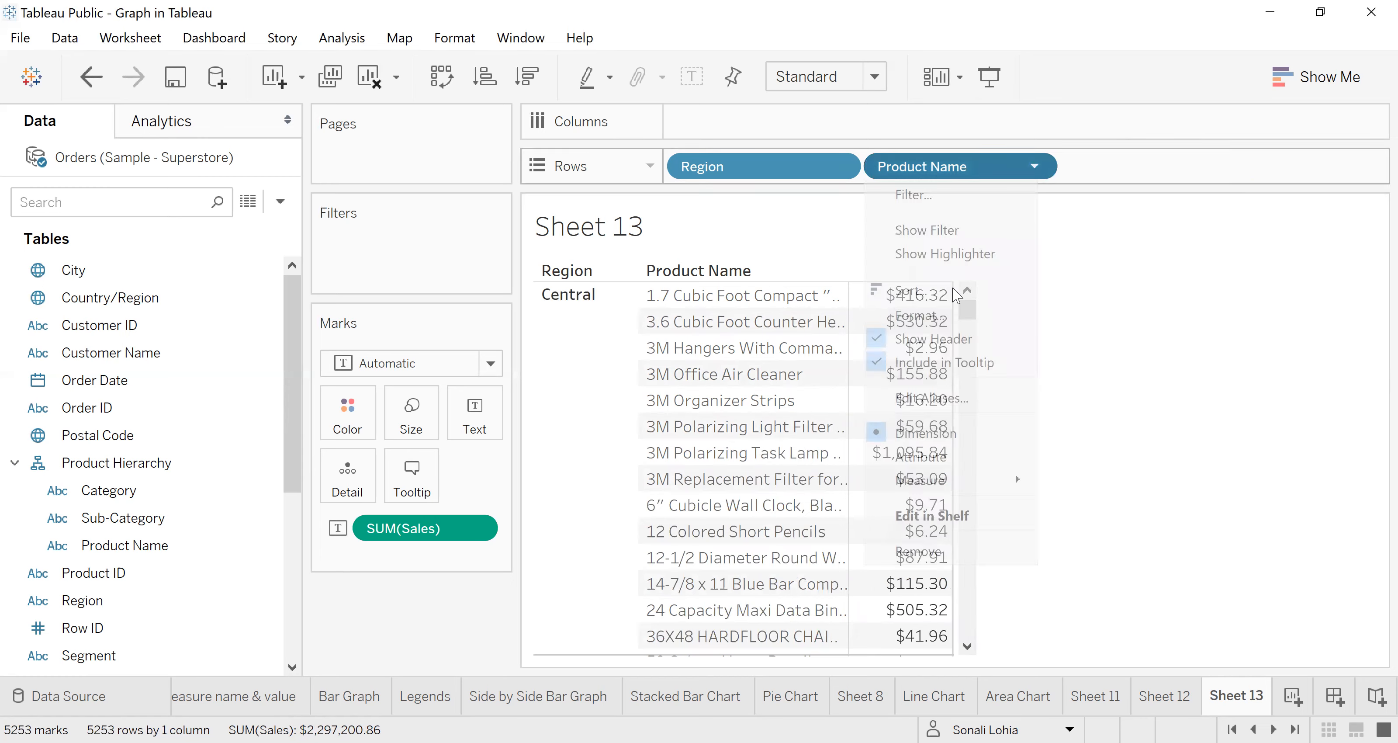
pyautogui.click(907, 552)
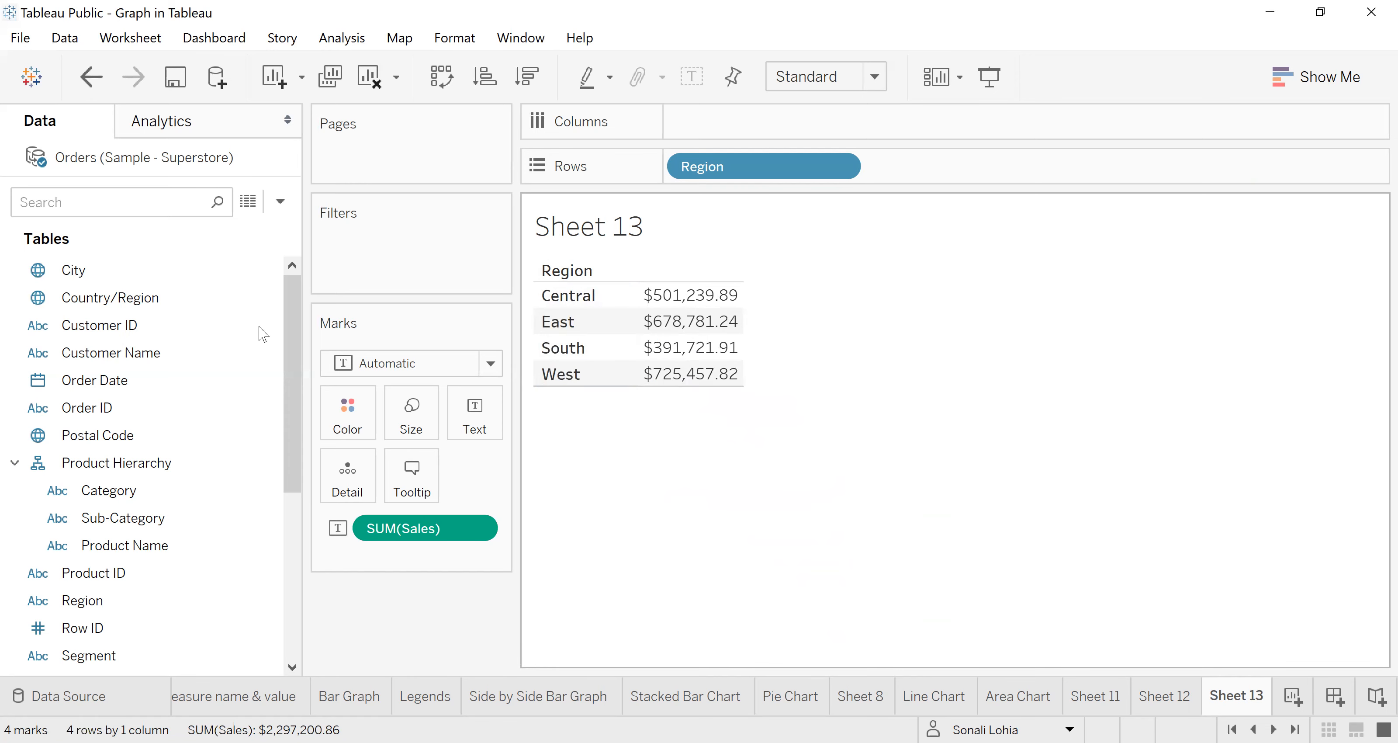
# Step: Collapse the Product Hierarchy in the list of data fields
pyautogui.click(14, 463)
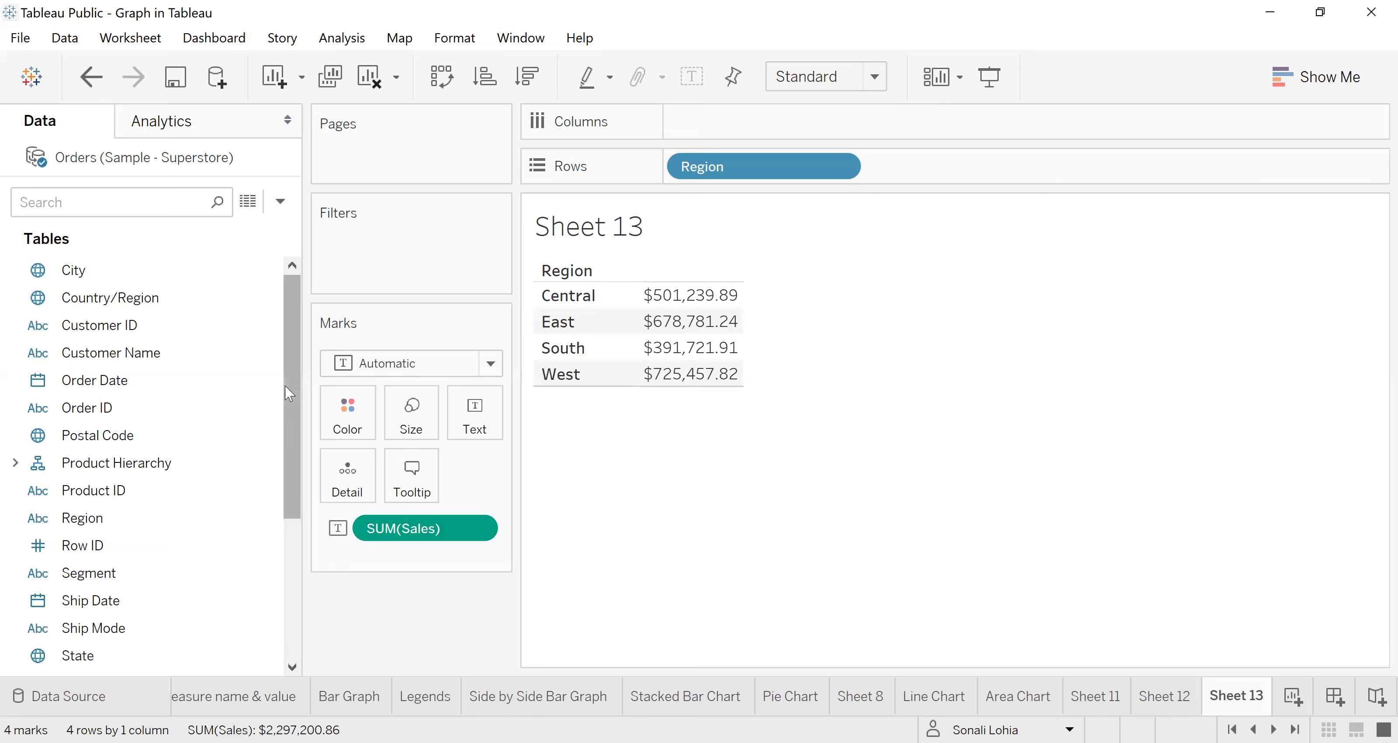
pyautogui.moveTo(295, 375); pyautogui.dragTo(289, 508)
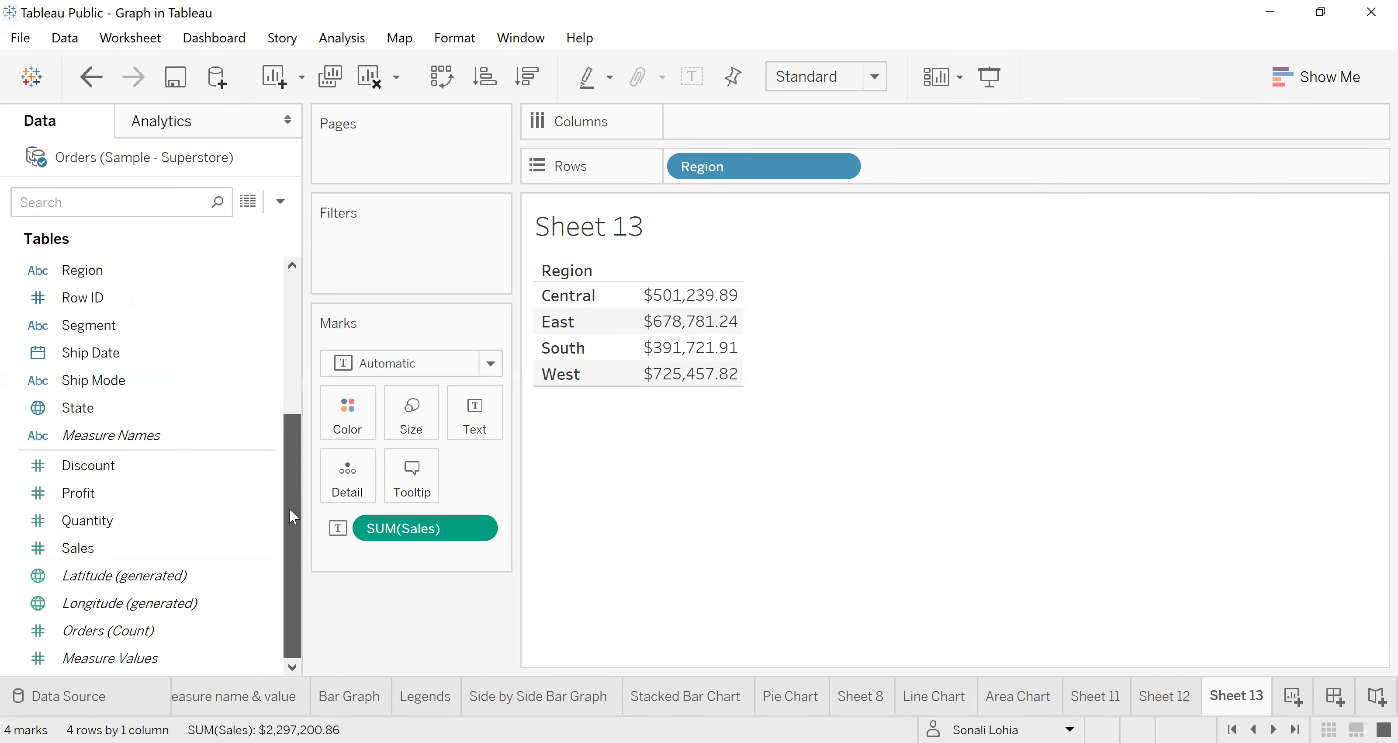
pyautogui.moveTo(295, 555); pyautogui.dragTo(295, 557)
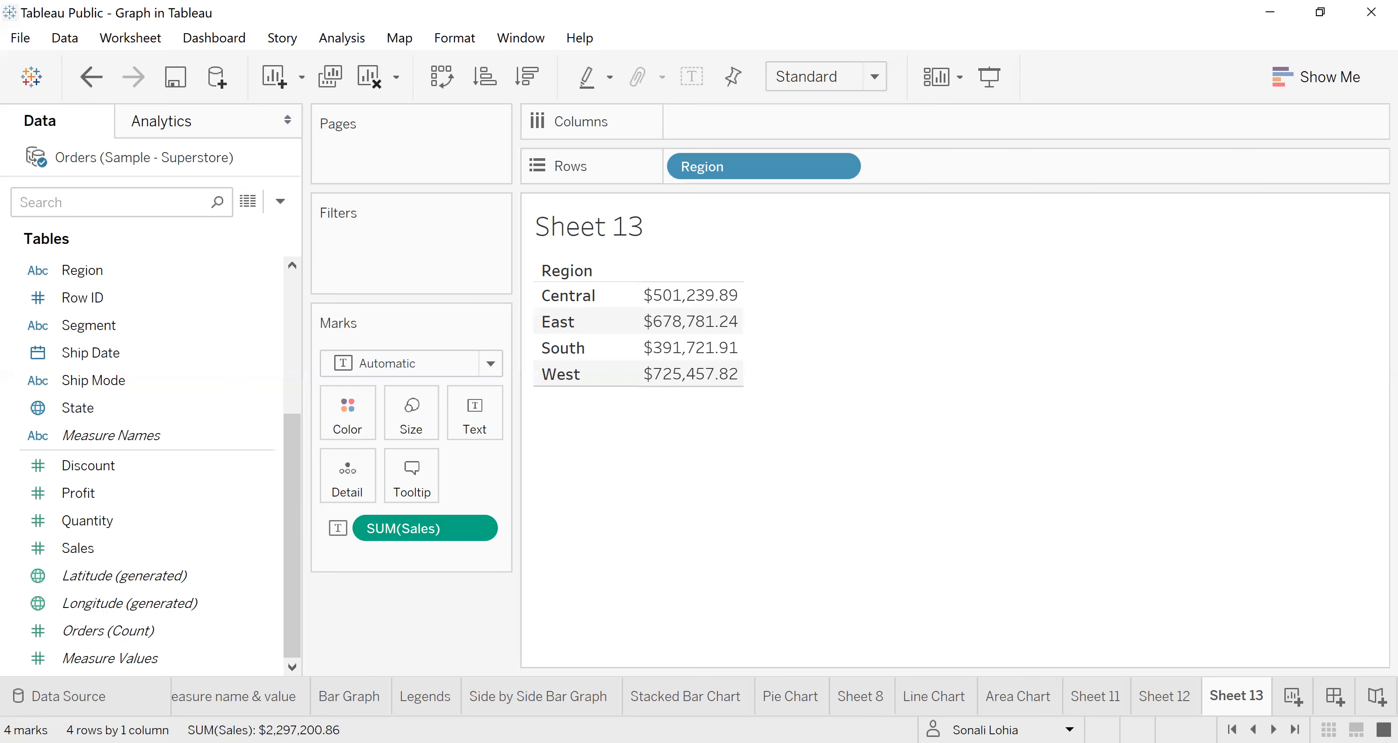
# Step: Rename the Sheet 13 worksheet as "Data Granuality"
pyautogui.rightClick(1238, 702)
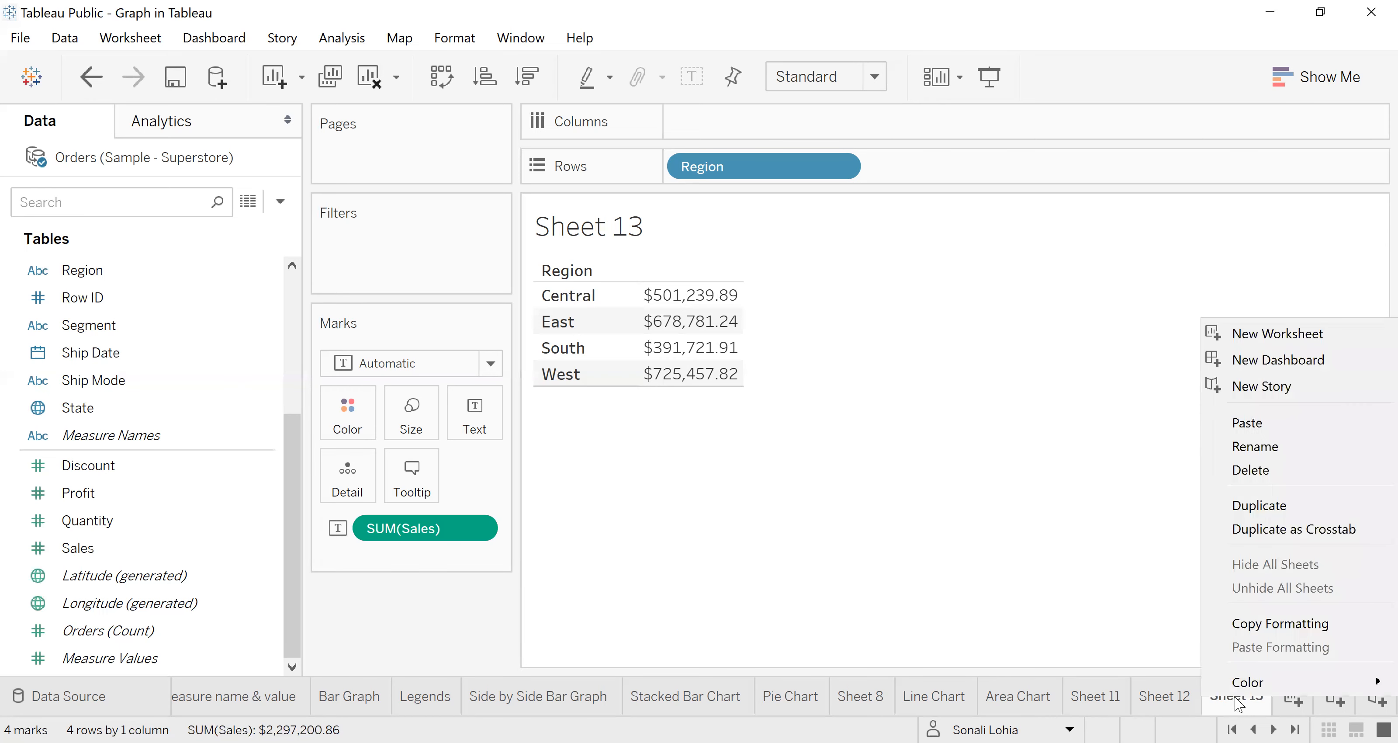
pyautogui.click(1258, 448)
pyautogui.write('Data ')
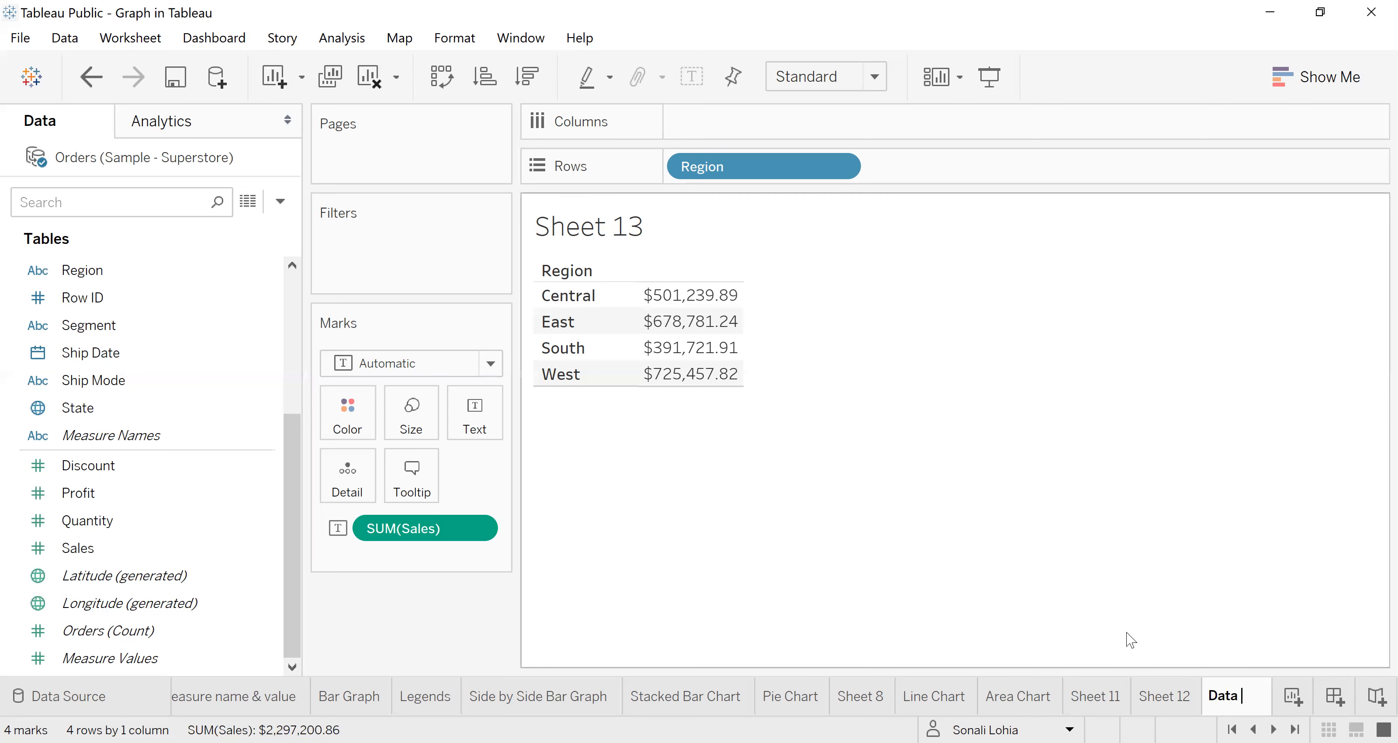
pyautogui.write('Gran')
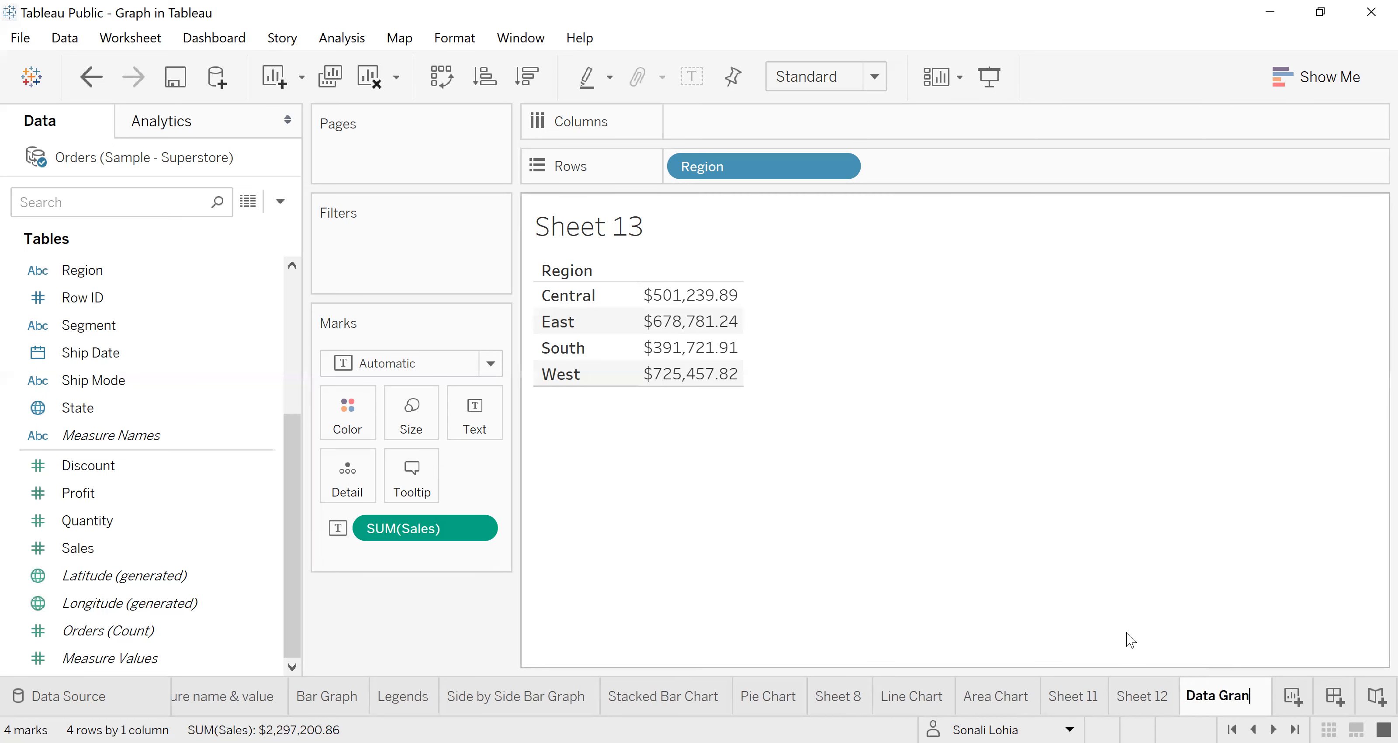
pyautogui.write('uality')
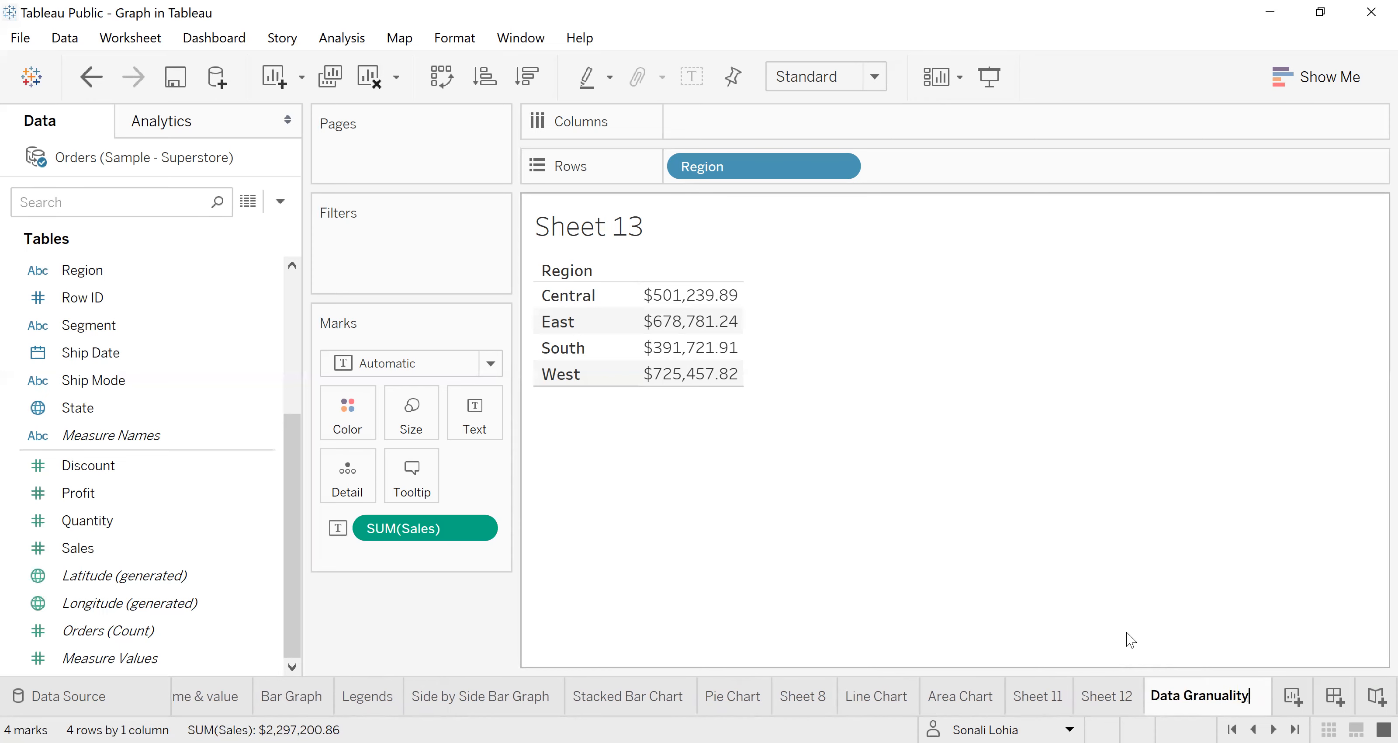
# Step: Add a new worksheet and start connecting a new data source
pyautogui.click(1293, 695)
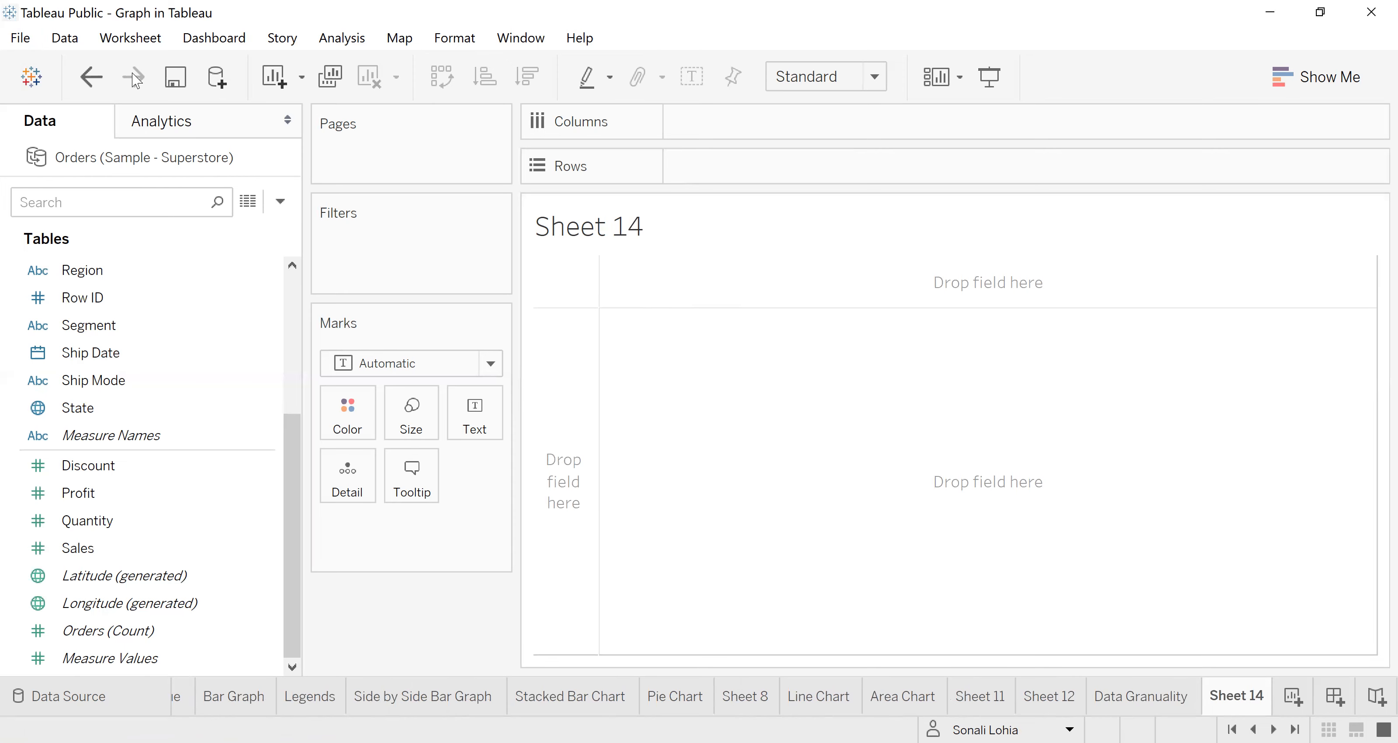
pyautogui.click(64, 38)
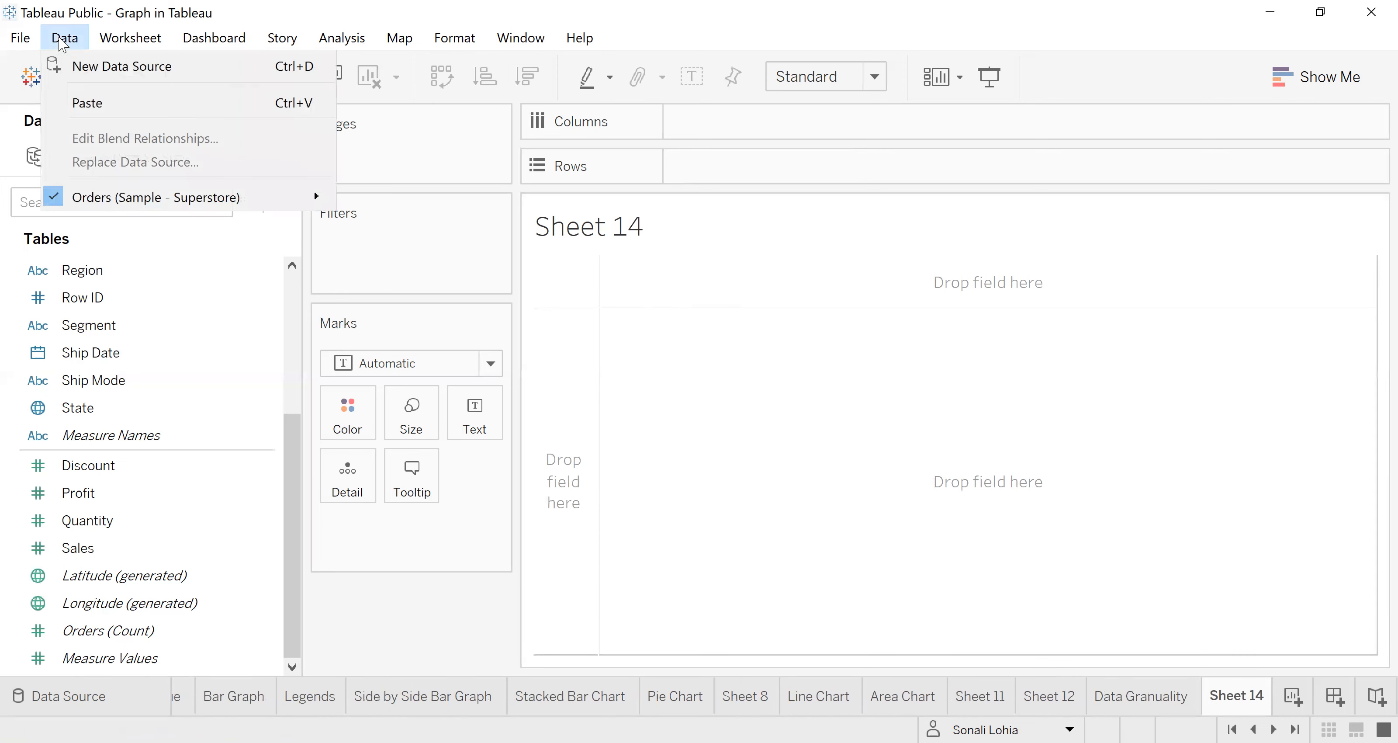
pyautogui.click(88, 68)
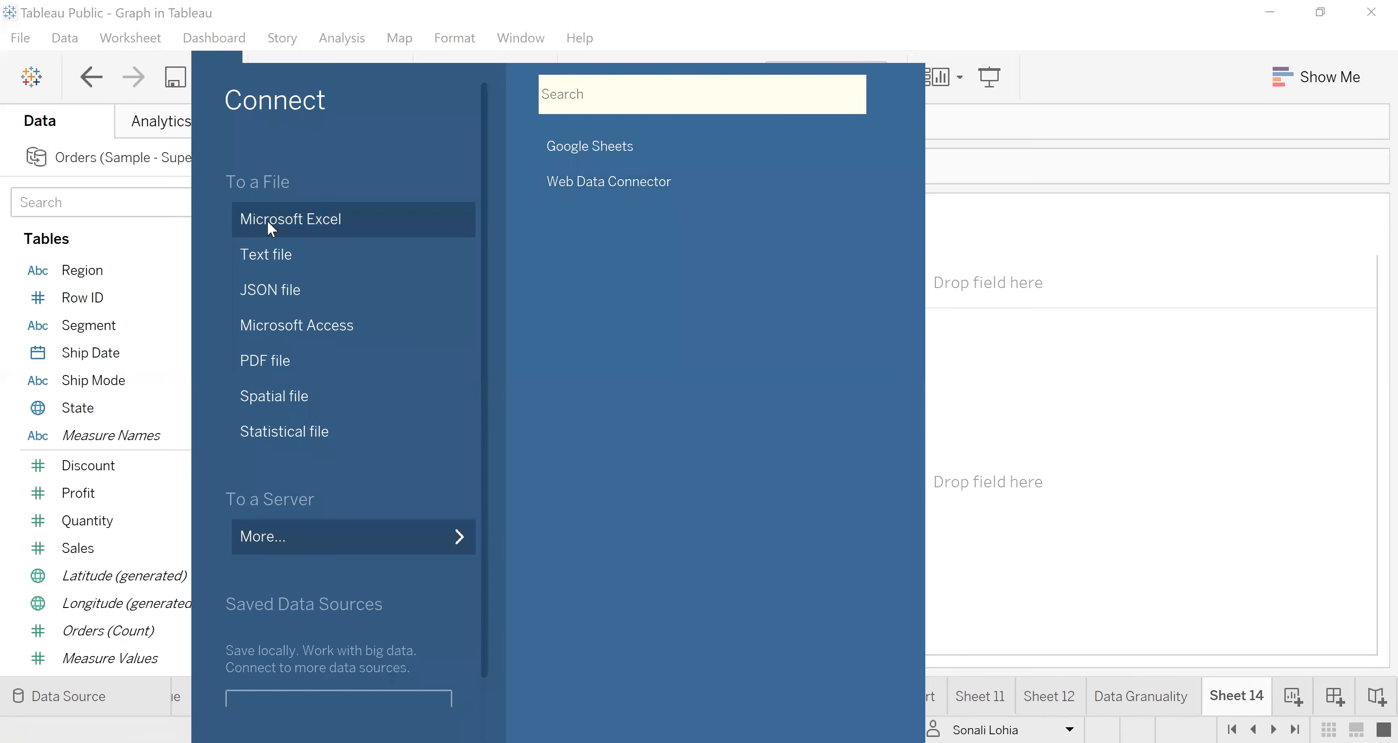
# Step: Start a Microsoft Excel connection and browse Downloads, Desktop and Documents for the source file, ending in the Tableau Project folder
pyautogui.click(267, 221)
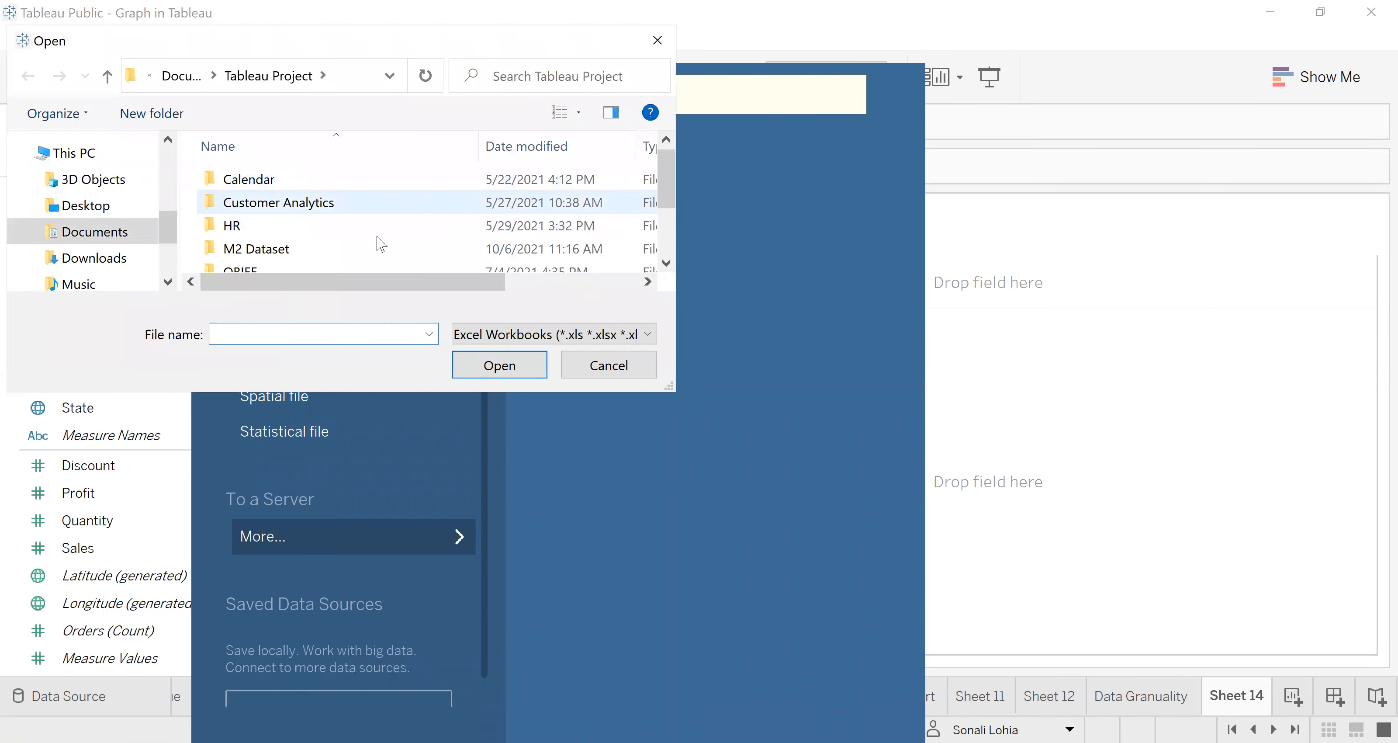
pyautogui.click(80, 260)
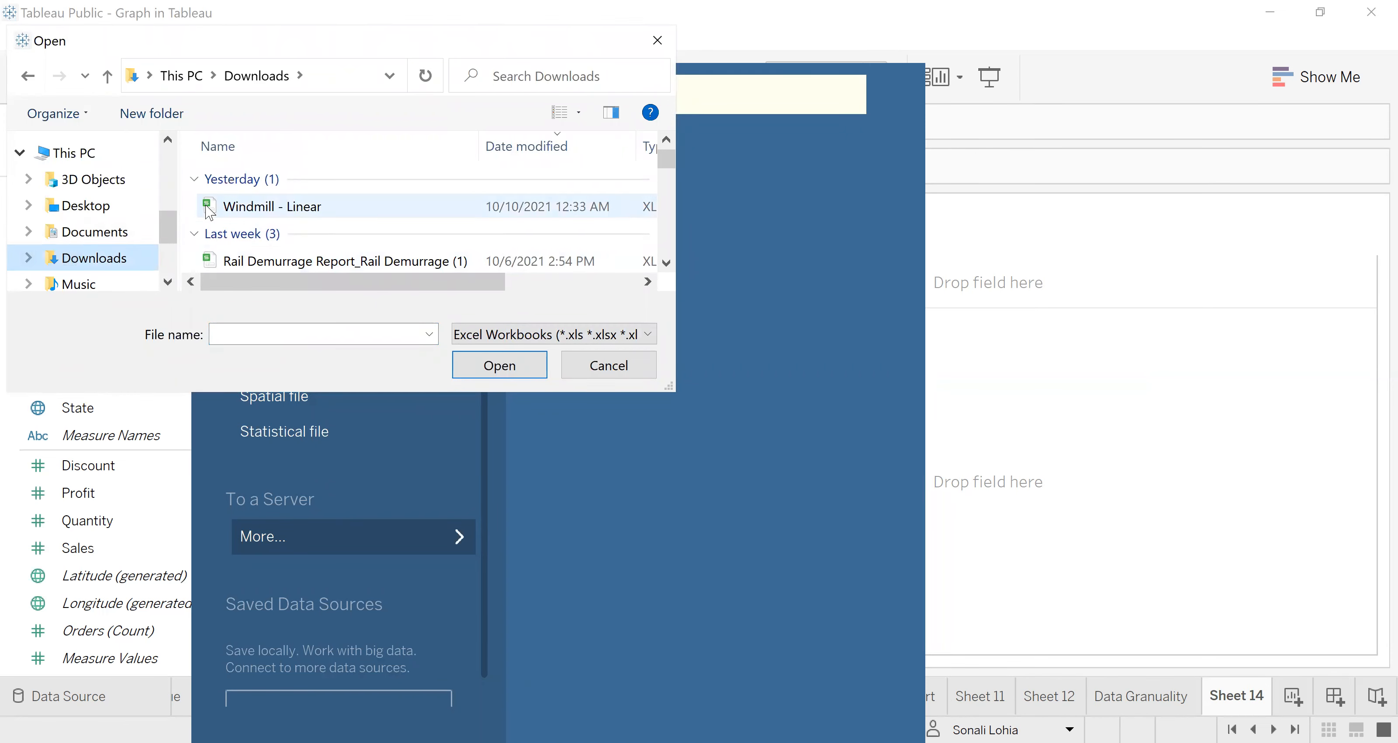
pyautogui.click(85, 205)
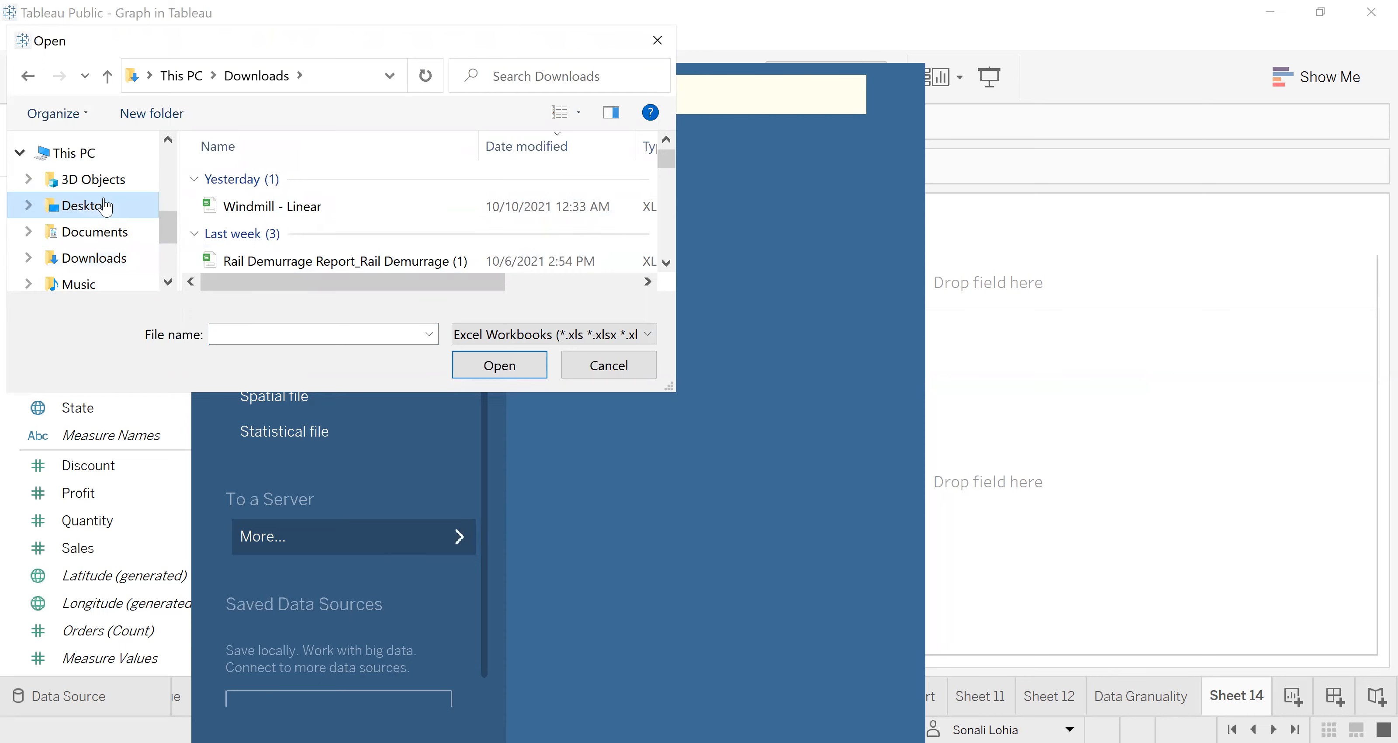
pyautogui.click(102, 237)
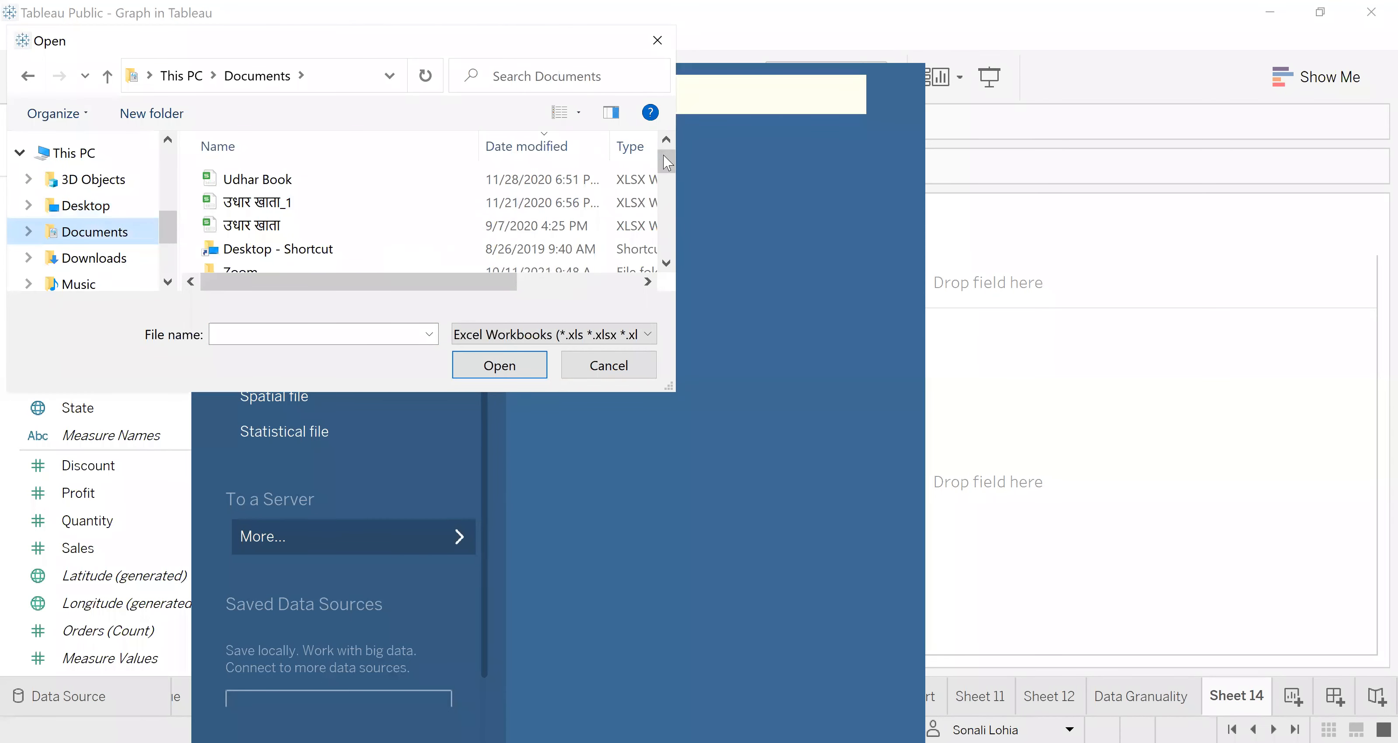
pyautogui.moveTo(663, 156); pyautogui.dragTo(668, 182)
pyautogui.doubleClick(250, 188)
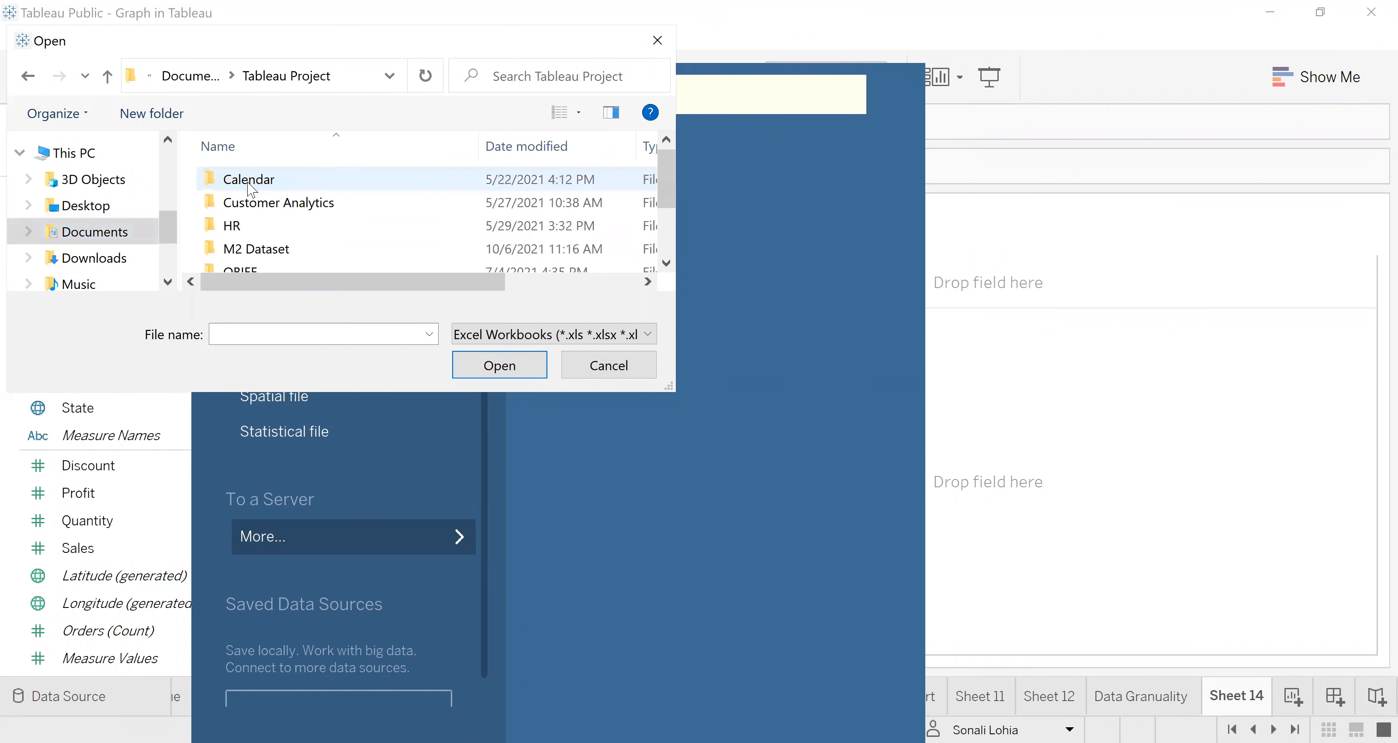
pyautogui.moveTo(669, 165)
pyautogui.mouseDown()
pyautogui.moveTo(670, 218)
pyautogui.moveTo(668, 149)
pyautogui.mouseUp()
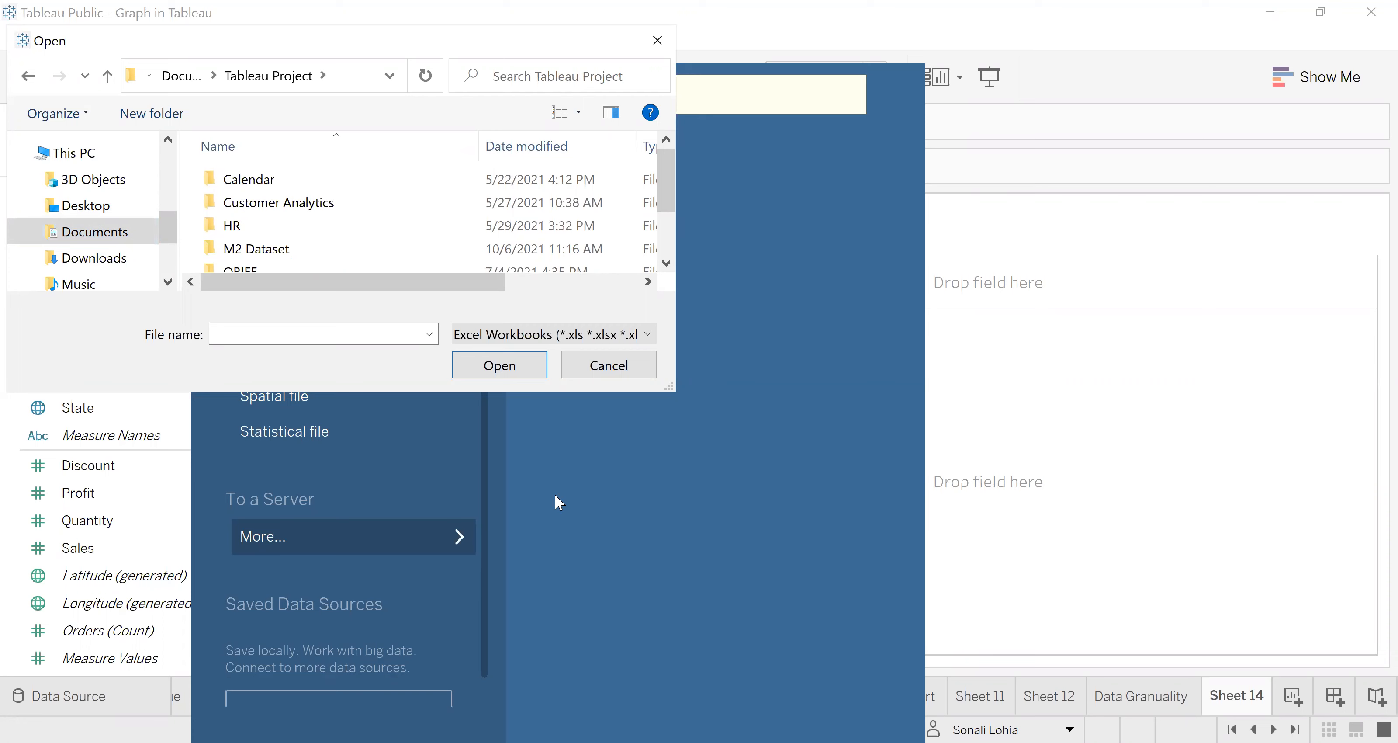
# Step: List all file types in the Tableau Project folder and try to open Windmill Extract as an Excel source
pyautogui.click(522, 343)
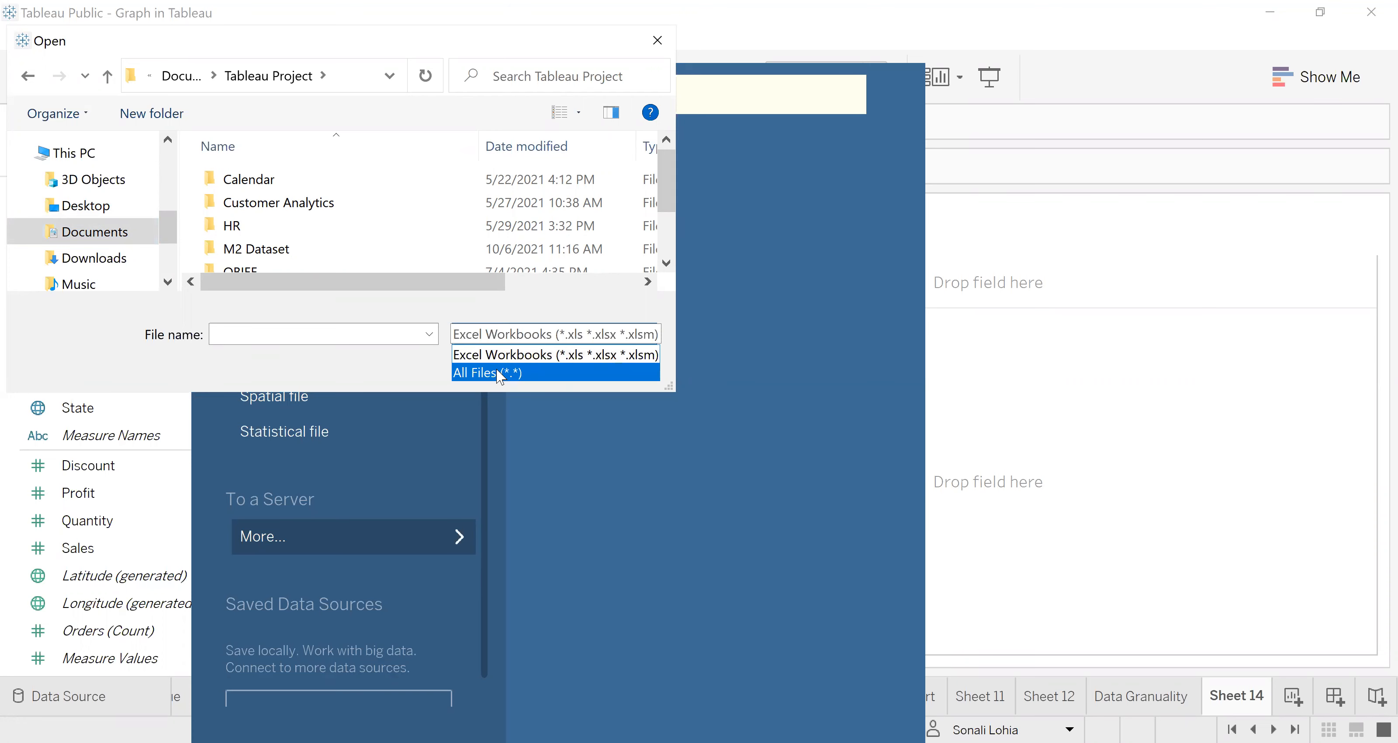
pyautogui.click(496, 369)
pyautogui.moveTo(666, 161); pyautogui.dragTo(669, 250)
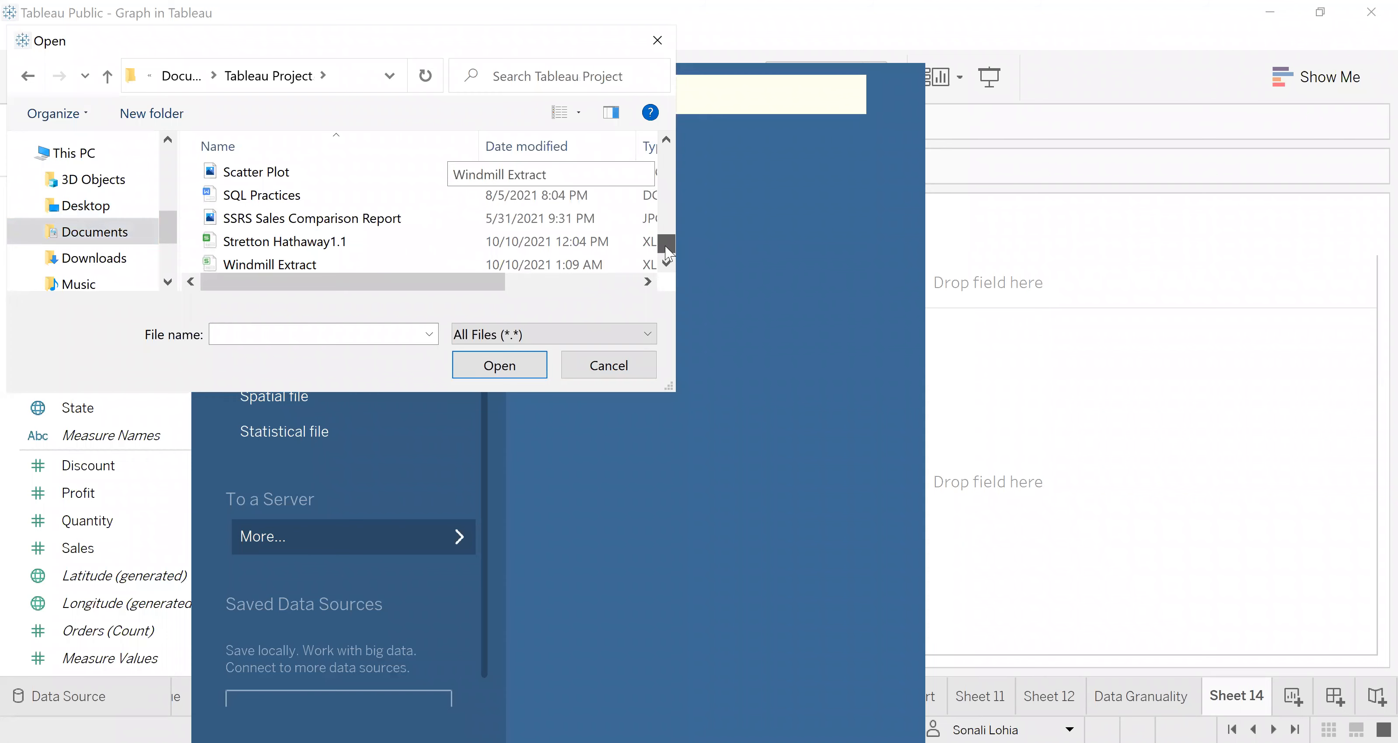
pyautogui.click(234, 271)
pyautogui.click(509, 369)
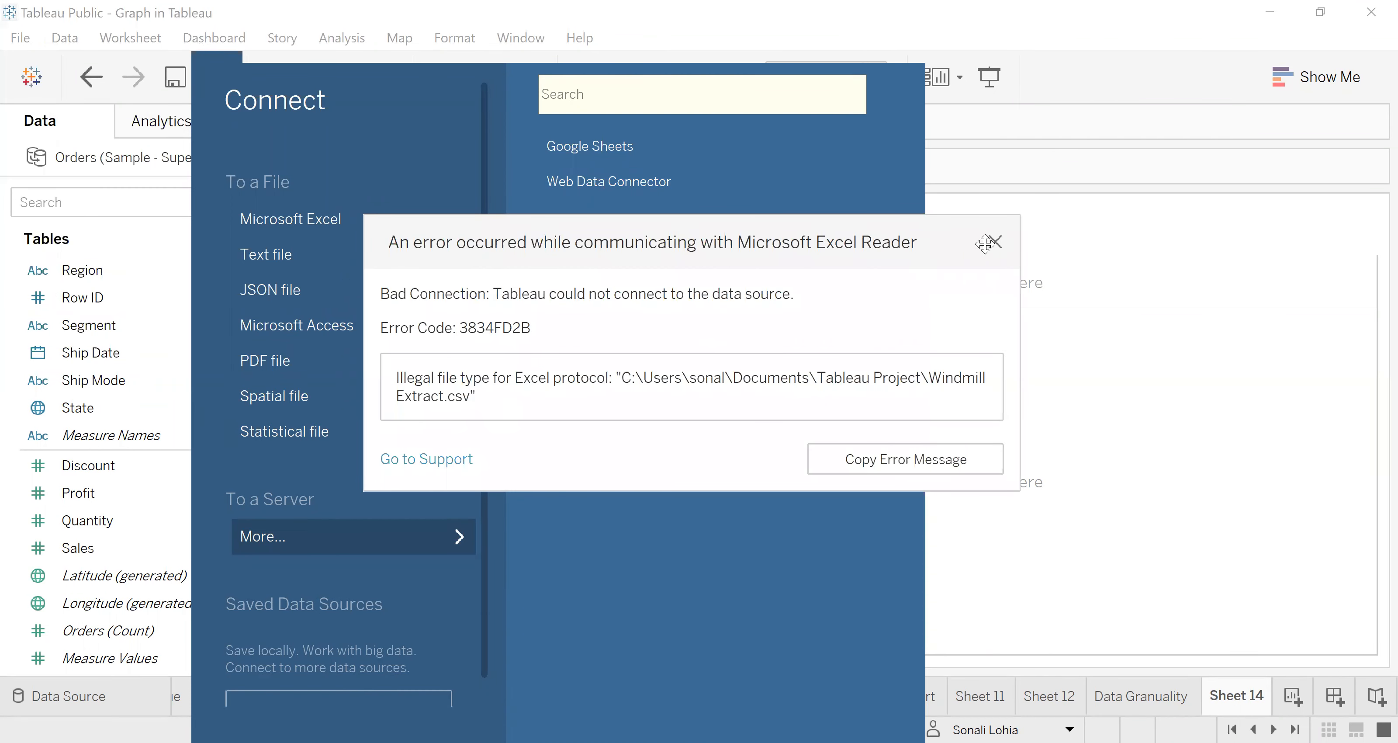
# Step: Connect Windmill Extract.csv as a text file data source and return to the Sheet 14 worksheet
pyautogui.click(259, 252)
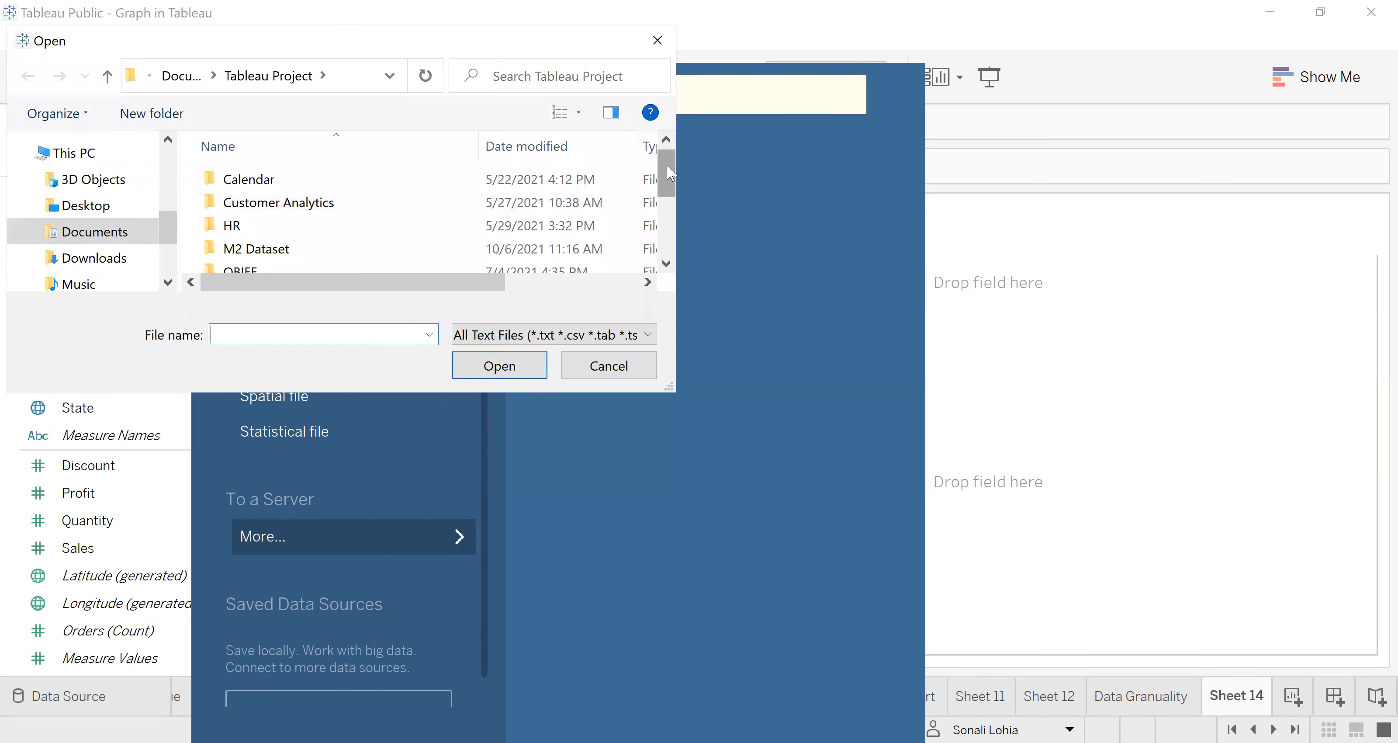
pyautogui.moveTo(667, 165); pyautogui.dragTo(668, 228)
pyautogui.click(255, 261)
pyautogui.click(541, 374)
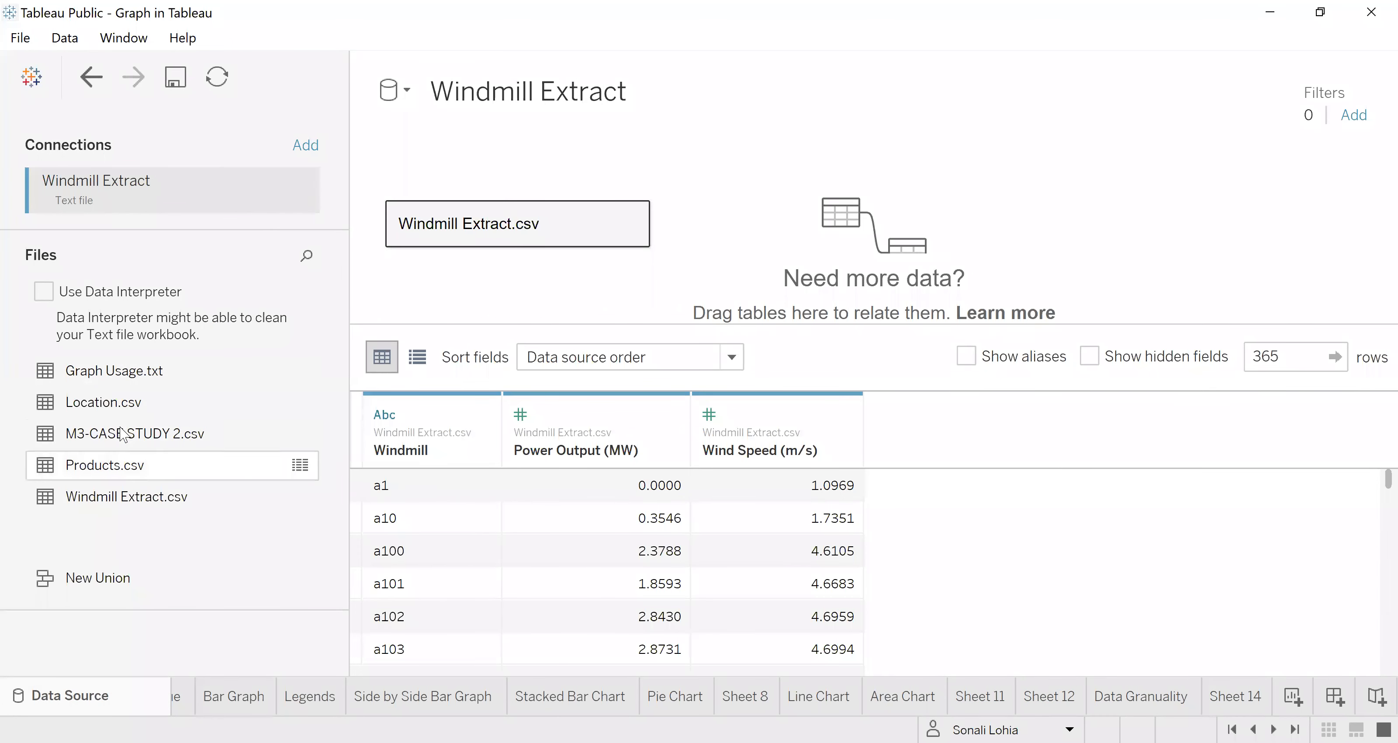
pyautogui.moveTo(96, 504)
pyautogui.mouseDown()
pyautogui.moveTo(364, 294)
pyautogui.moveTo(112, 488)
pyautogui.mouseUp()
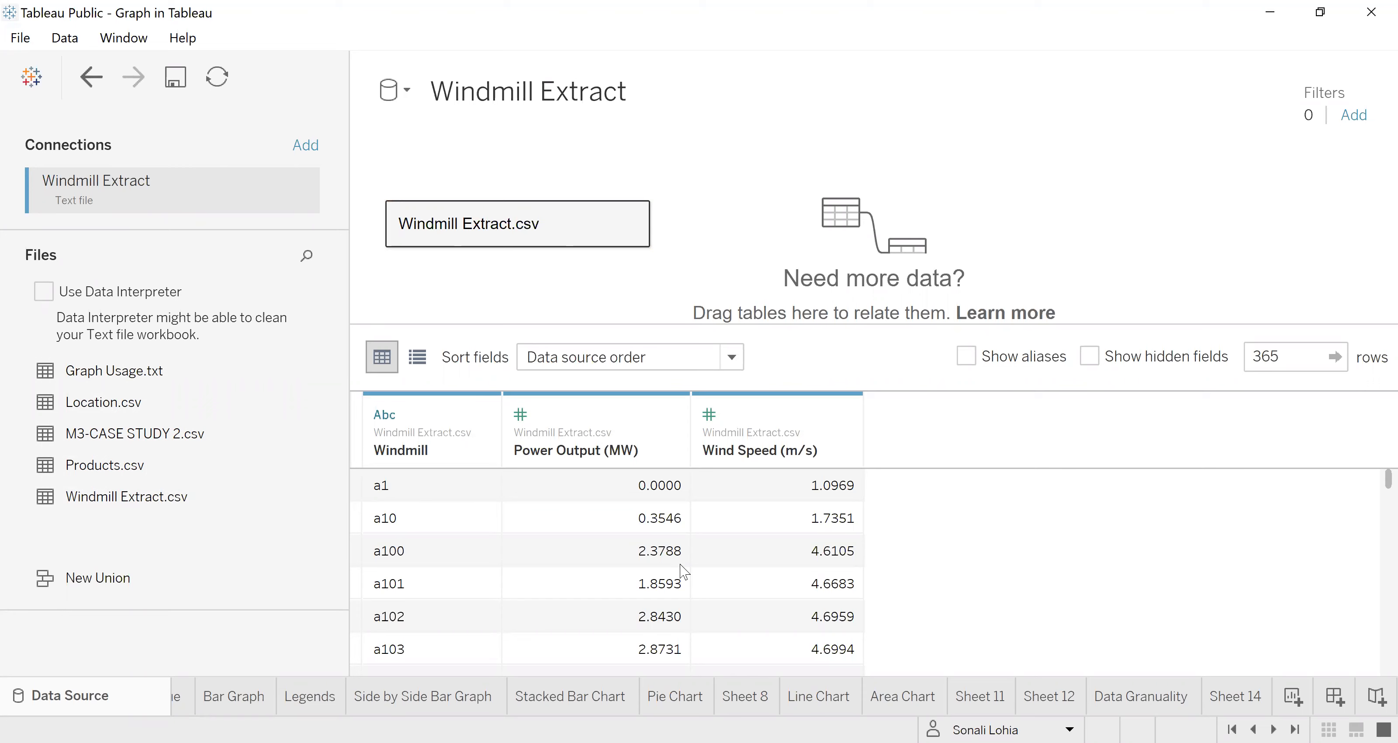
pyautogui.click(1246, 697)
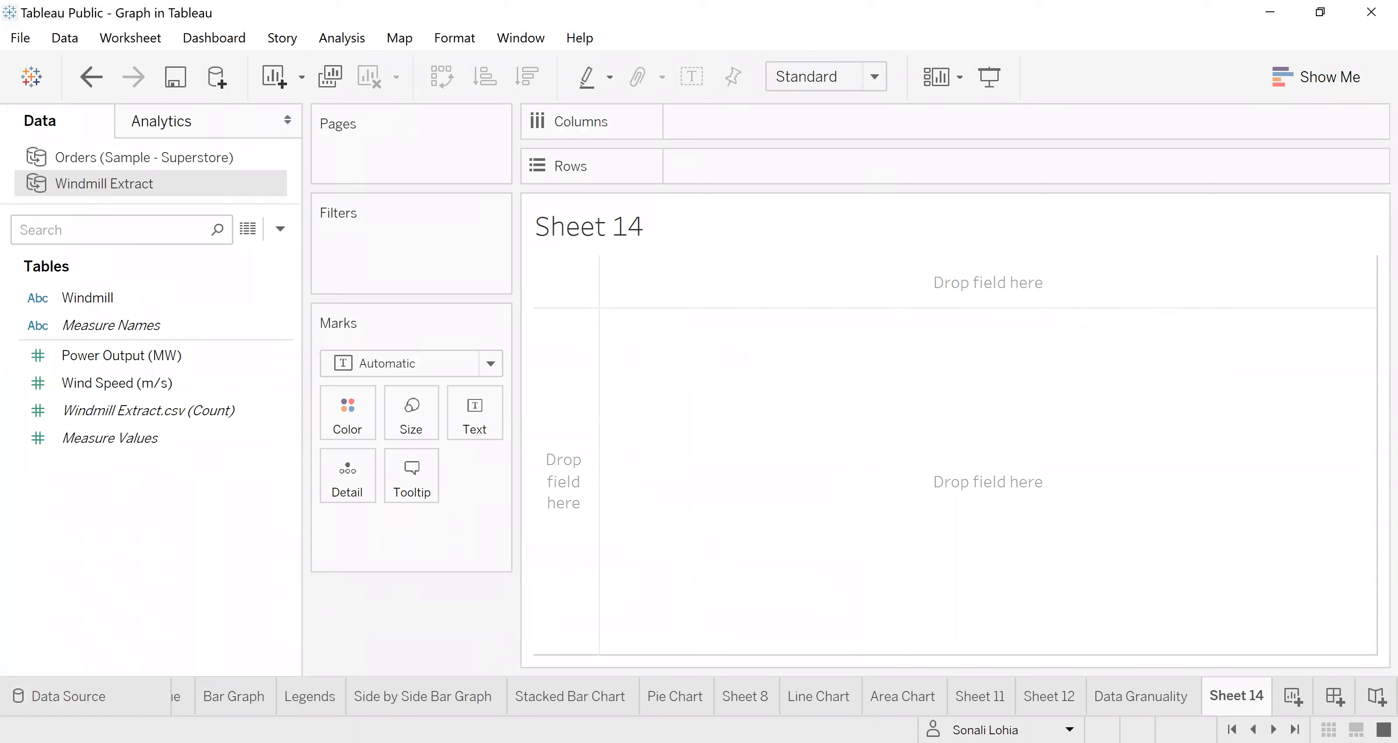
pyautogui.hotkey('alt', 'Tab')
pyautogui.hotkey('alt', 'Tab')
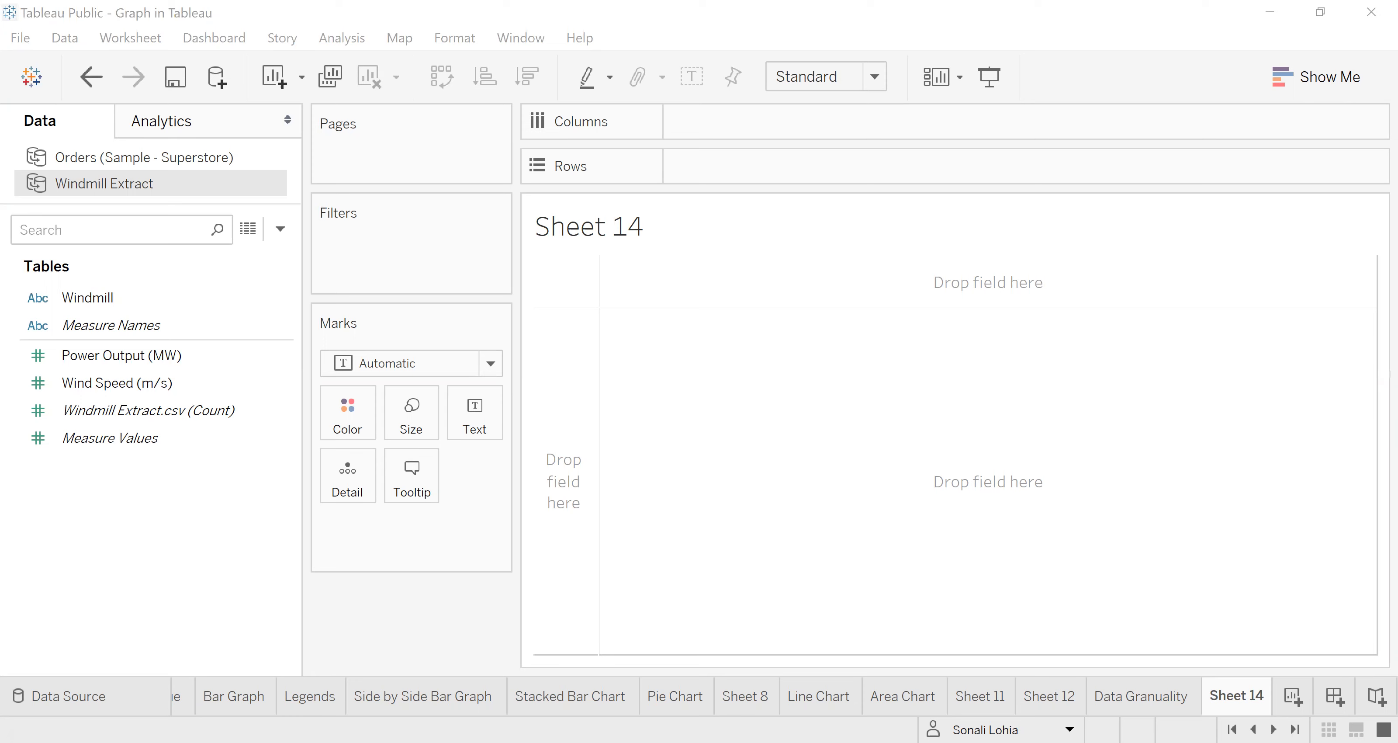
# Step: Plot Wind Speed (m/s) on Columns against Power Output (MW) on Rows in Sheet 14
pyautogui.click(139, 372)
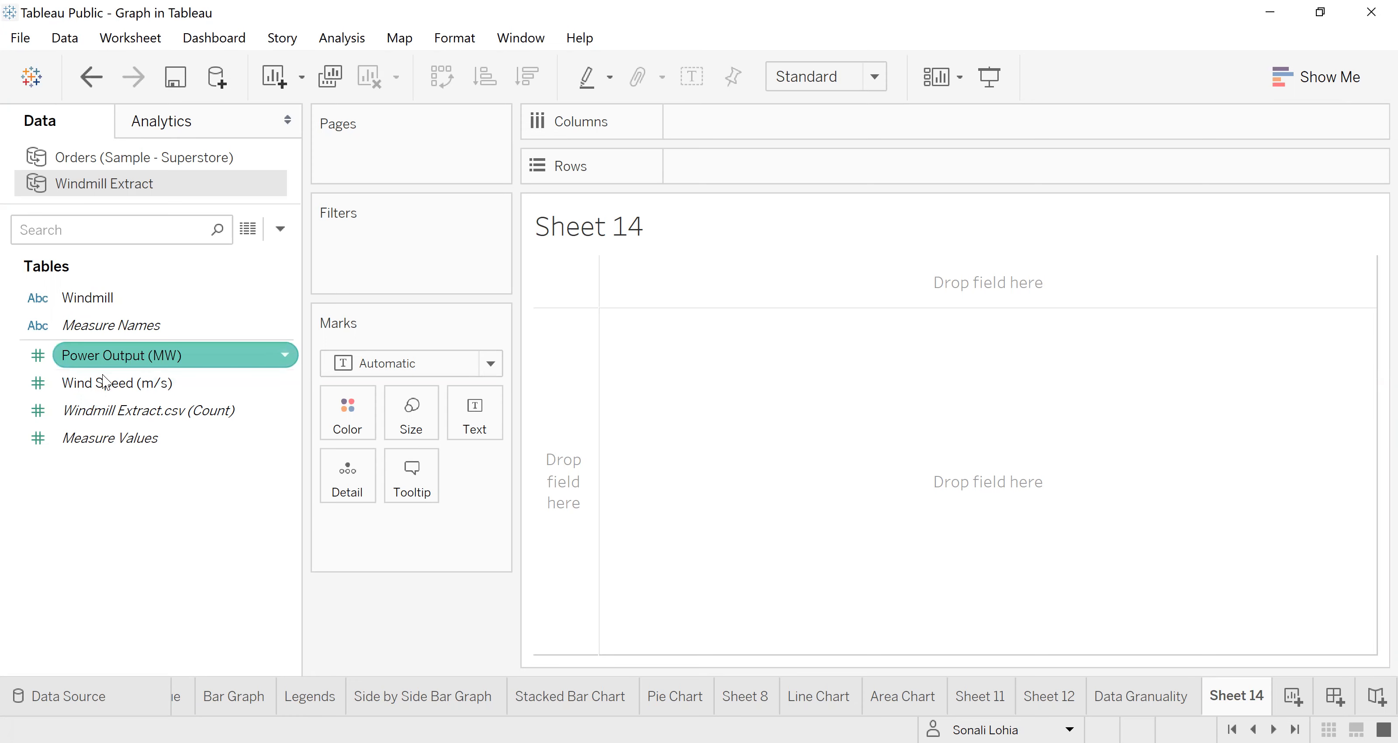
pyautogui.moveTo(108, 388); pyautogui.dragTo(670, 121)
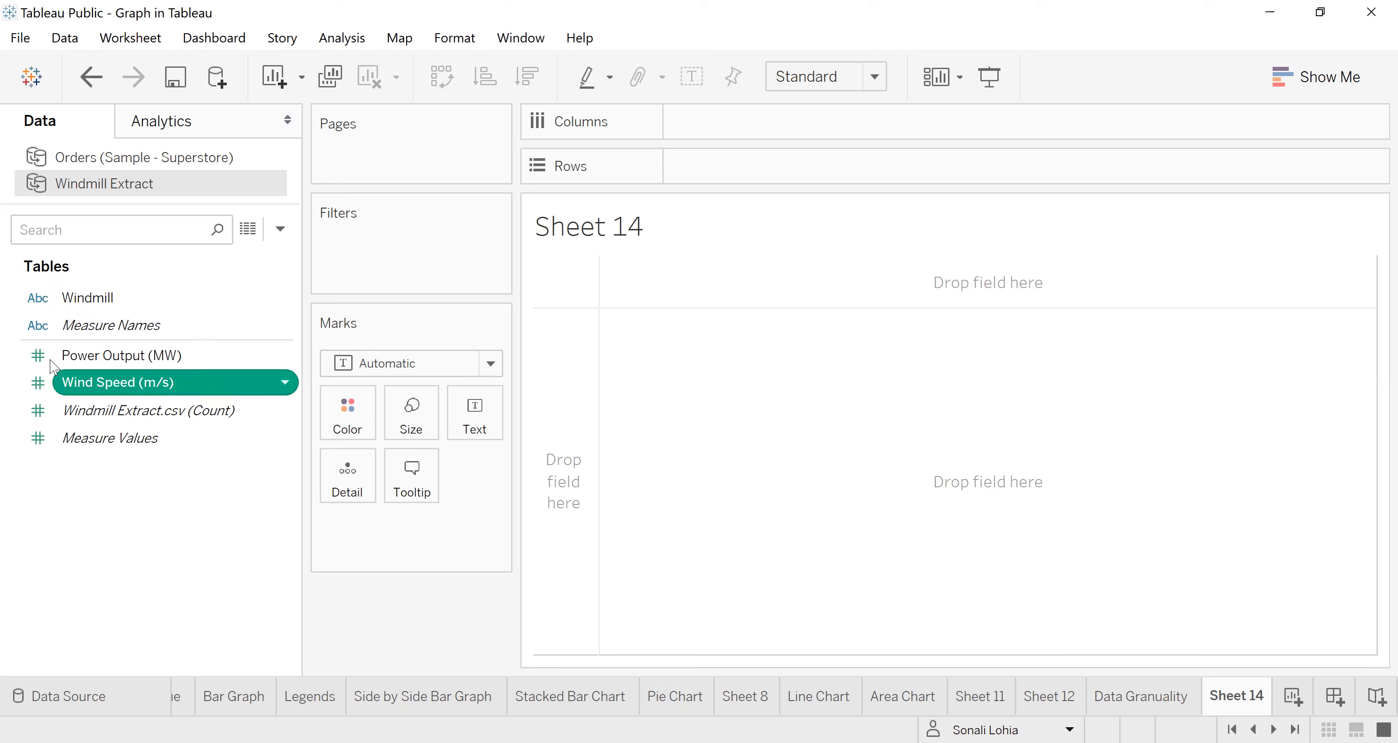
pyautogui.moveTo(114, 356); pyautogui.dragTo(679, 161)
pyautogui.moveTo(924, 276)
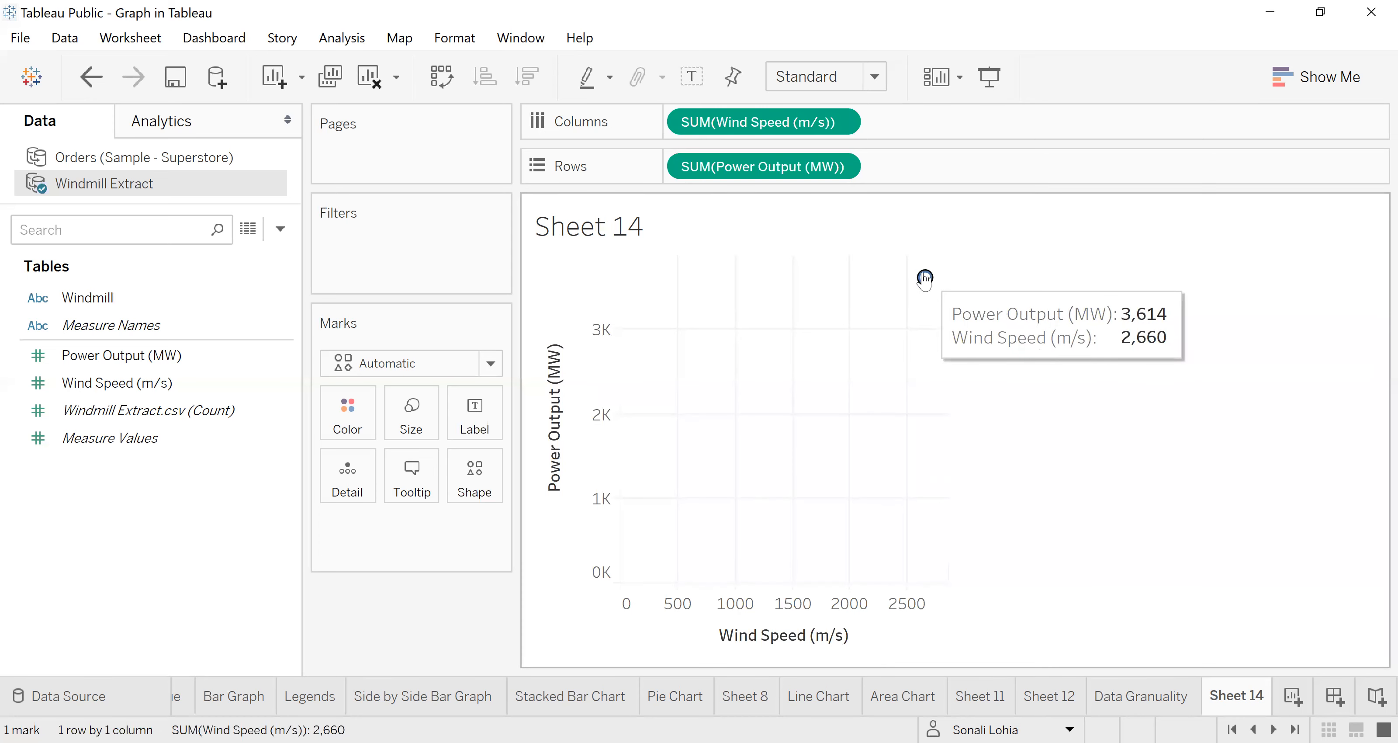
pyautogui.click(68, 291)
pyautogui.moveTo(69, 291); pyautogui.dragTo(134, 284)
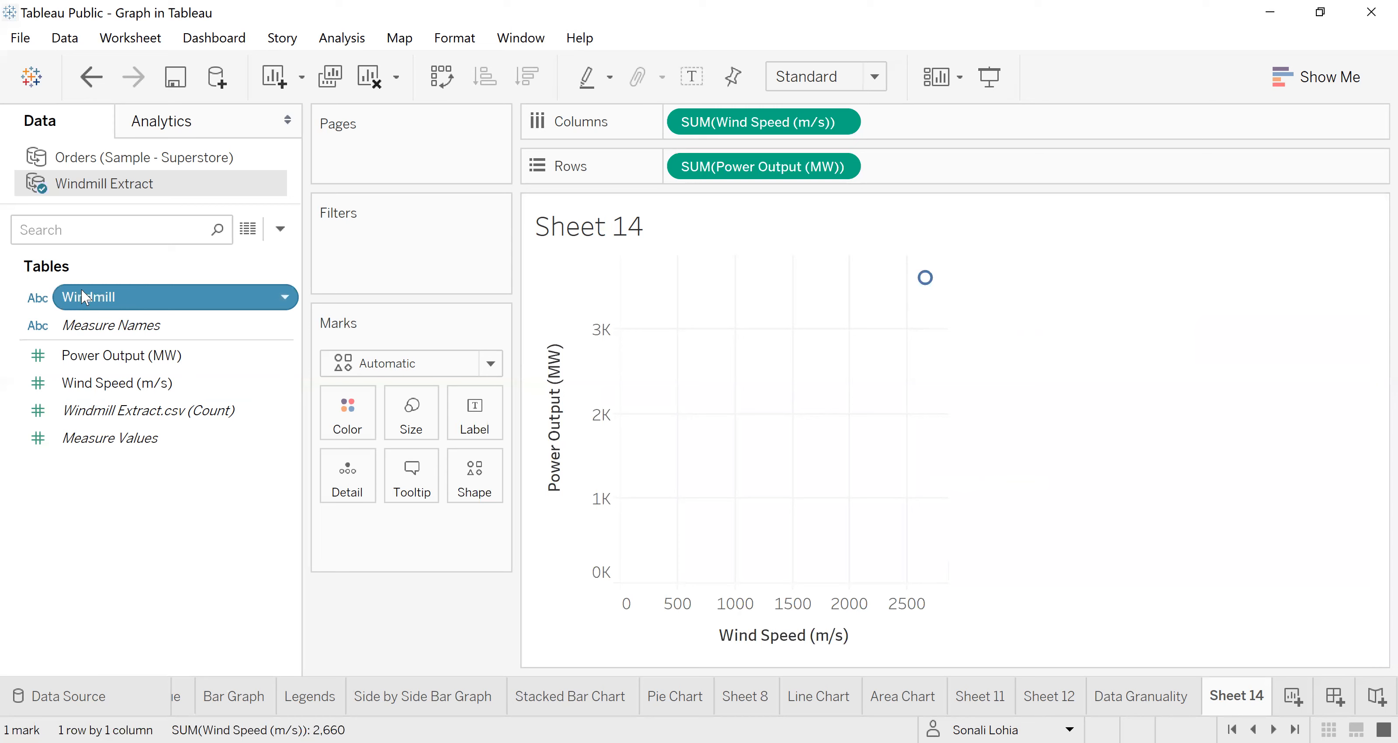
pyautogui.click(1197, 363)
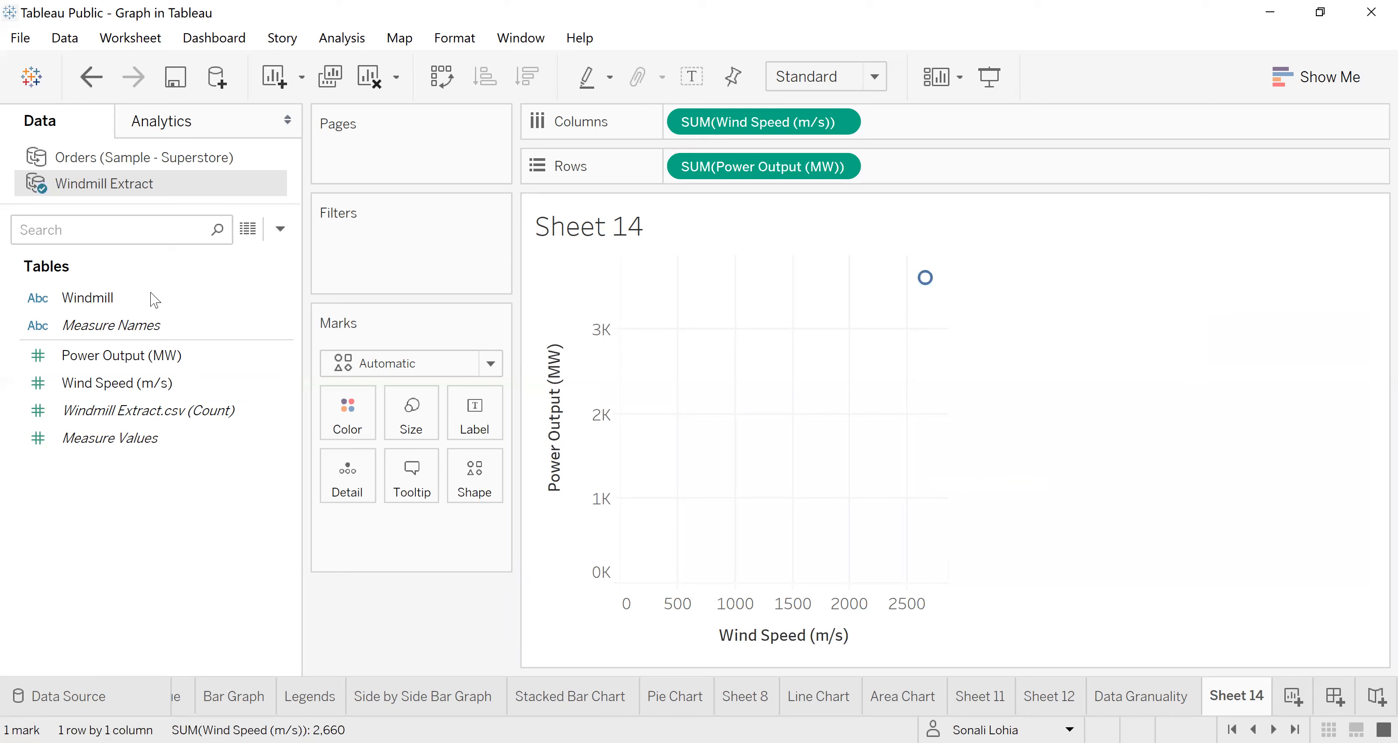
pyautogui.moveTo(101, 301); pyautogui.dragTo(627, 432)
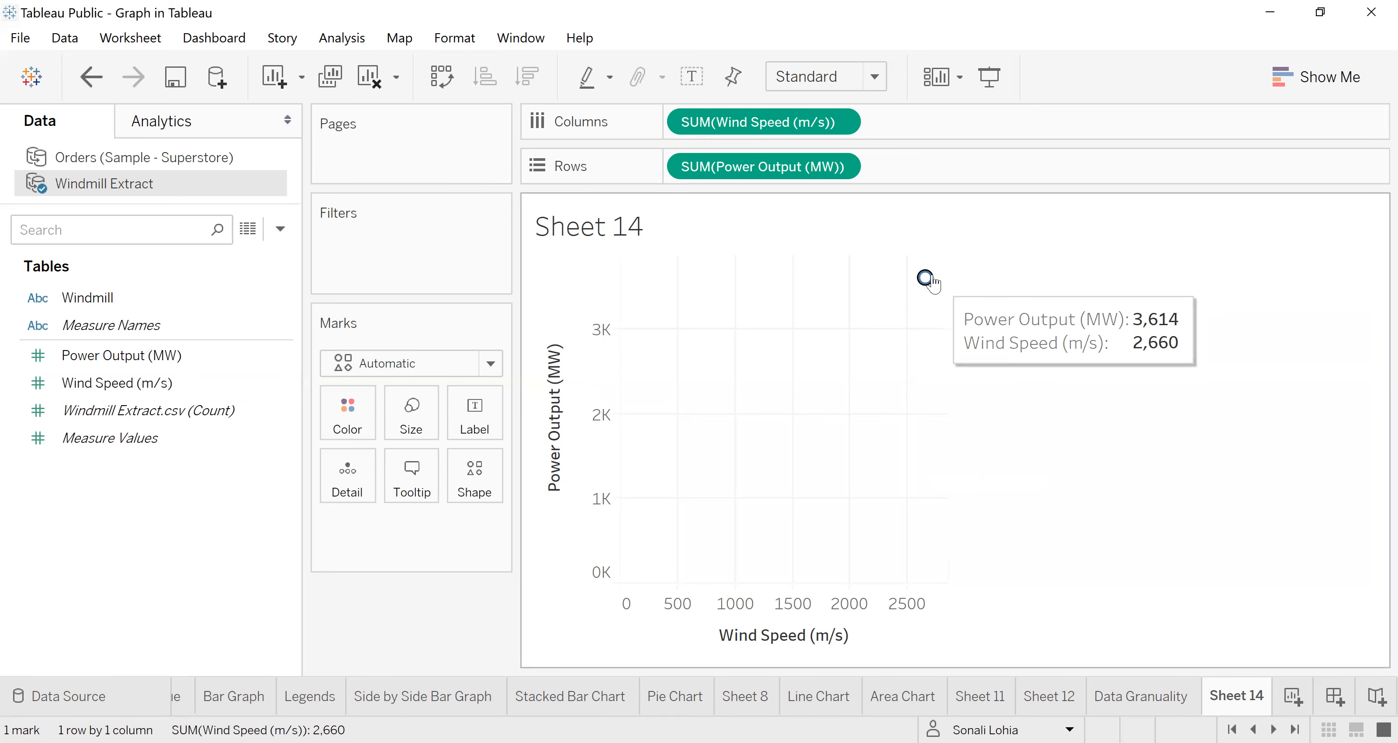
# Step: Turn off Aggregate Measures so each windmill record is plotted as its own mark
pyautogui.click(347, 41)
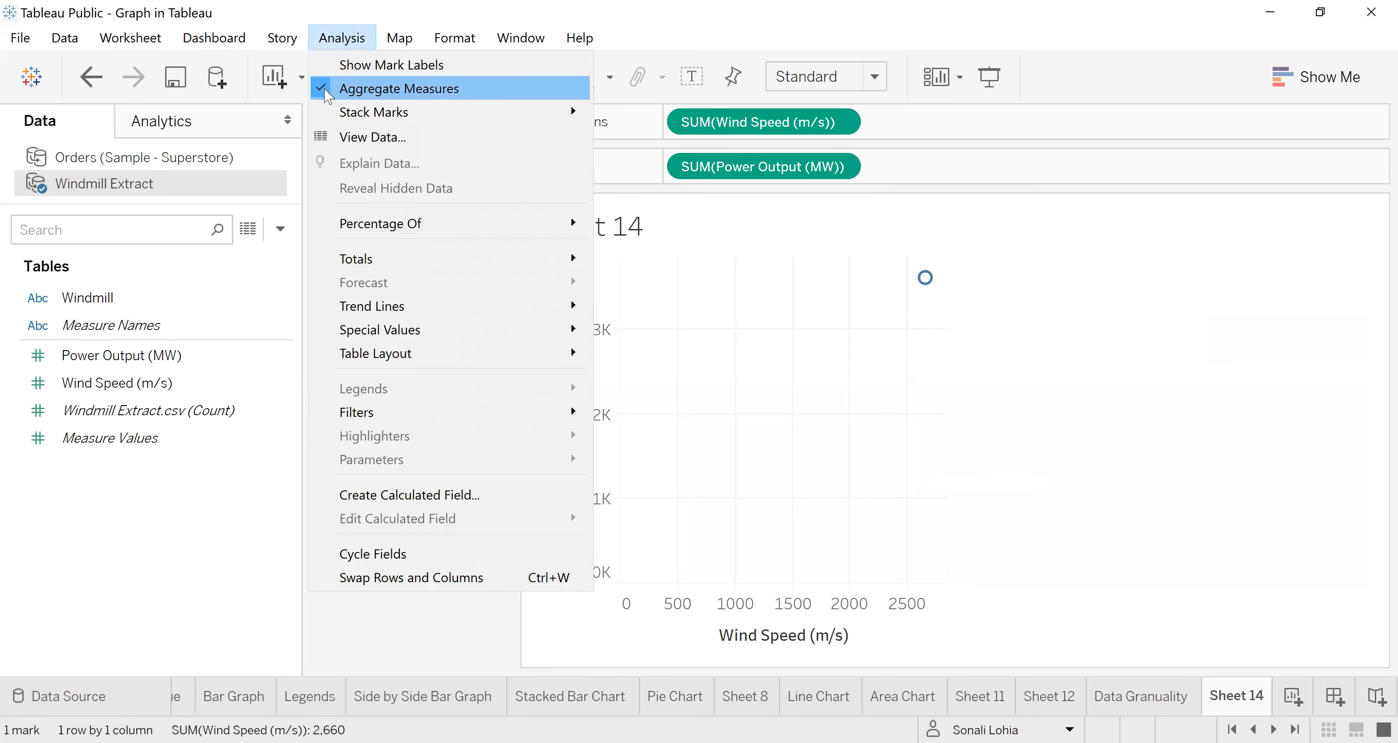
pyautogui.click(350, 93)
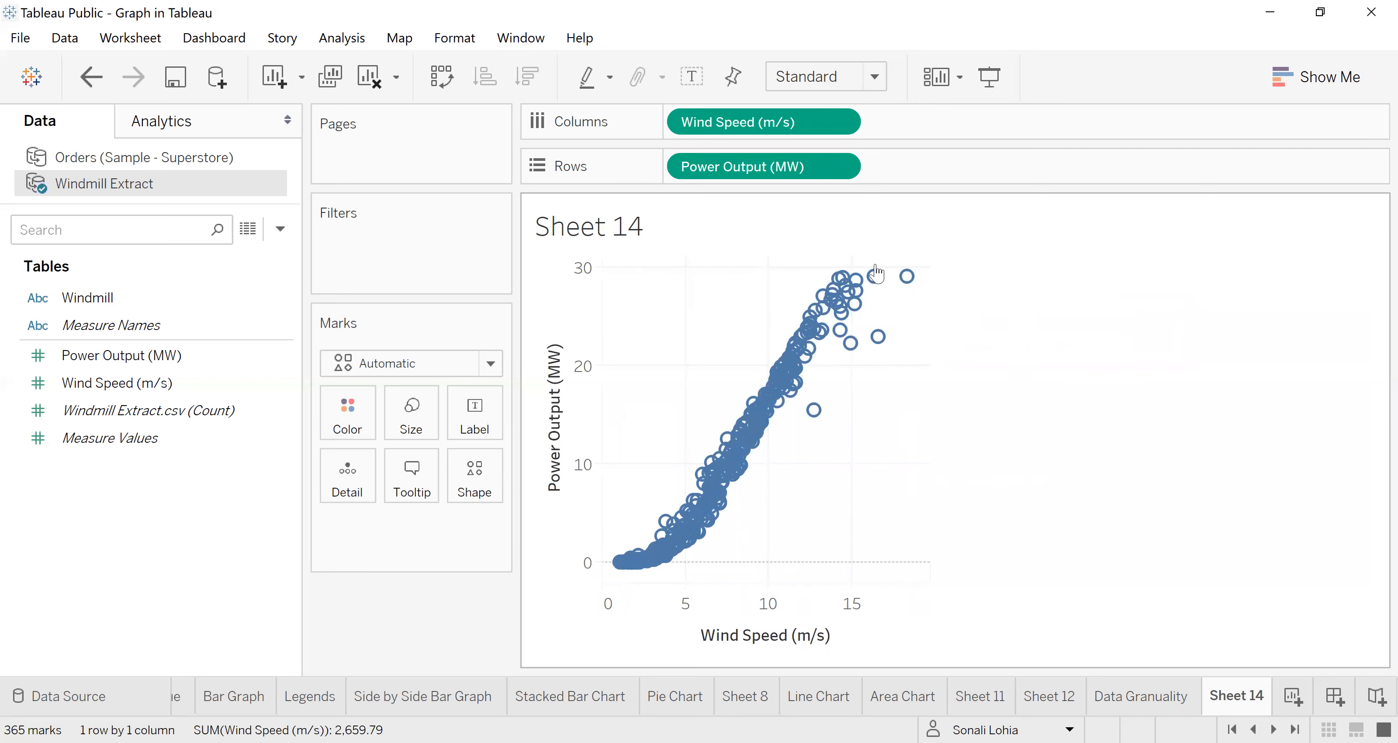
pyautogui.moveTo(858, 320)
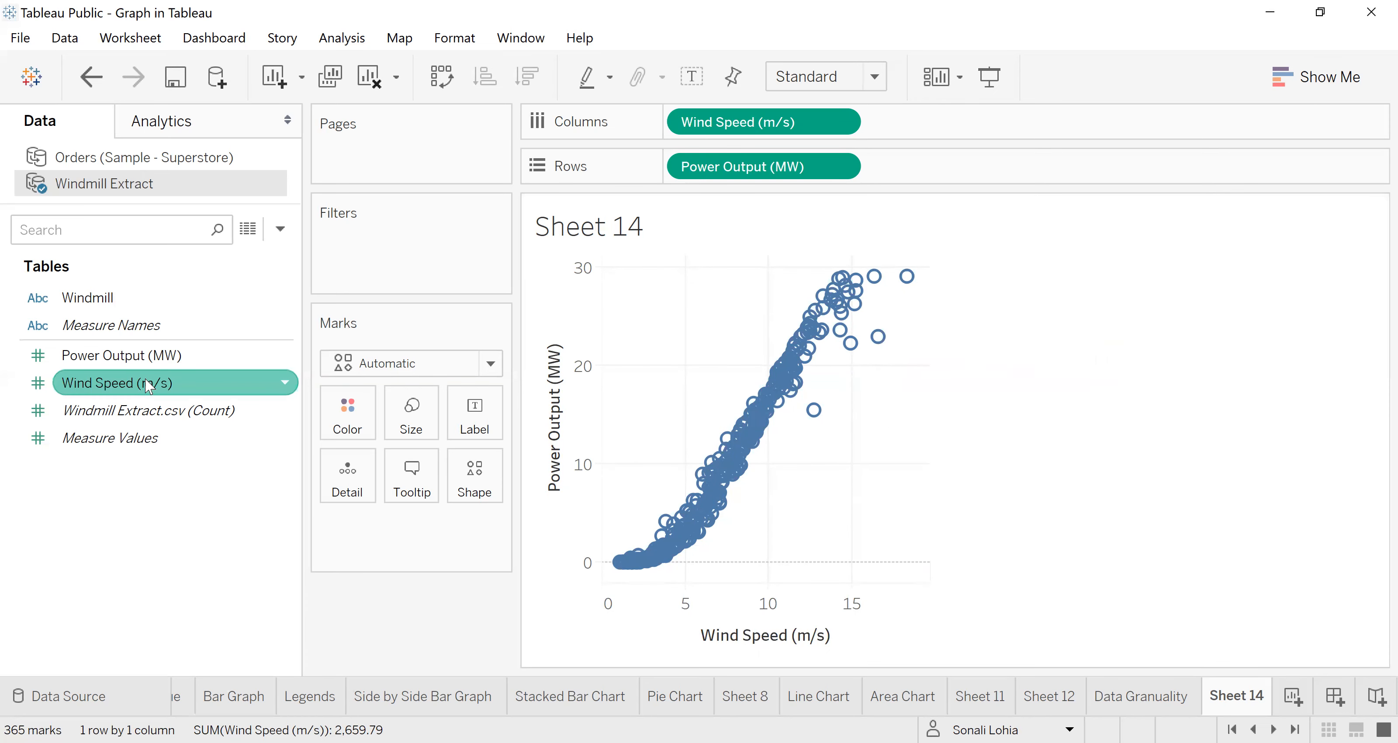
# Step: View the underlying rows of the Windmill Extract data source and close the data window
pyautogui.rightClick(92, 189)
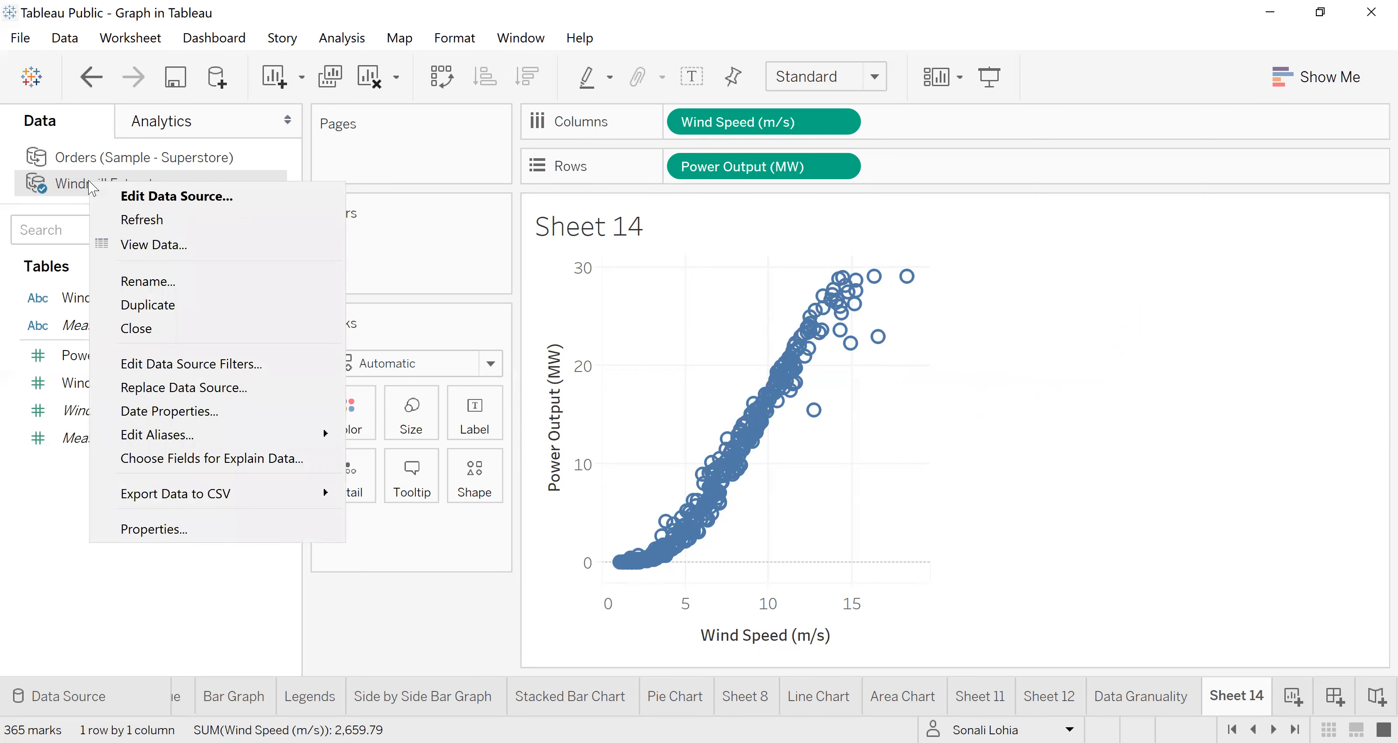
pyautogui.click(305, 254)
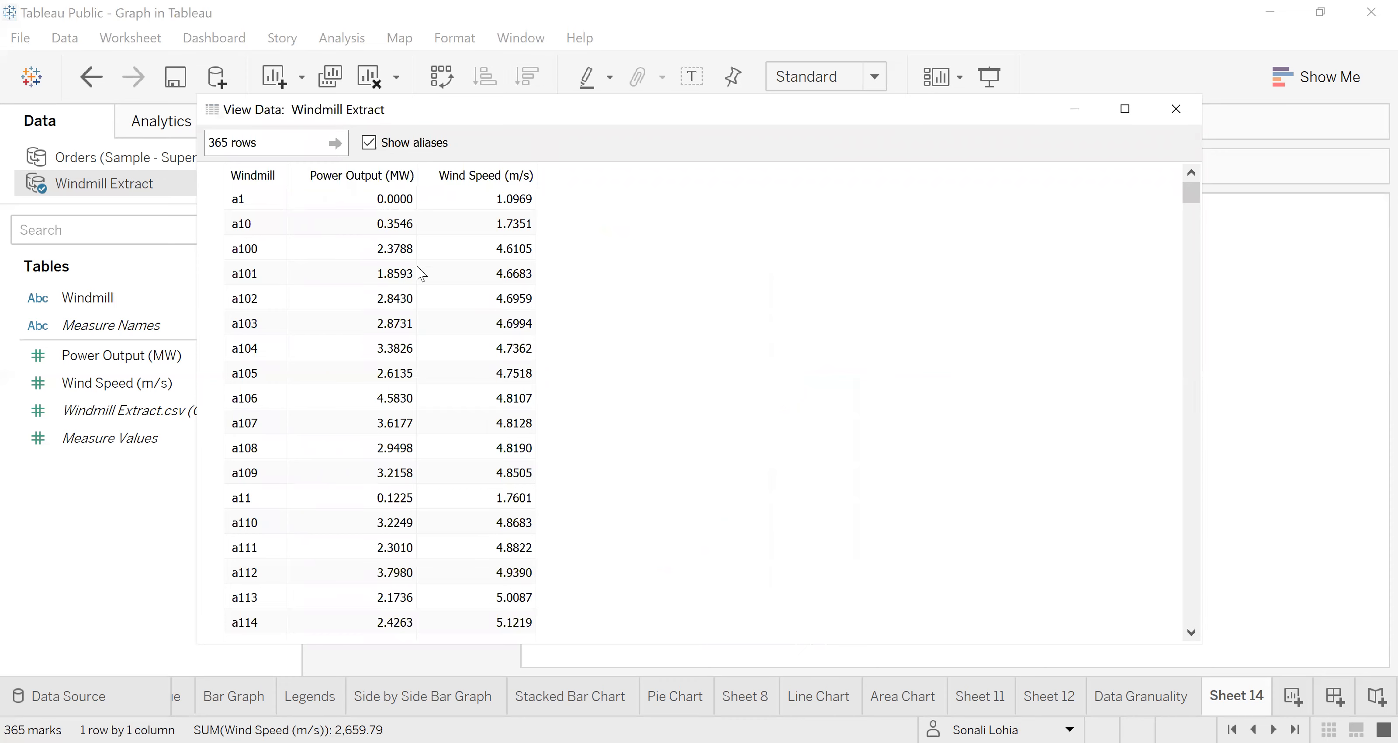
pyautogui.click(387, 201)
pyautogui.click(1181, 116)
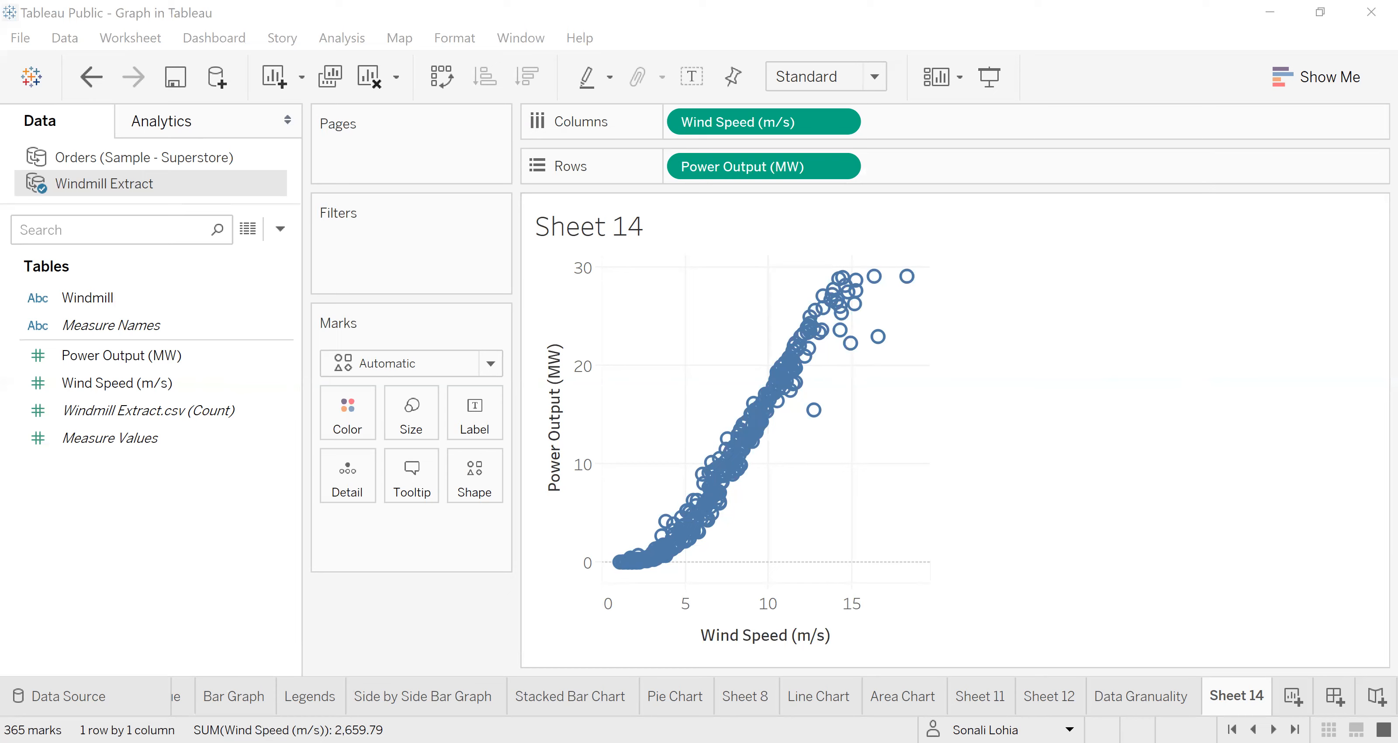
# Step: Switch to the Scatter Plot image in Paint and brush axis ticks and a trend line on the Strong positive correlation plot
pyautogui.click(826, 454)
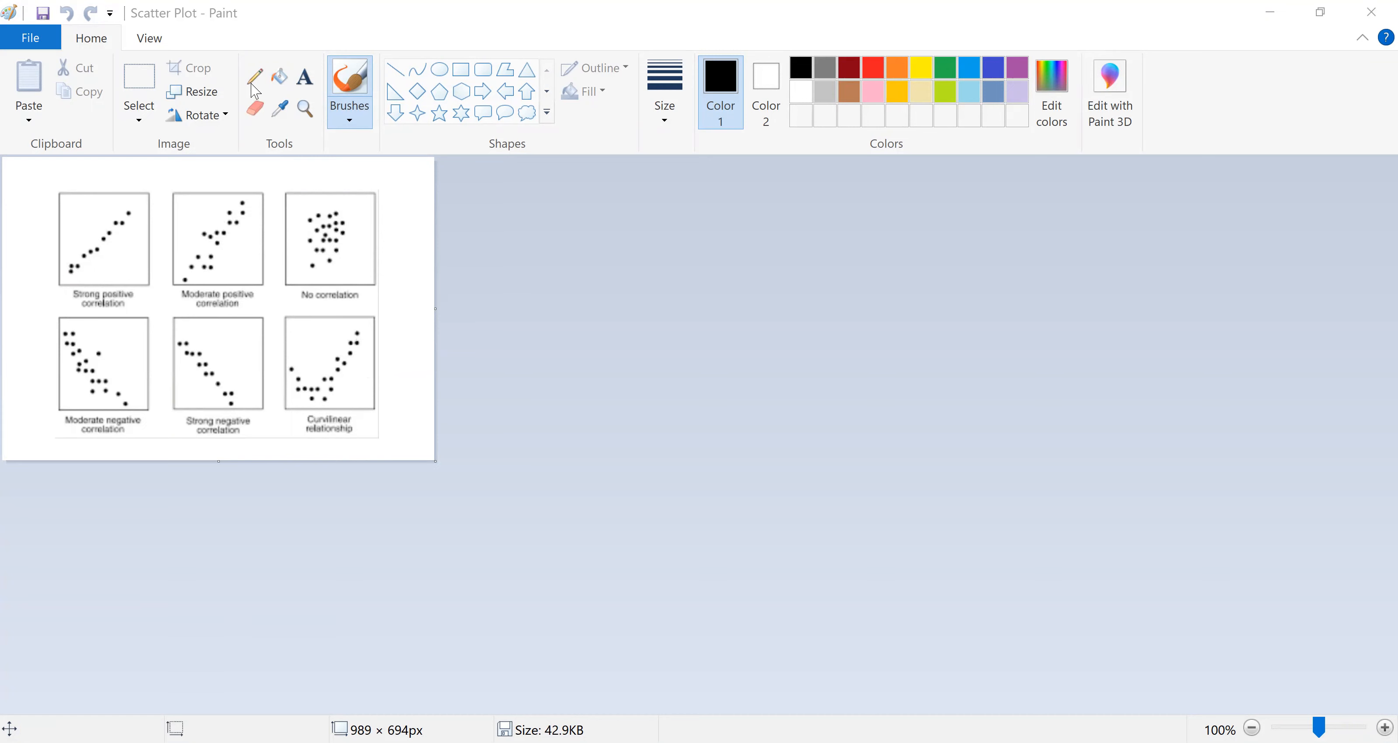
pyautogui.click(86, 273)
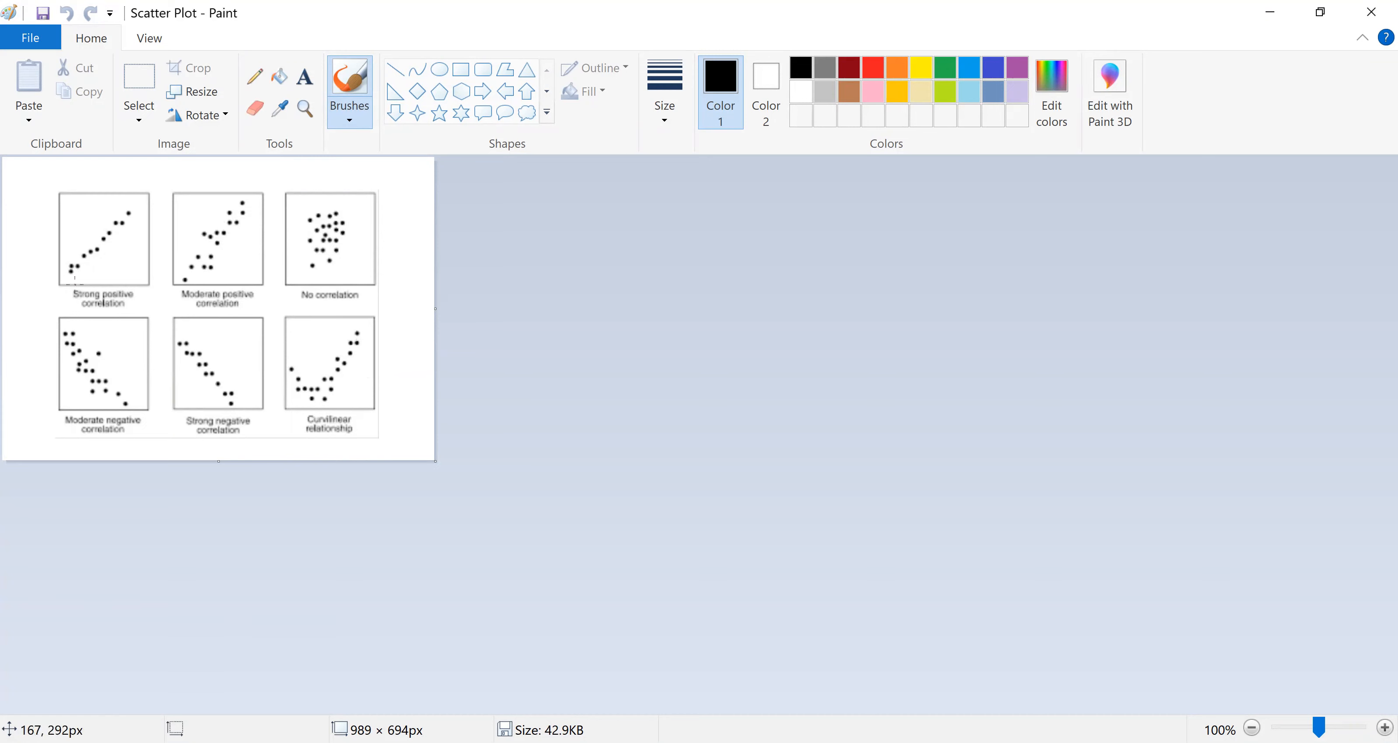
pyautogui.moveTo(76, 285); pyautogui.dragTo(61, 268)
pyautogui.moveTo(125, 284); pyautogui.dragTo(122, 277)
pyautogui.moveTo(56, 212); pyautogui.dragTo(65, 213)
pyautogui.moveTo(63, 282); pyautogui.dragTo(120, 218)
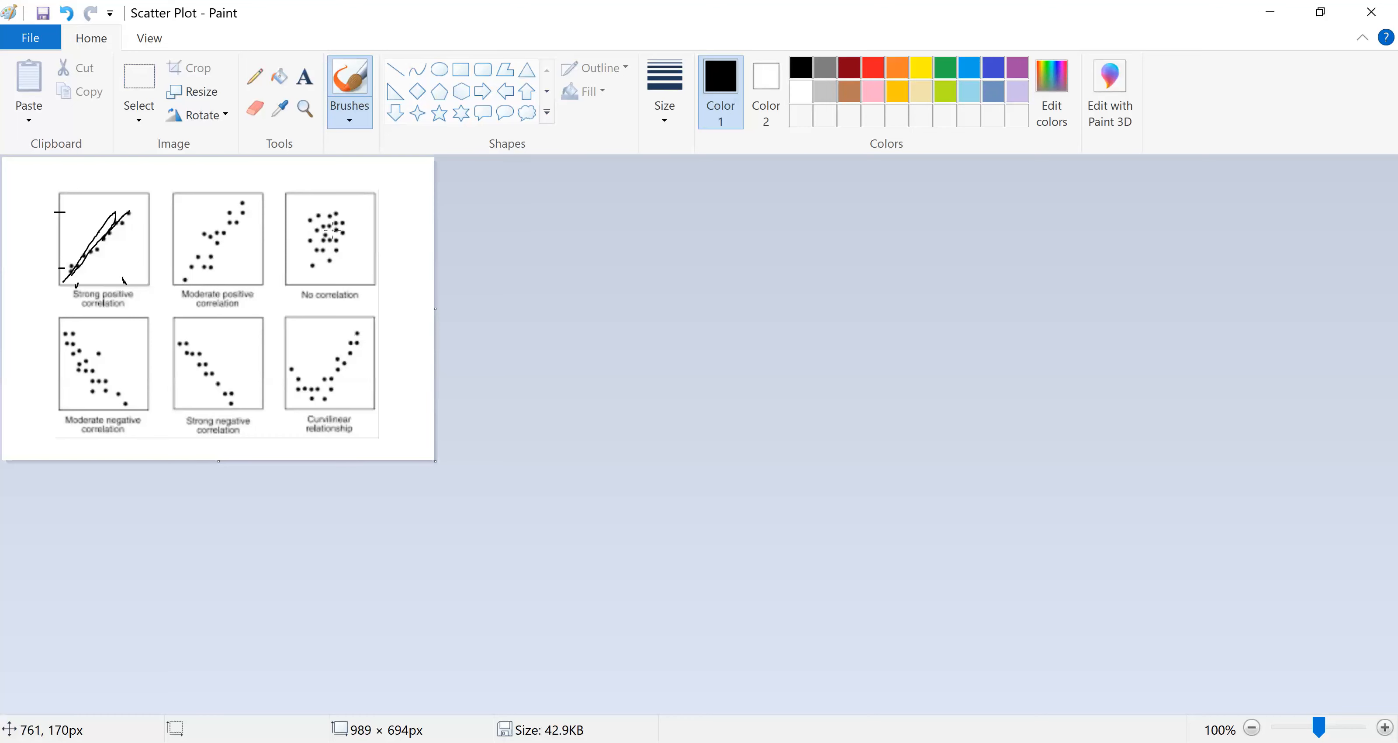
pyautogui.moveTo(305, 212)
pyautogui.mouseDown()
pyautogui.moveTo(357, 261)
pyautogui.moveTo(344, 204)
pyautogui.moveTo(363, 167)
pyautogui.mouseUp()
pyautogui.hotkey('ctrl', 'z')
pyautogui.hotkey('ctrl', 'z')
# Step: Brush trend strokes over the strong negative, strong positive, moderate positive and moderate negative correlation plots
pyautogui.moveTo(176, 340)
pyautogui.mouseDown()
pyautogui.moveTo(211, 363)
pyautogui.moveTo(232, 403)
pyautogui.mouseUp()
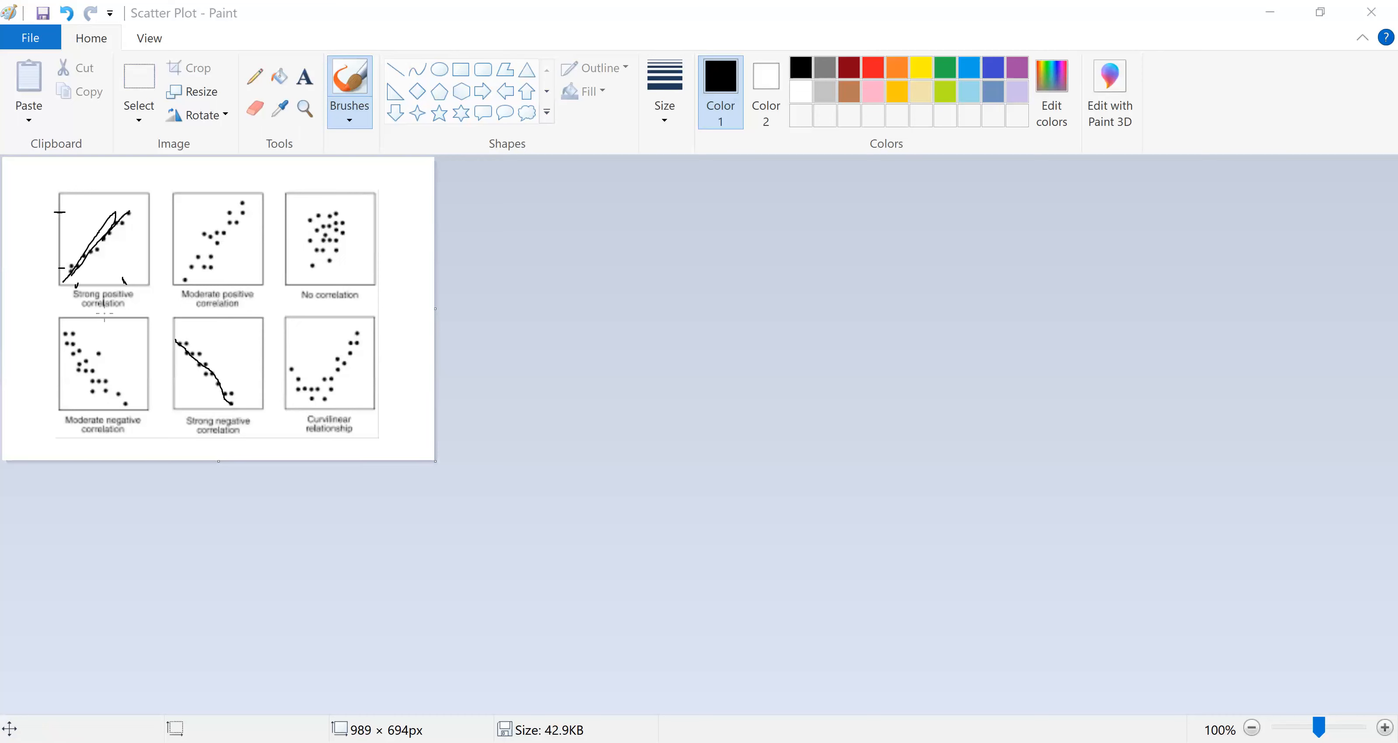
pyautogui.click(75, 294)
pyautogui.moveTo(76, 293)
pyautogui.mouseDown()
pyautogui.moveTo(99, 297)
pyautogui.moveTo(115, 228)
pyautogui.mouseUp()
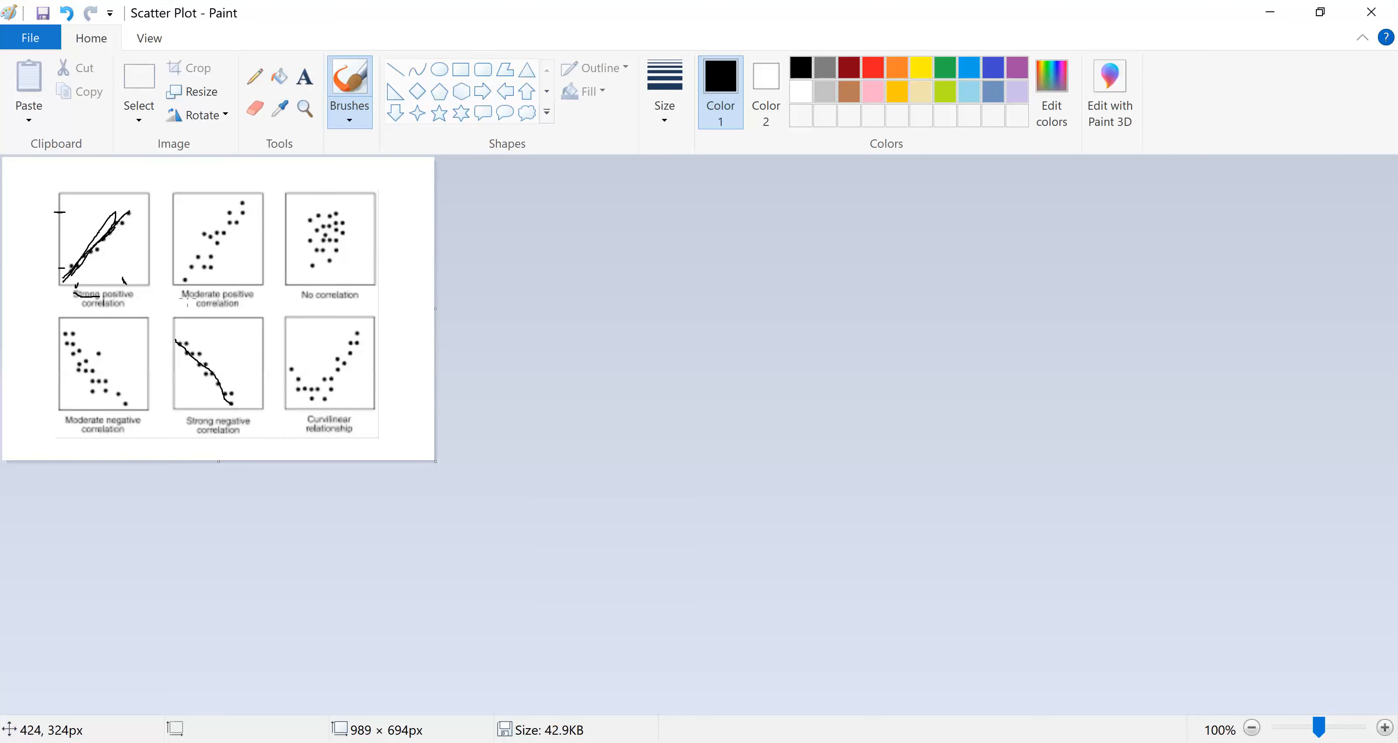
pyautogui.moveTo(191, 267); pyautogui.dragTo(228, 215)
pyautogui.moveTo(61, 336); pyautogui.dragTo(126, 405)
# Step: Try to brush a trend line through the No correlation plot and undo the stroke
pyautogui.moveTo(318, 237); pyautogui.dragTo(351, 223)
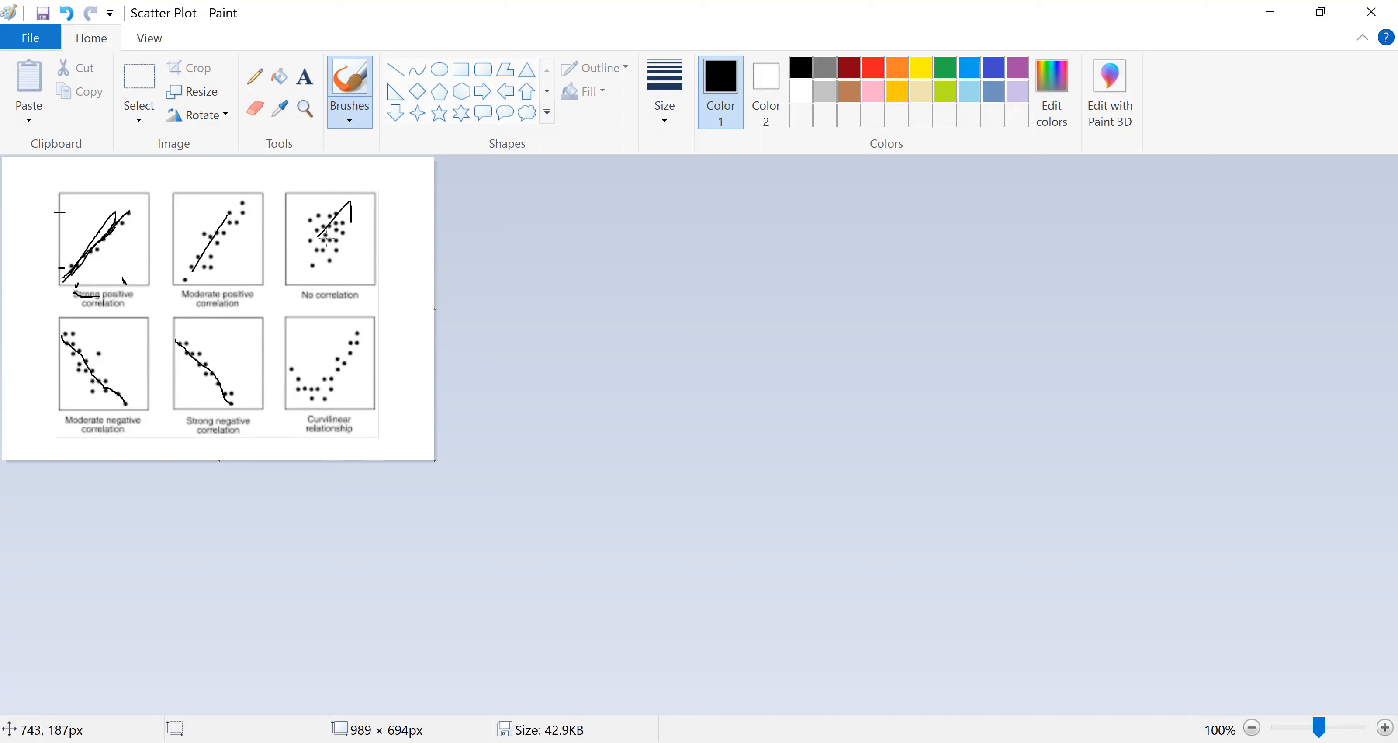
pyautogui.hotkey('ctrl', 'z')
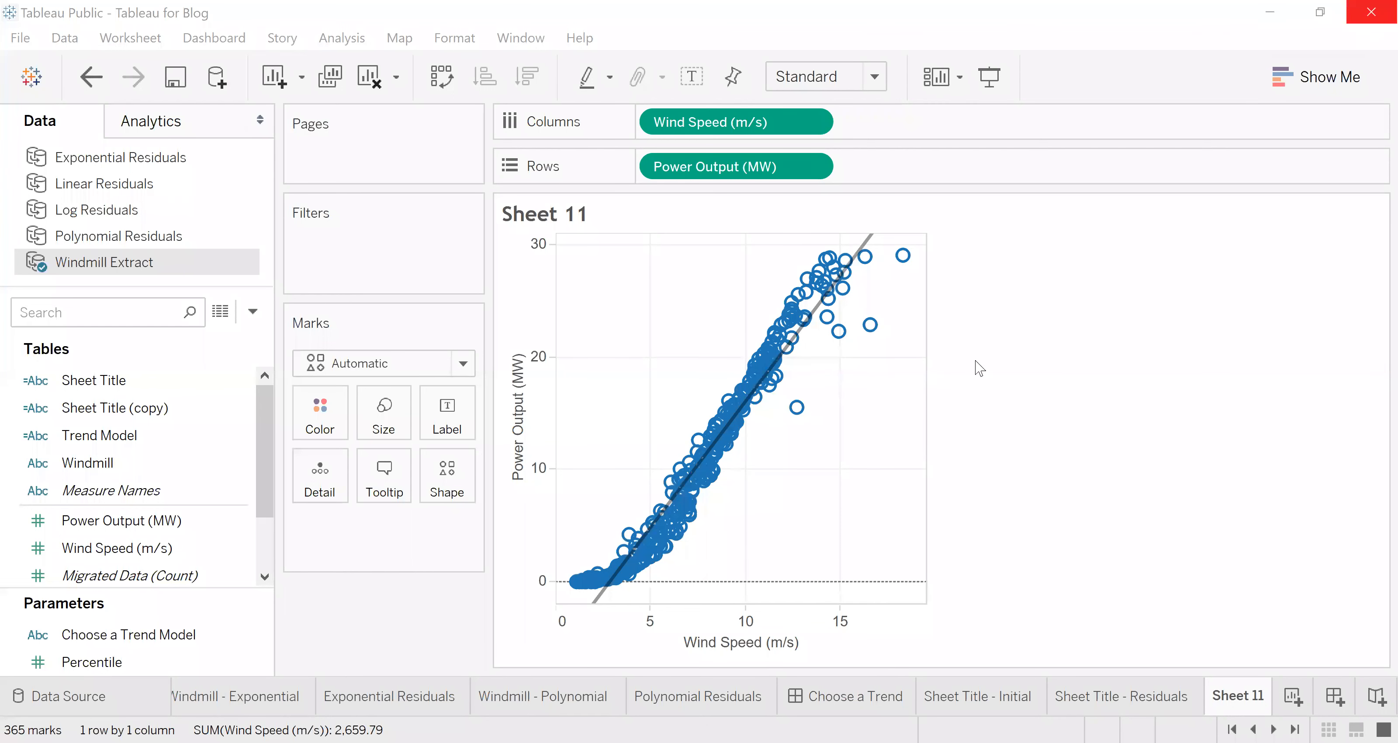
# Step: Switch back to the Graph in Tableau workbook and look through the fields of the Orders (Sample - Superstore) data source
pyautogui.click(851, 423)
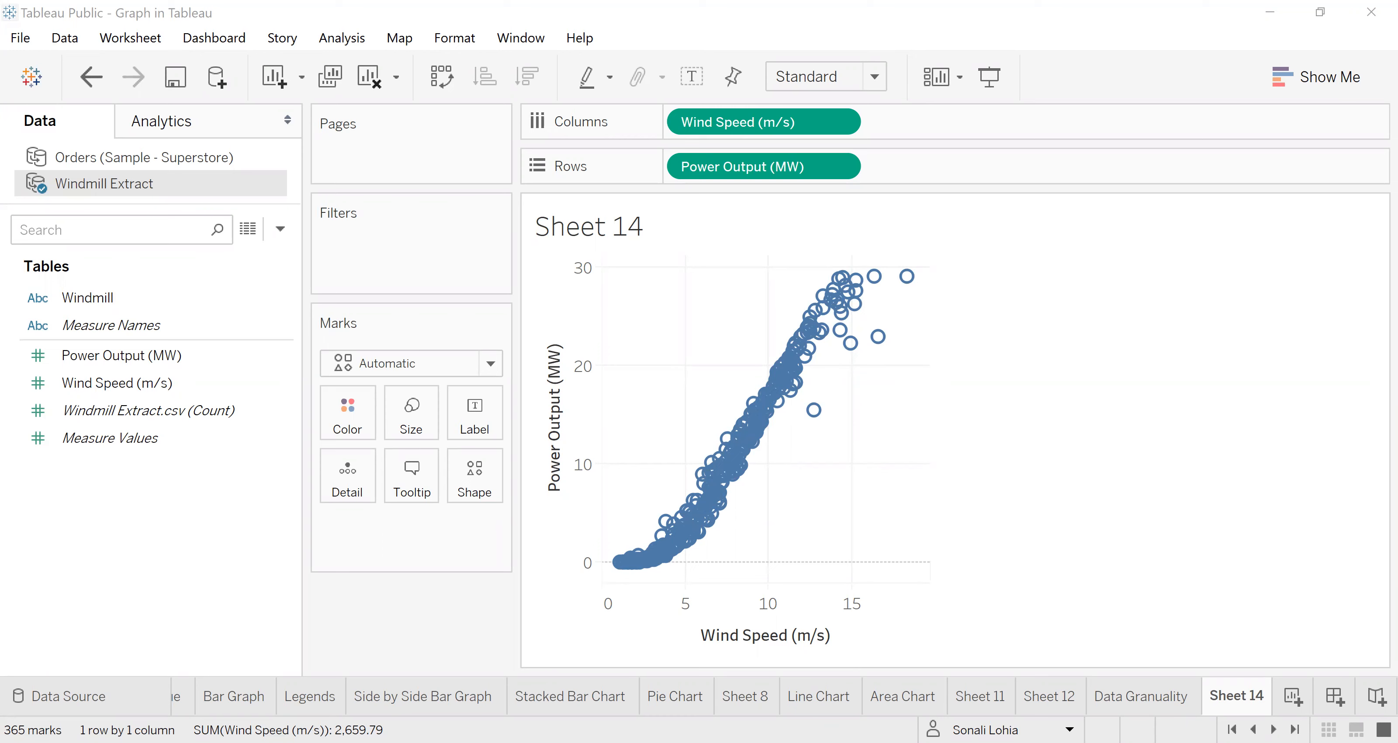
pyautogui.click(1040, 333)
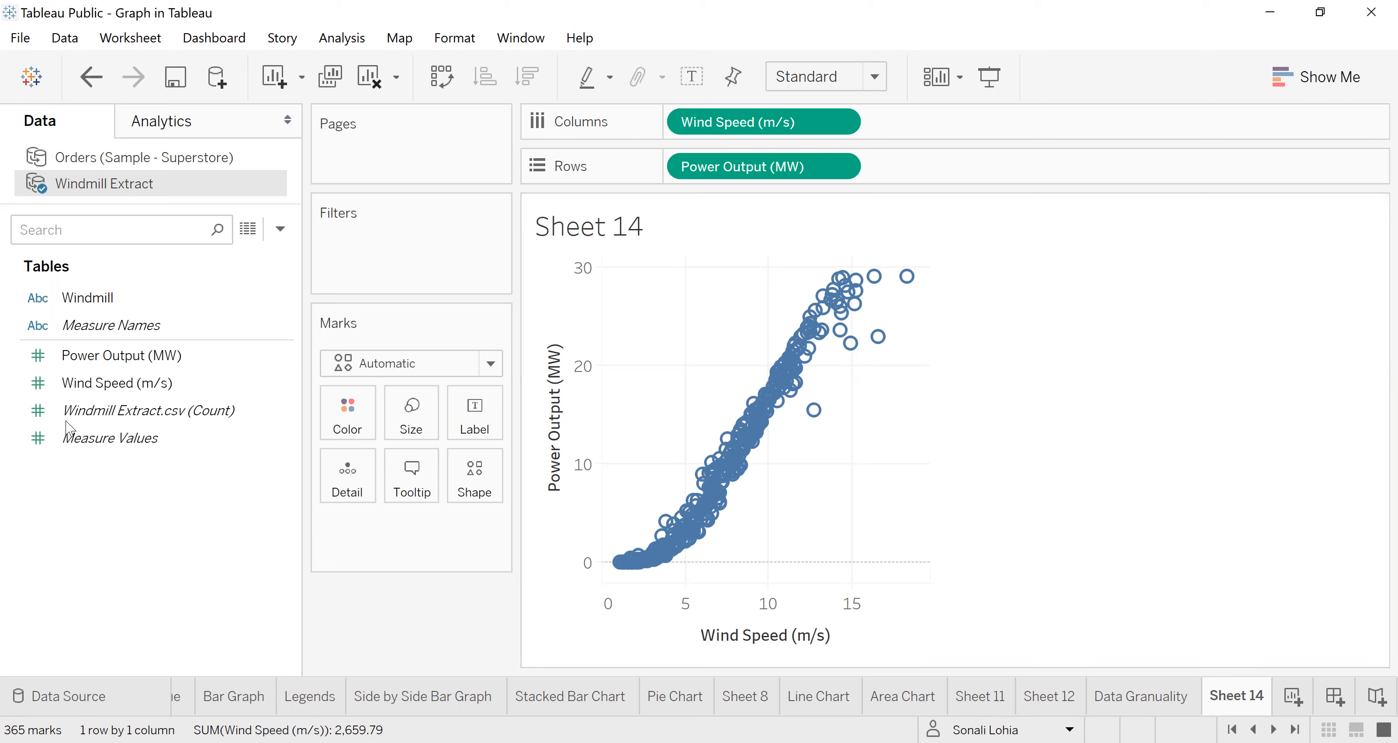
pyautogui.click(79, 160)
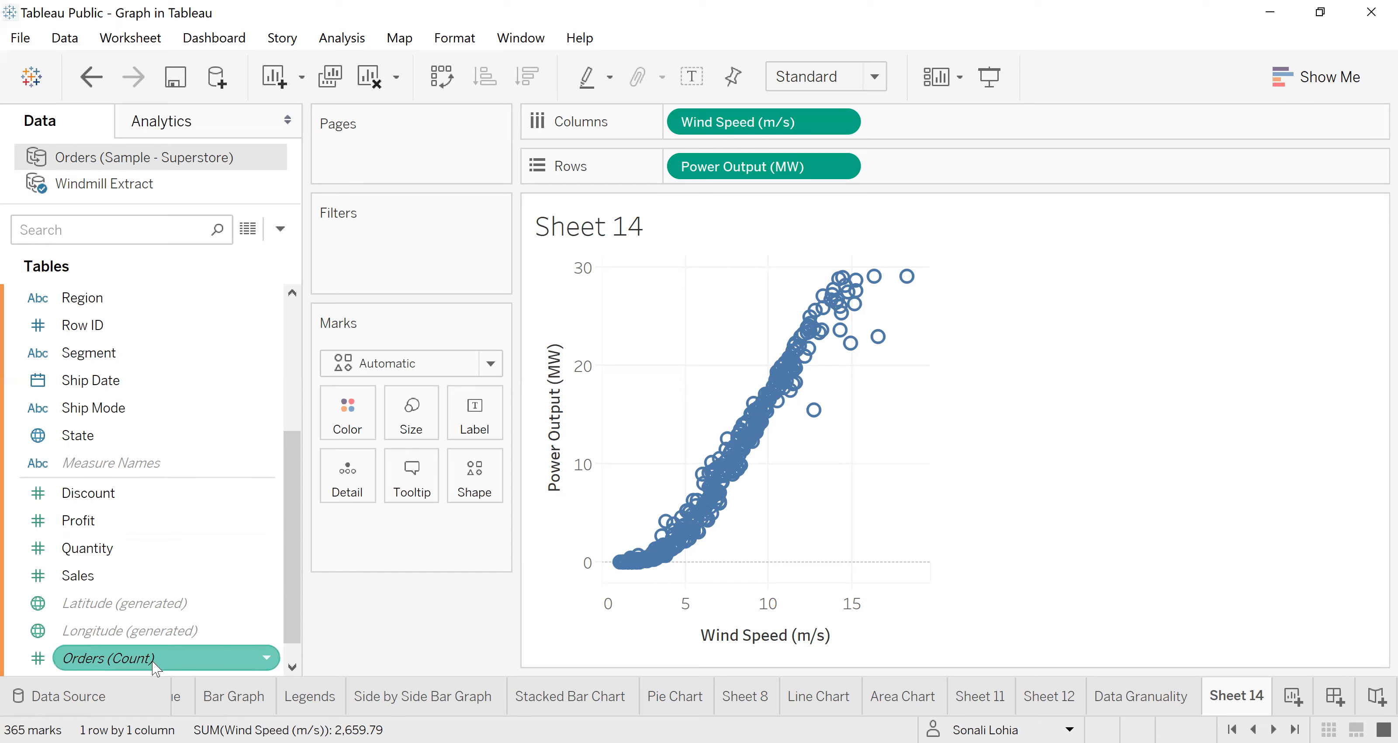
pyautogui.moveTo(152, 661)
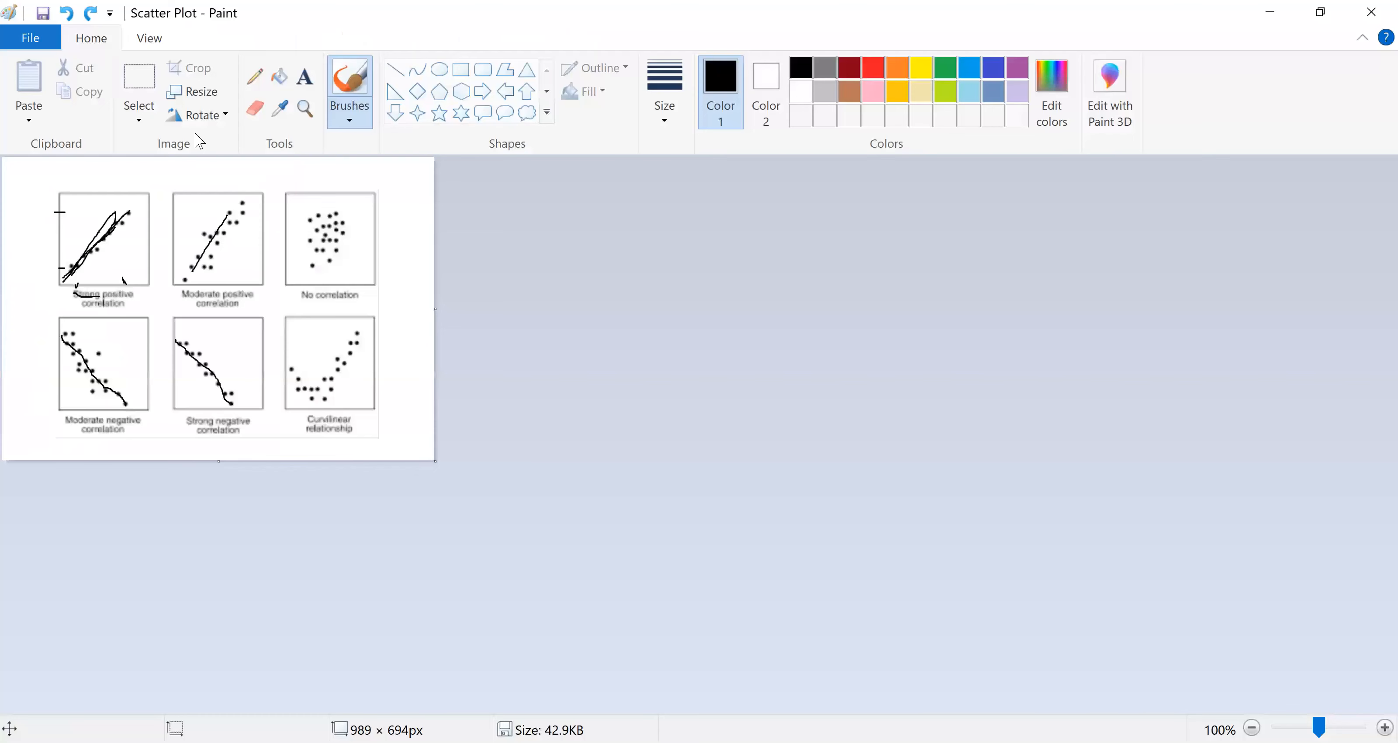
# Step: Switch to Paint, enlarge the Scatter Plot canvas to 1558 × 935 px and pencil a pair of axes beside the plots
pyautogui.moveTo(429, 456); pyautogui.dragTo(683, 565)
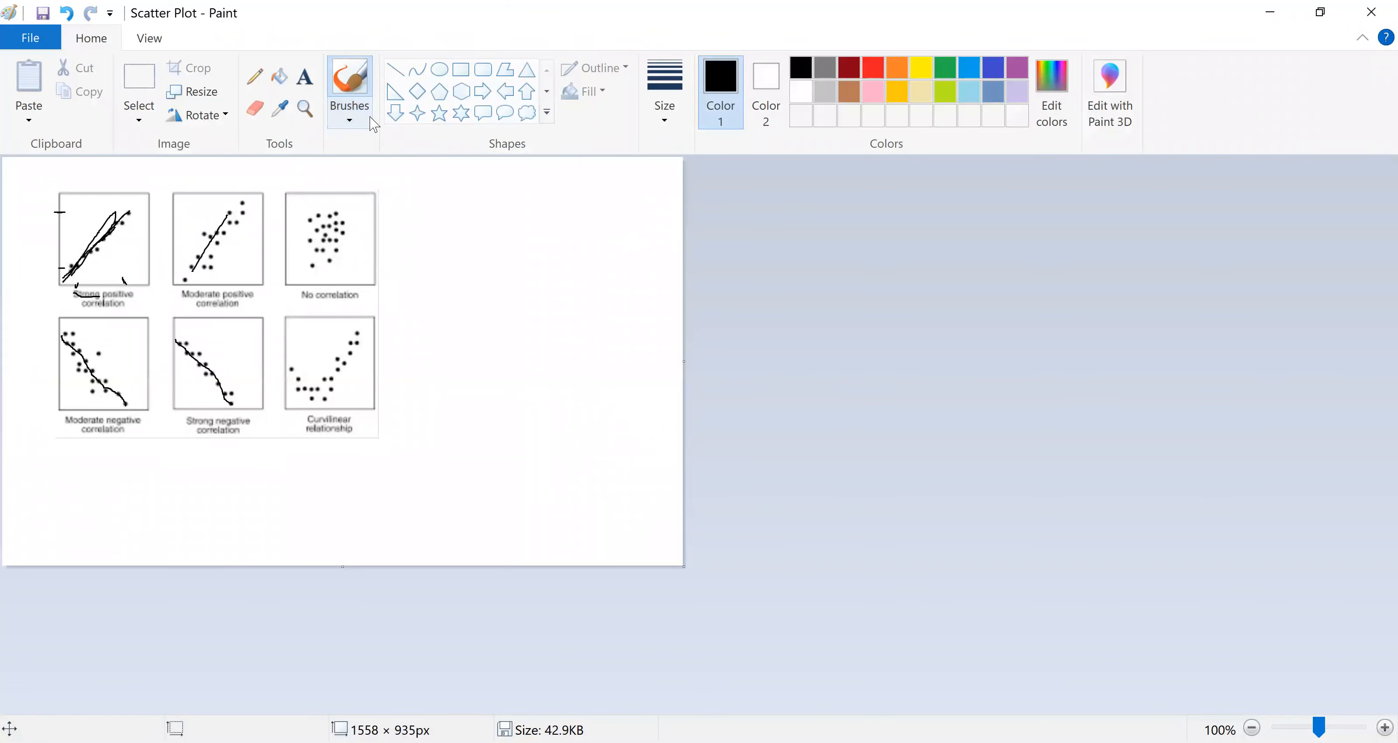
pyautogui.click(255, 76)
pyautogui.moveTo(477, 220)
pyautogui.mouseDown()
pyautogui.moveTo(477, 343)
pyautogui.moveTo(603, 342)
pyautogui.mouseUp()
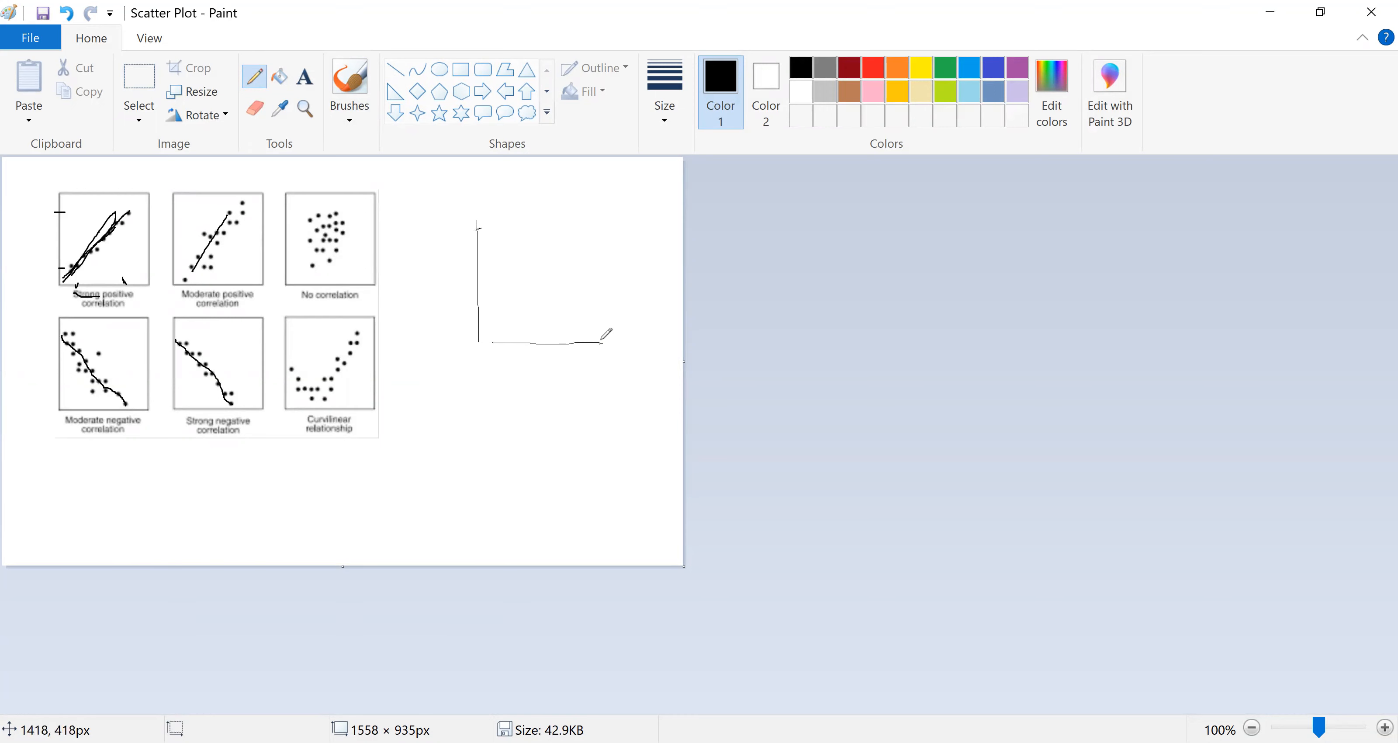
# Step: Pencil a rising line and tick marks on the new axes, lettering the horizontal axis S and the vertical axis P
pyautogui.moveTo(481, 340); pyautogui.dragTo(589, 215)
pyautogui.moveTo(505, 340); pyautogui.dragTo(480, 319)
pyautogui.moveTo(589, 353); pyautogui.dragTo(566, 363)
pyautogui.moveTo(454, 214); pyautogui.dragTo(453, 229)
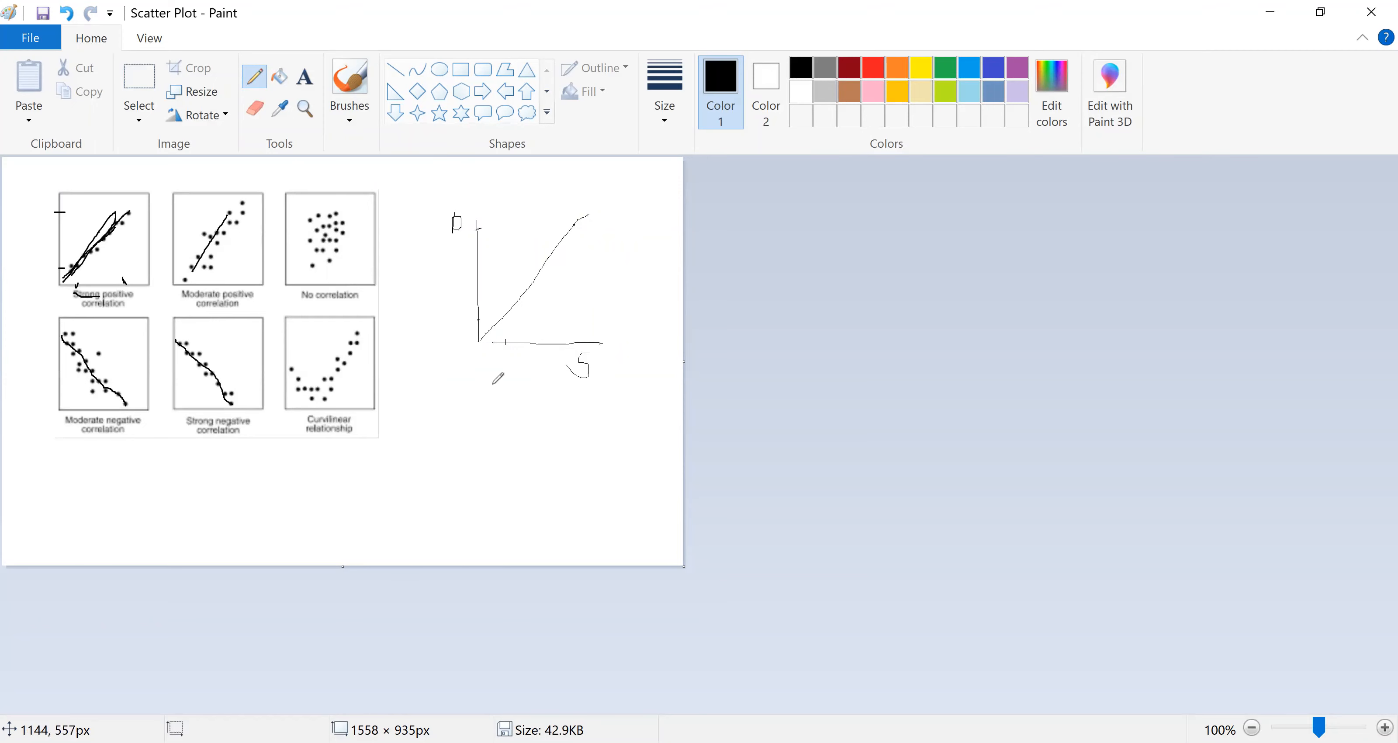
# Step: Pencil a second pair of axes below the first sketch, with a letter D under the horizontal axis and a vertical-axis label
pyautogui.moveTo(477, 373)
pyautogui.mouseDown()
pyautogui.moveTo(473, 484)
pyautogui.moveTo(613, 488)
pyautogui.mouseUp()
pyautogui.moveTo(608, 530)
pyautogui.mouseDown()
pyautogui.moveTo(608, 505)
pyautogui.moveTo(625, 507)
pyautogui.moveTo(603, 535)
pyautogui.mouseUp()
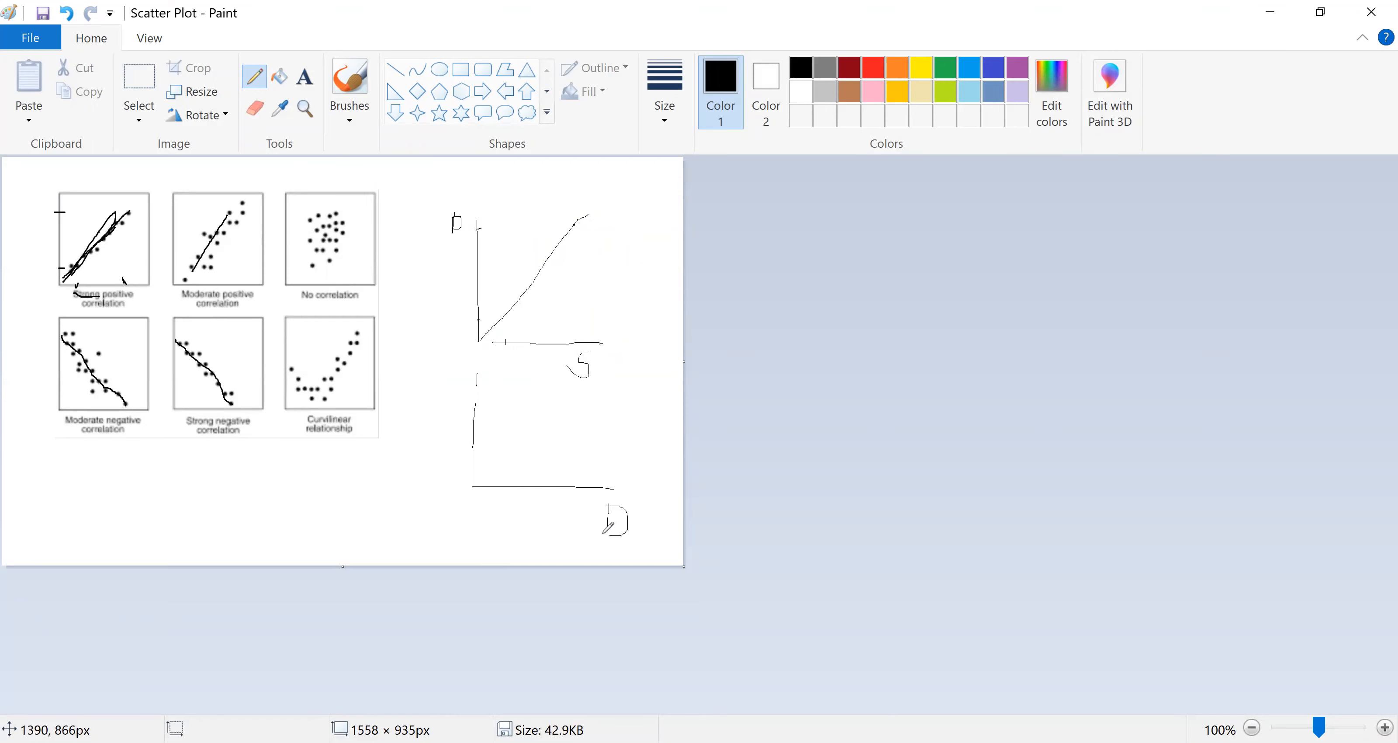
pyautogui.moveTo(446, 369)
pyautogui.mouseDown()
pyautogui.moveTo(444, 402)
pyautogui.moveTo(446, 383)
pyautogui.mouseUp()
# Step: Add tick marks and a downward-sloping line to the second pair of axes, plus strokes beside both axes
pyautogui.moveTo(501, 493); pyautogui.dragTo(502, 488)
pyautogui.moveTo(471, 443); pyautogui.dragTo(476, 443)
pyautogui.moveTo(595, 485); pyautogui.dragTo(595, 494)
pyautogui.moveTo(471, 473); pyautogui.dragTo(474, 474)
pyautogui.moveTo(471, 430); pyautogui.dragTo(580, 509)
pyautogui.moveTo(545, 514); pyautogui.dragTo(601, 519)
pyautogui.moveTo(422, 360)
pyautogui.mouseDown()
pyautogui.moveTo(412, 431)
pyautogui.moveTo(435, 434)
pyautogui.mouseUp()
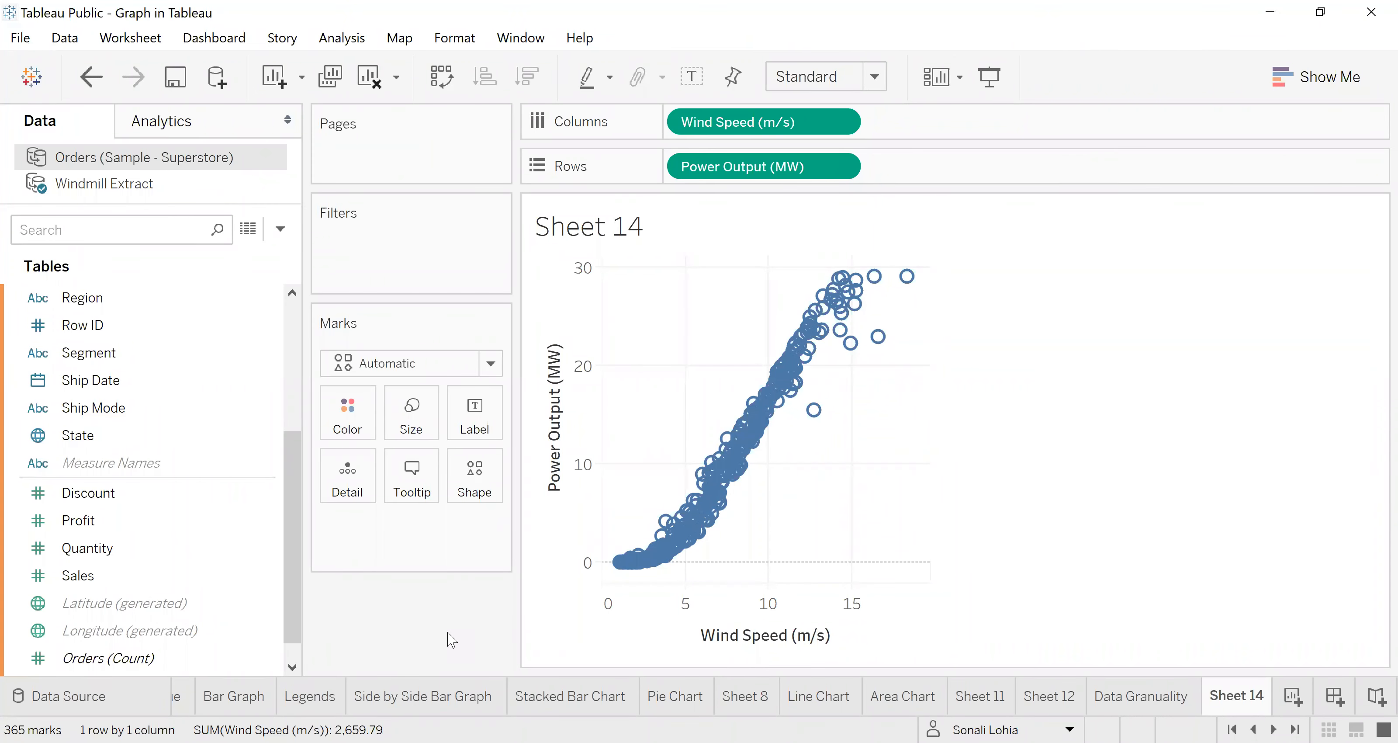
# Step: Show a trend line on the scatter plot of Power Output (MW) against Wind Speed (m/s)
pyautogui.moveTo(741, 450)
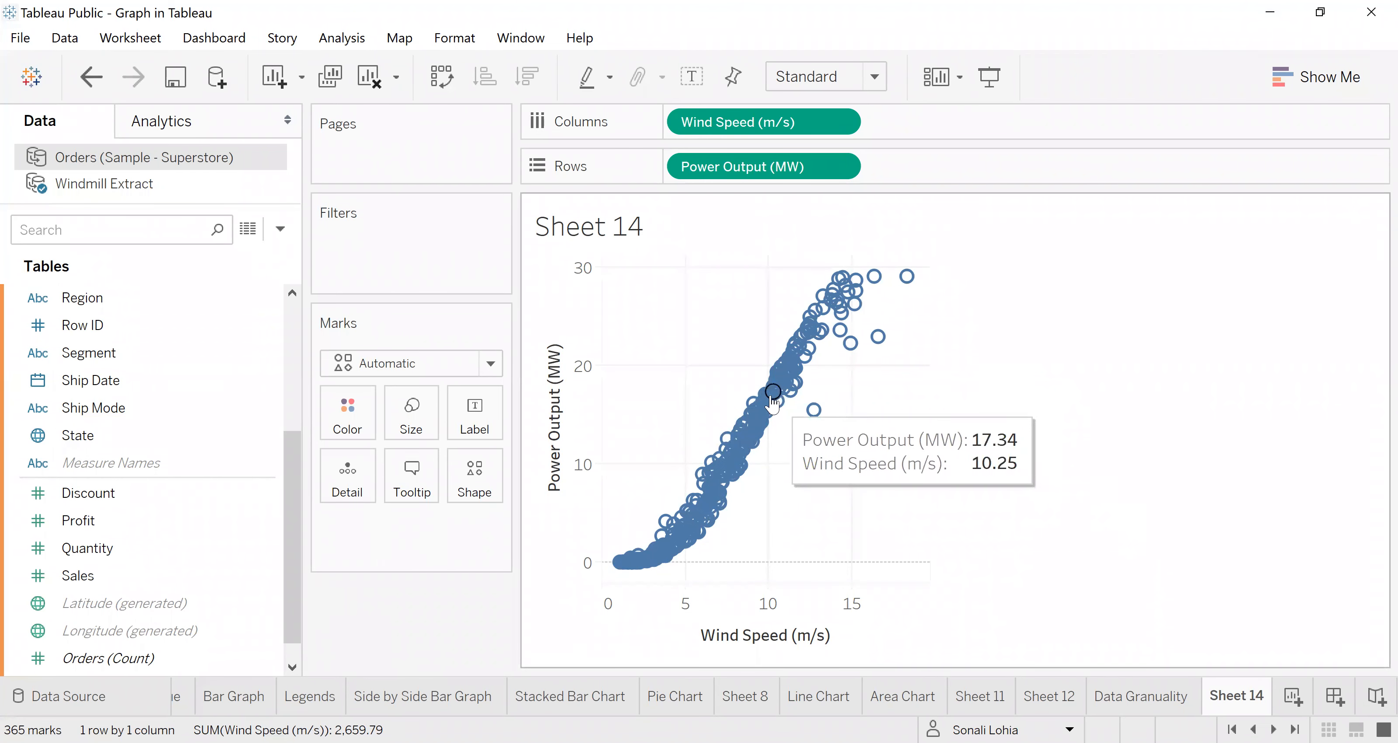
pyautogui.rightClick(773, 392)
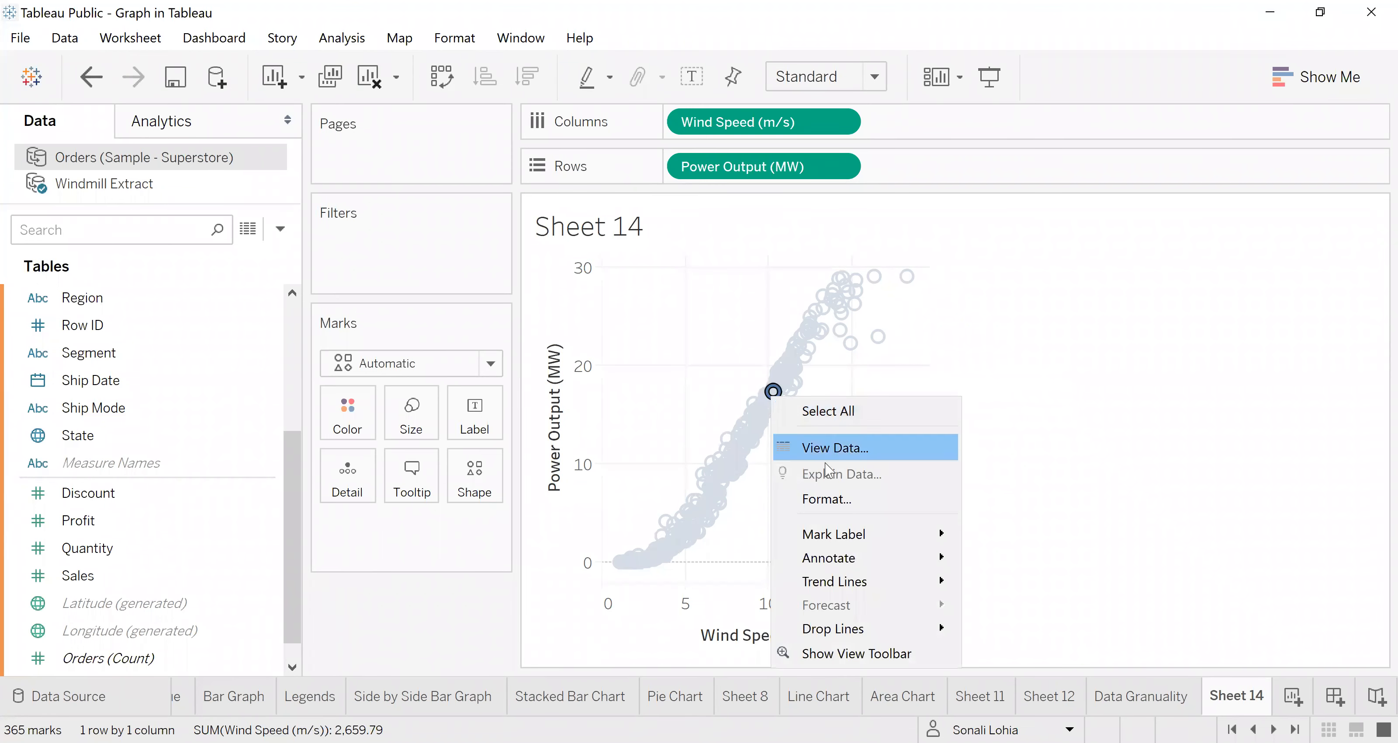
pyautogui.click(740, 410)
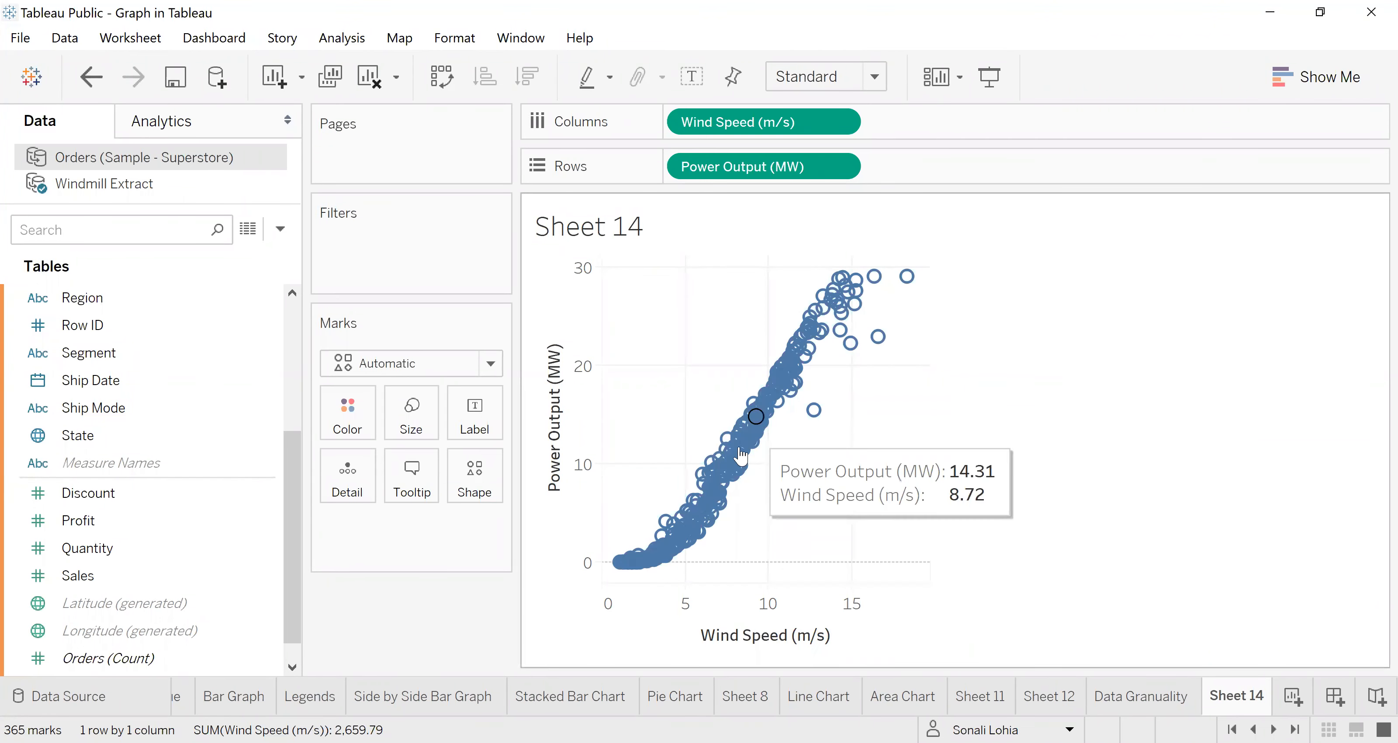
pyautogui.rightClick(755, 429)
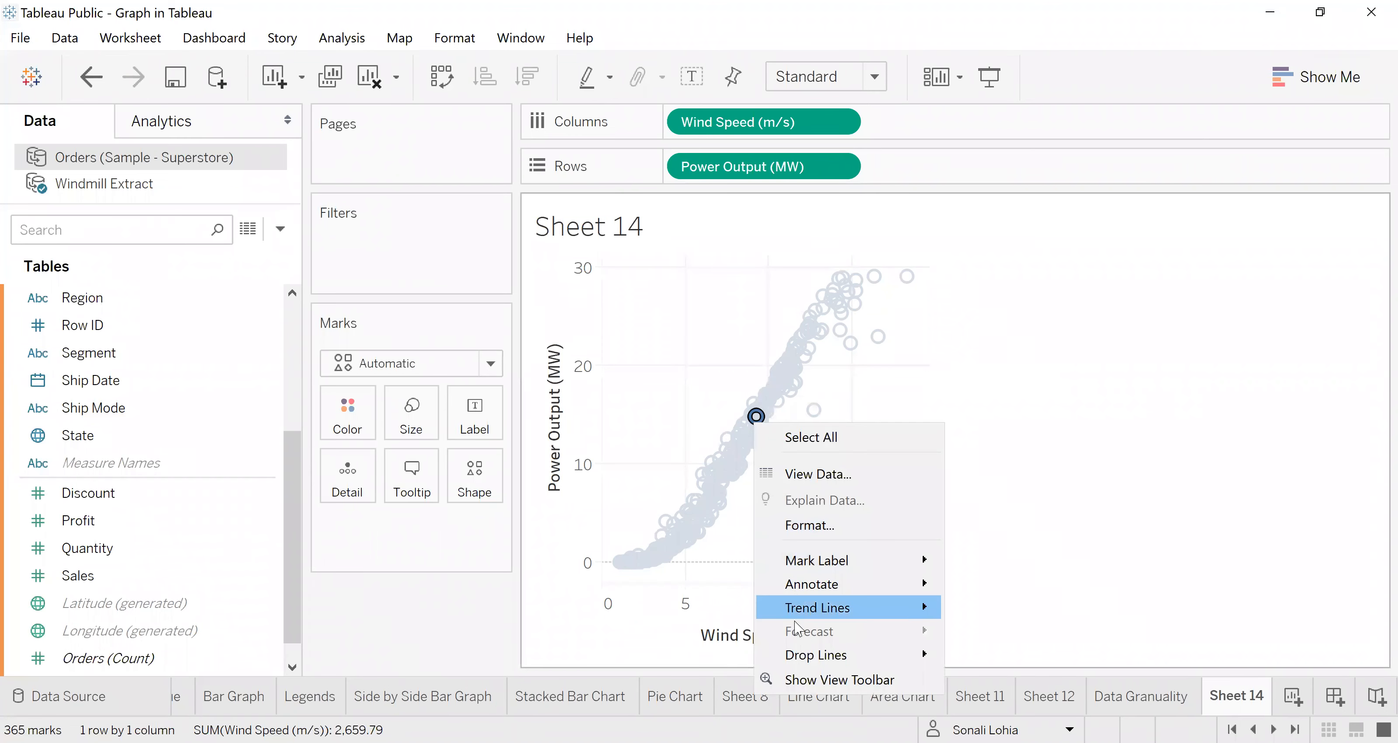
pyautogui.moveTo(848, 608)
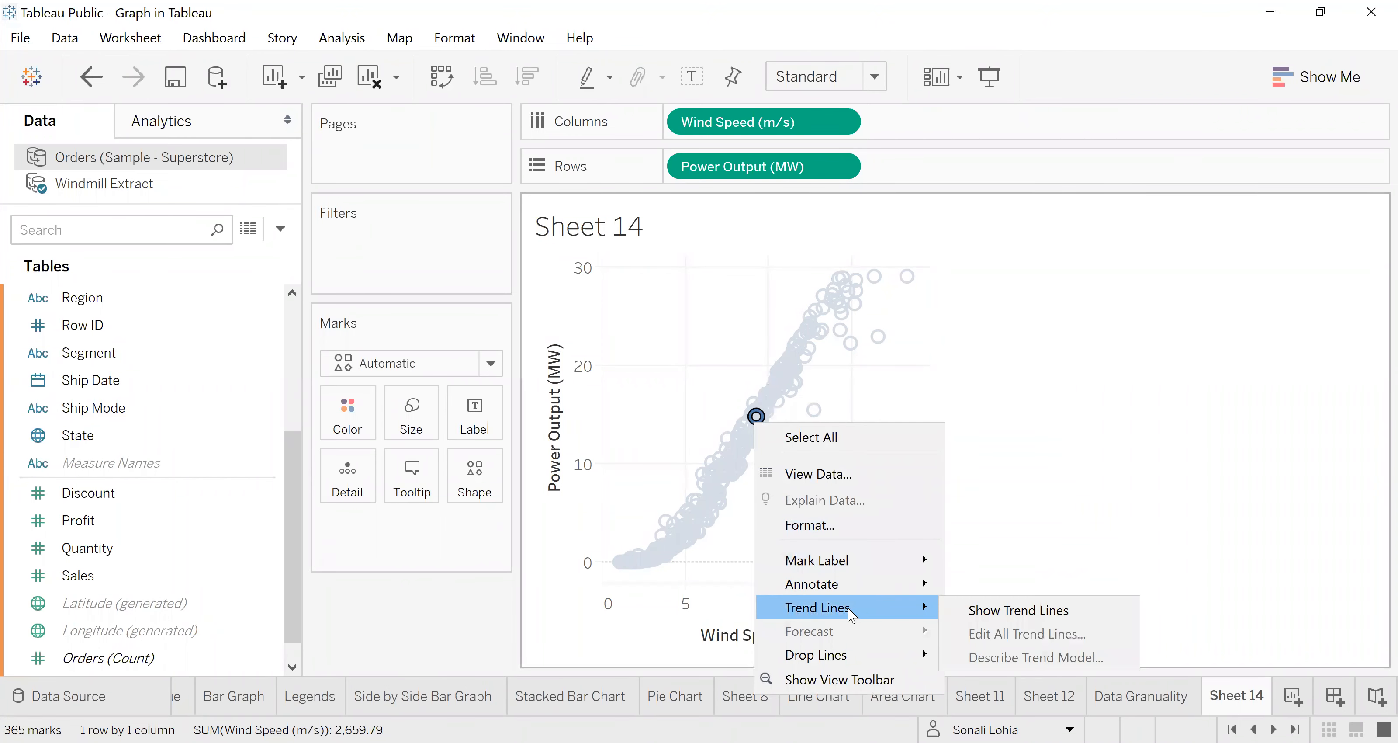
pyautogui.click(970, 615)
pyautogui.click(1029, 518)
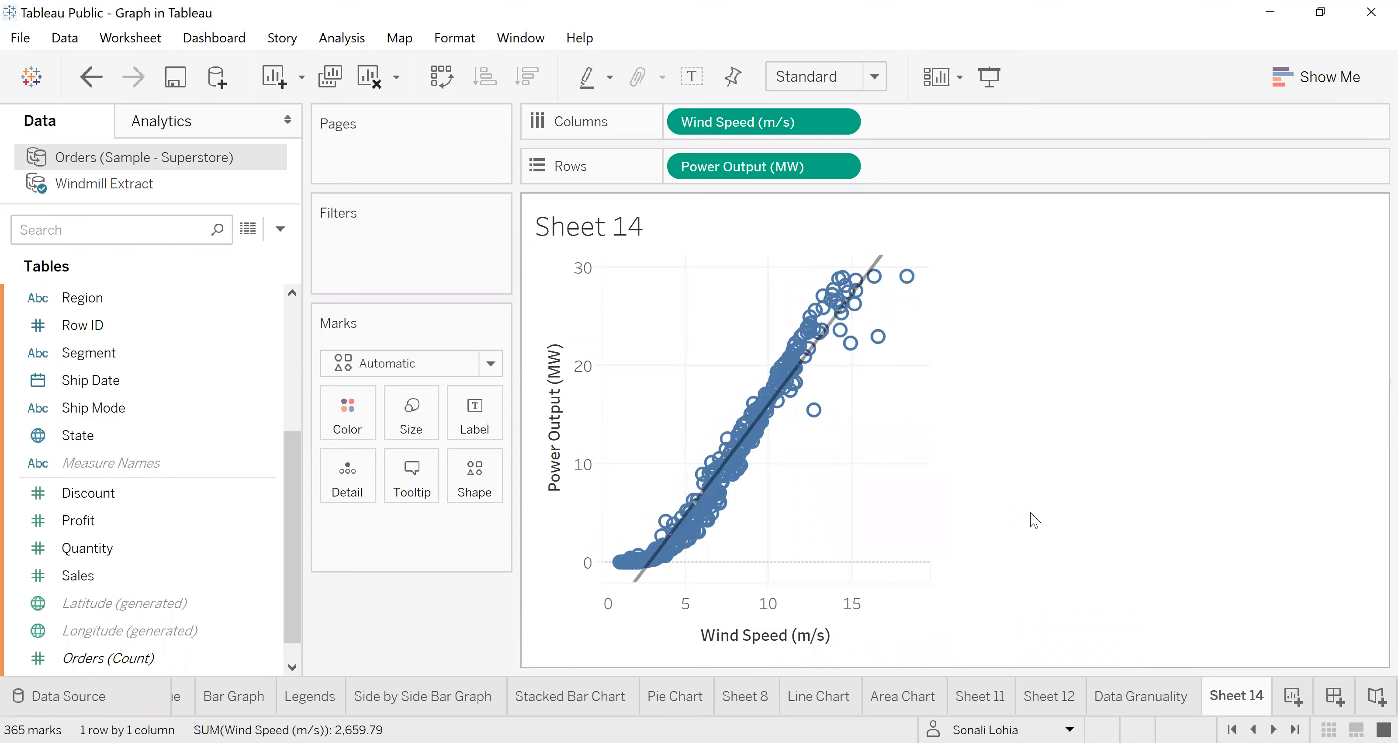
# Step: Inspect several individual data points along the trend line, and examine the trend line's own equation, R-Squared and P-value
pyautogui.moveTo(758, 428)
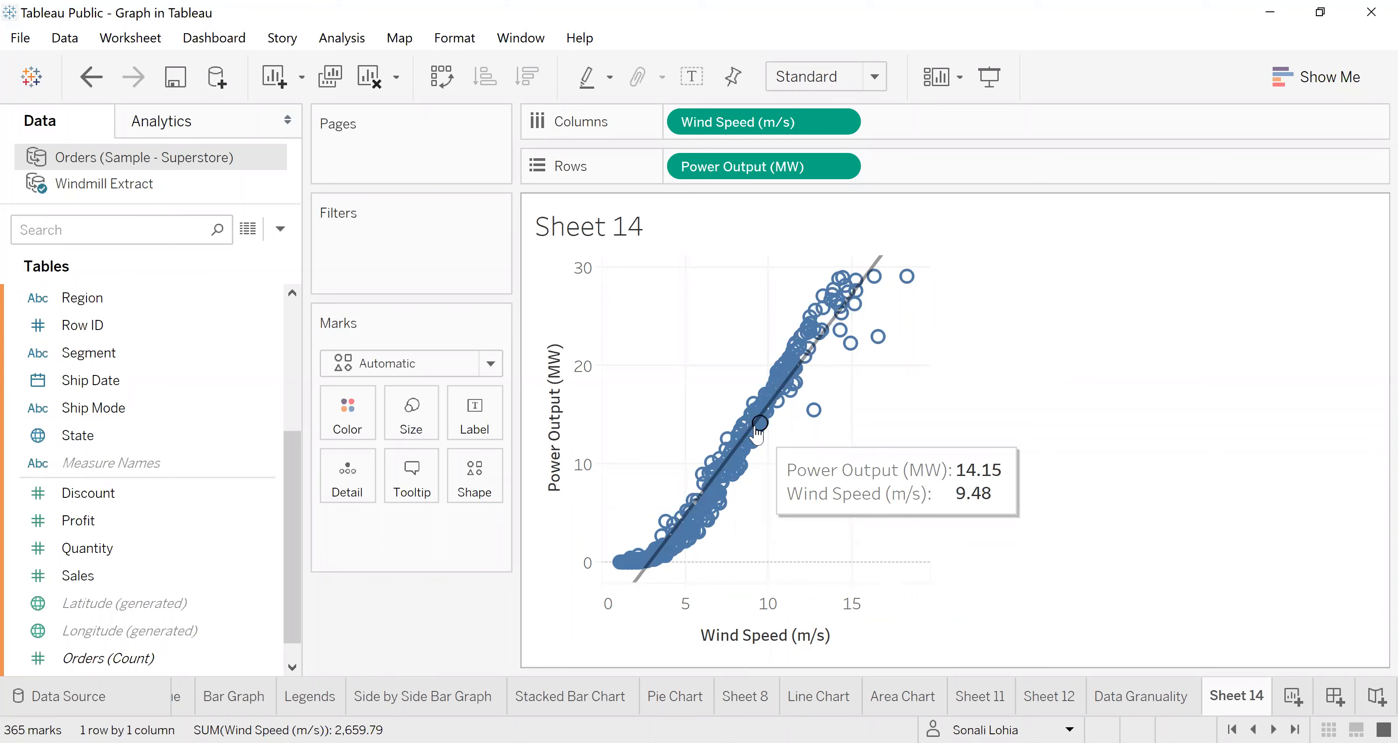
pyautogui.click(747, 422)
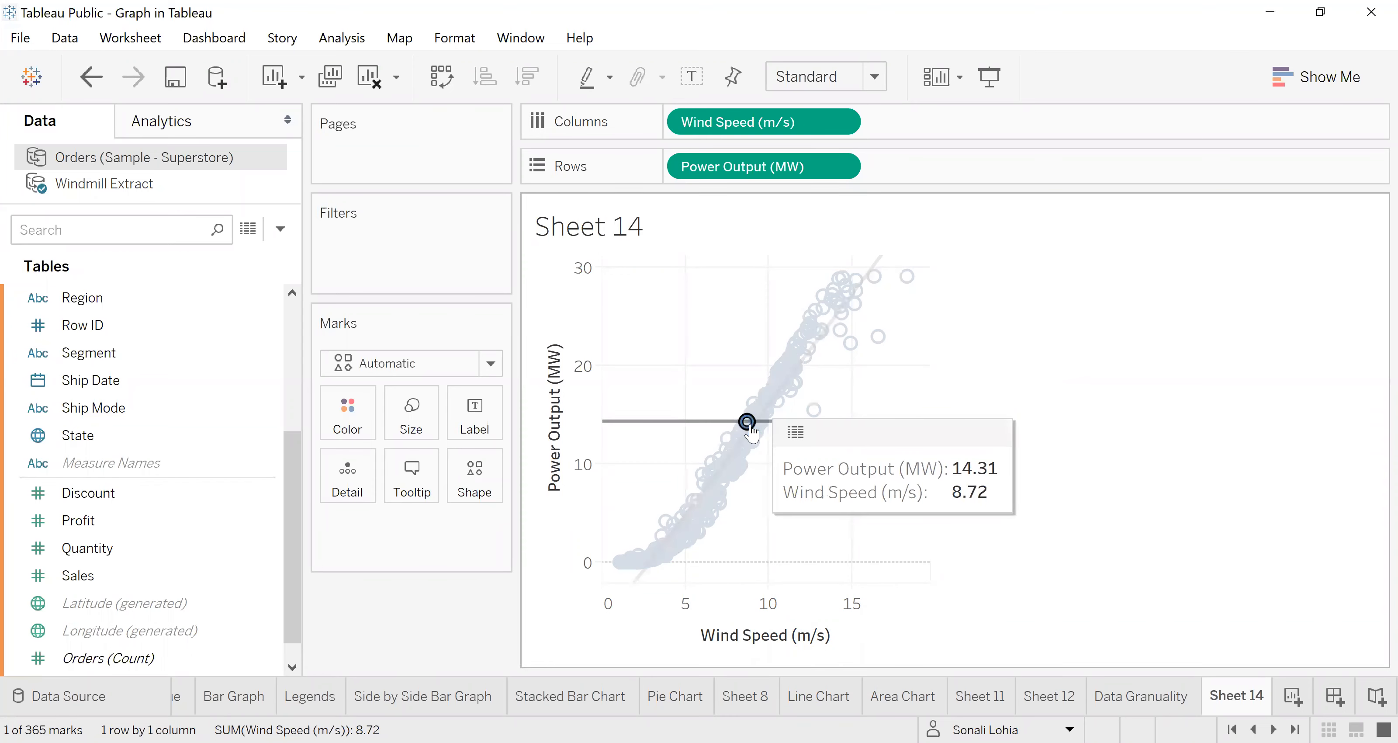
pyautogui.click(793, 364)
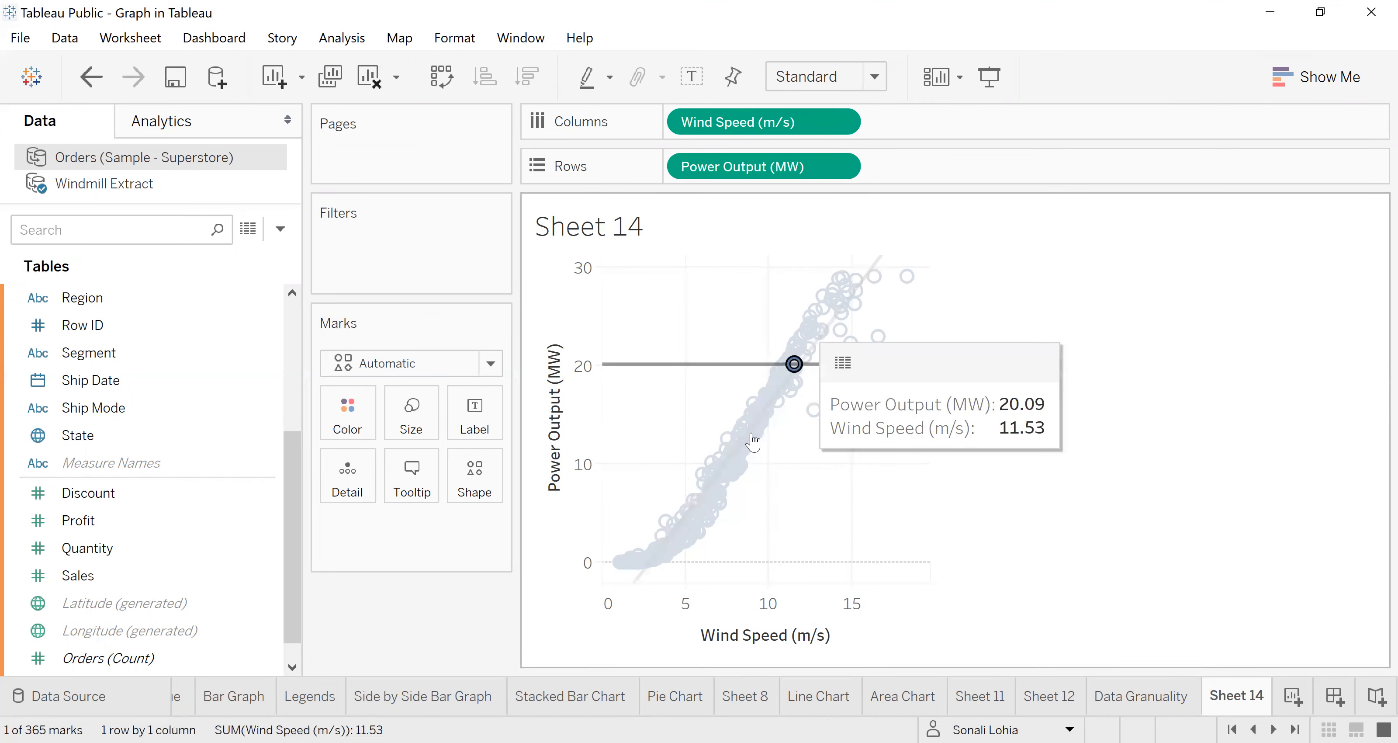
pyautogui.click(723, 482)
pyautogui.click(735, 458)
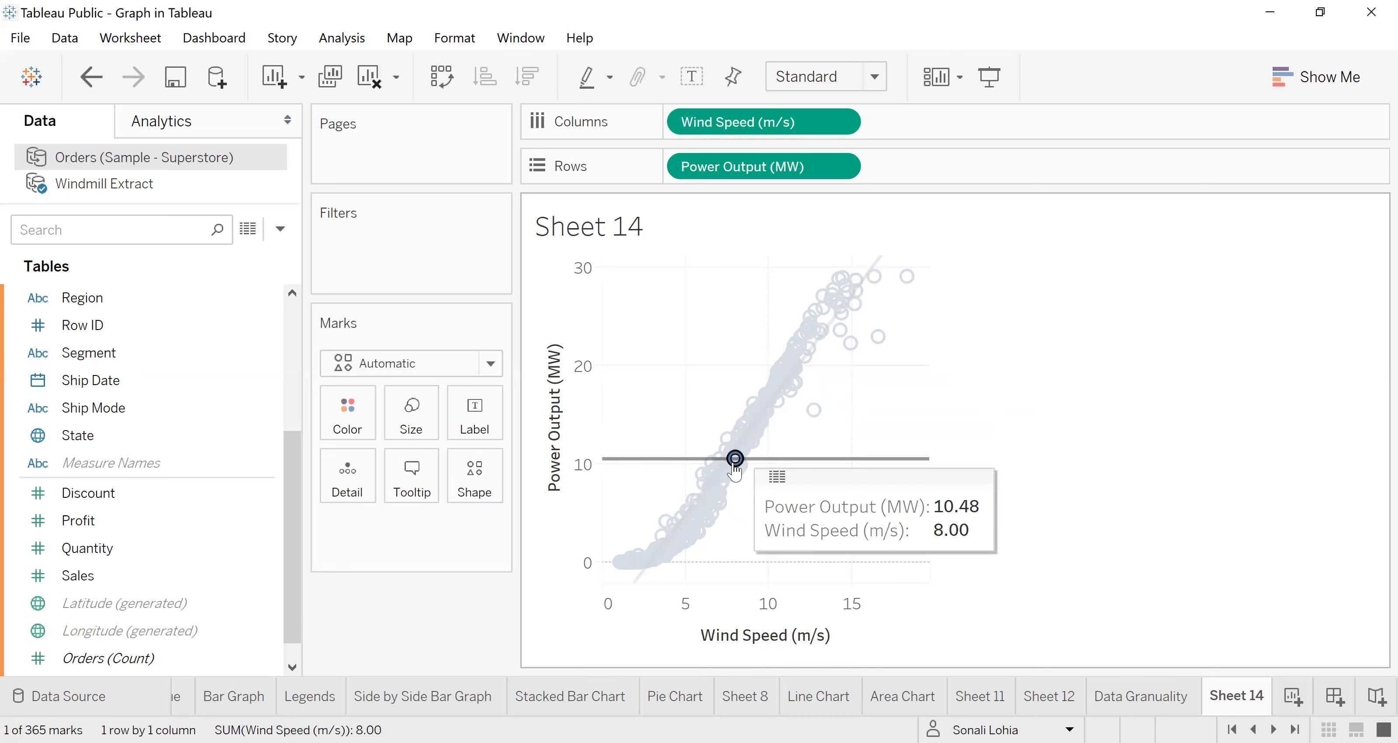
pyautogui.click(764, 402)
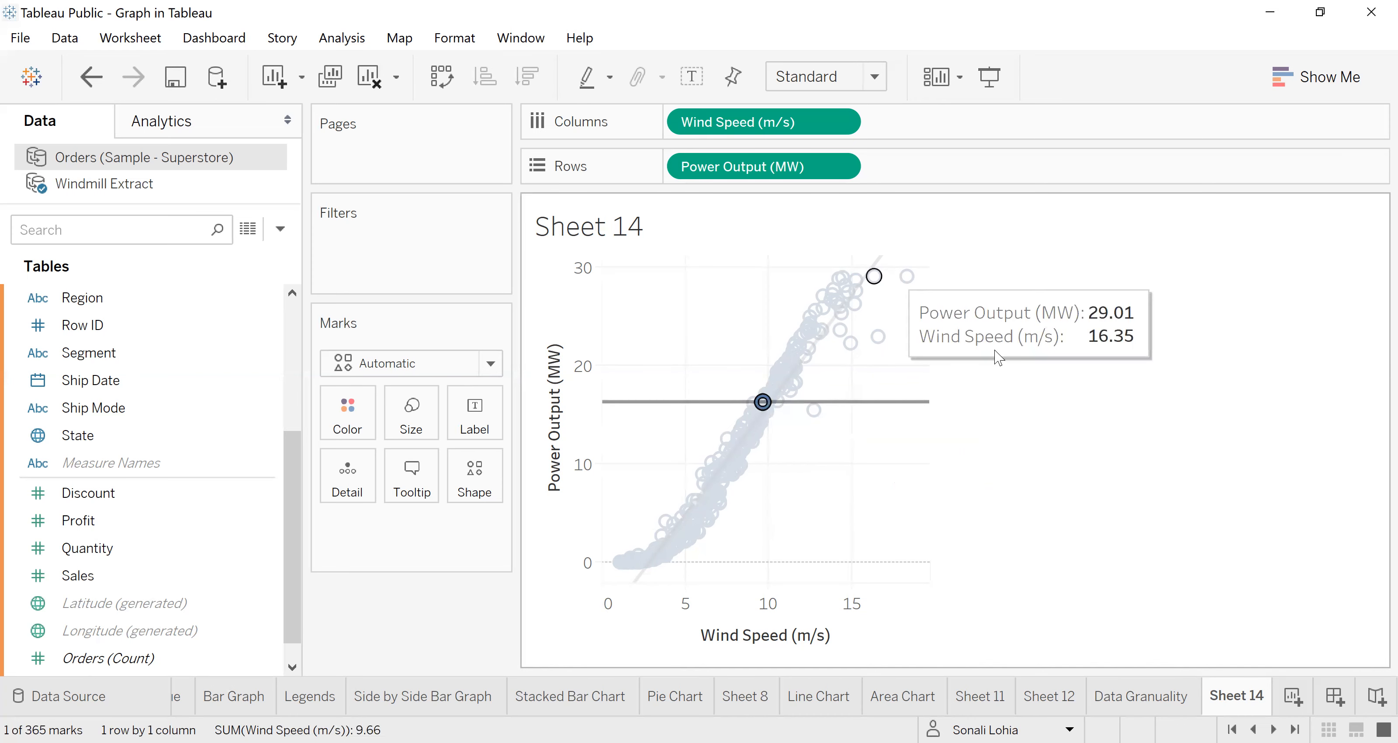
pyautogui.click(1033, 380)
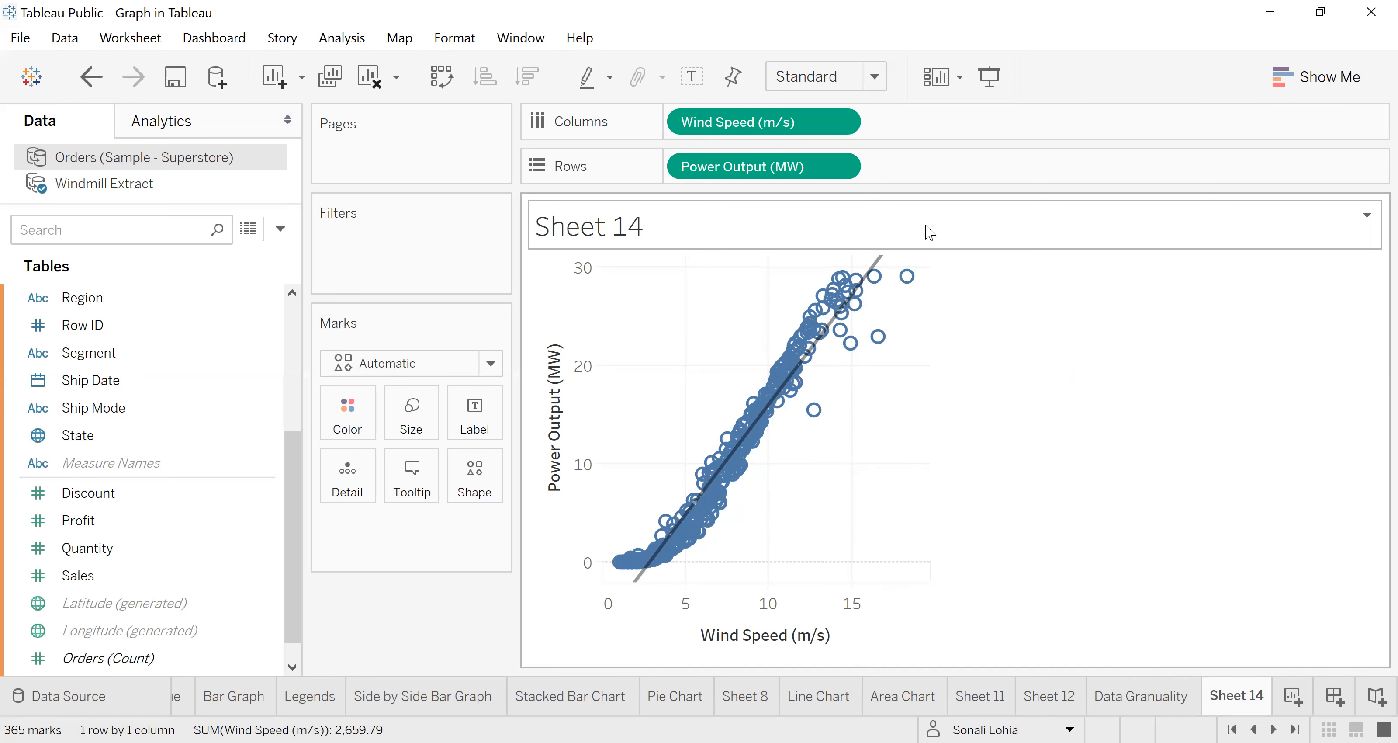
pyautogui.moveTo(881, 263)
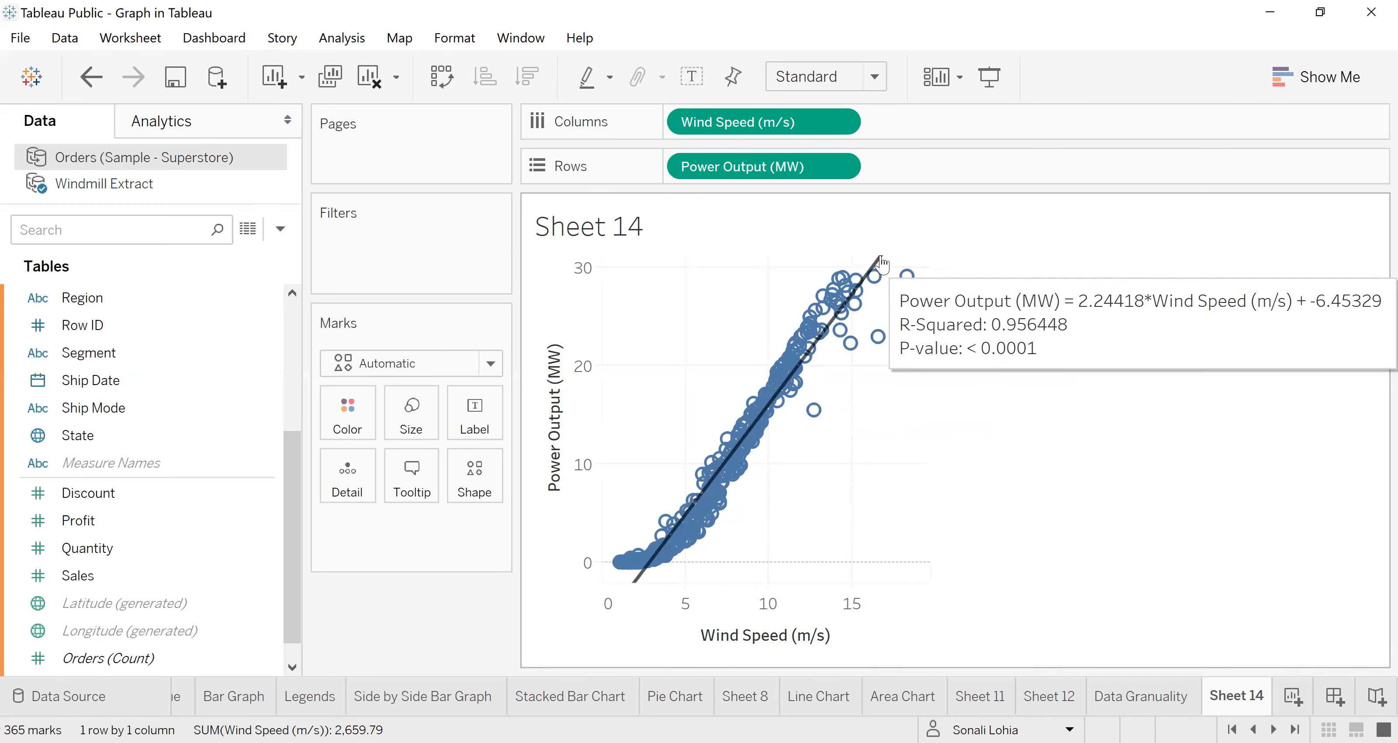
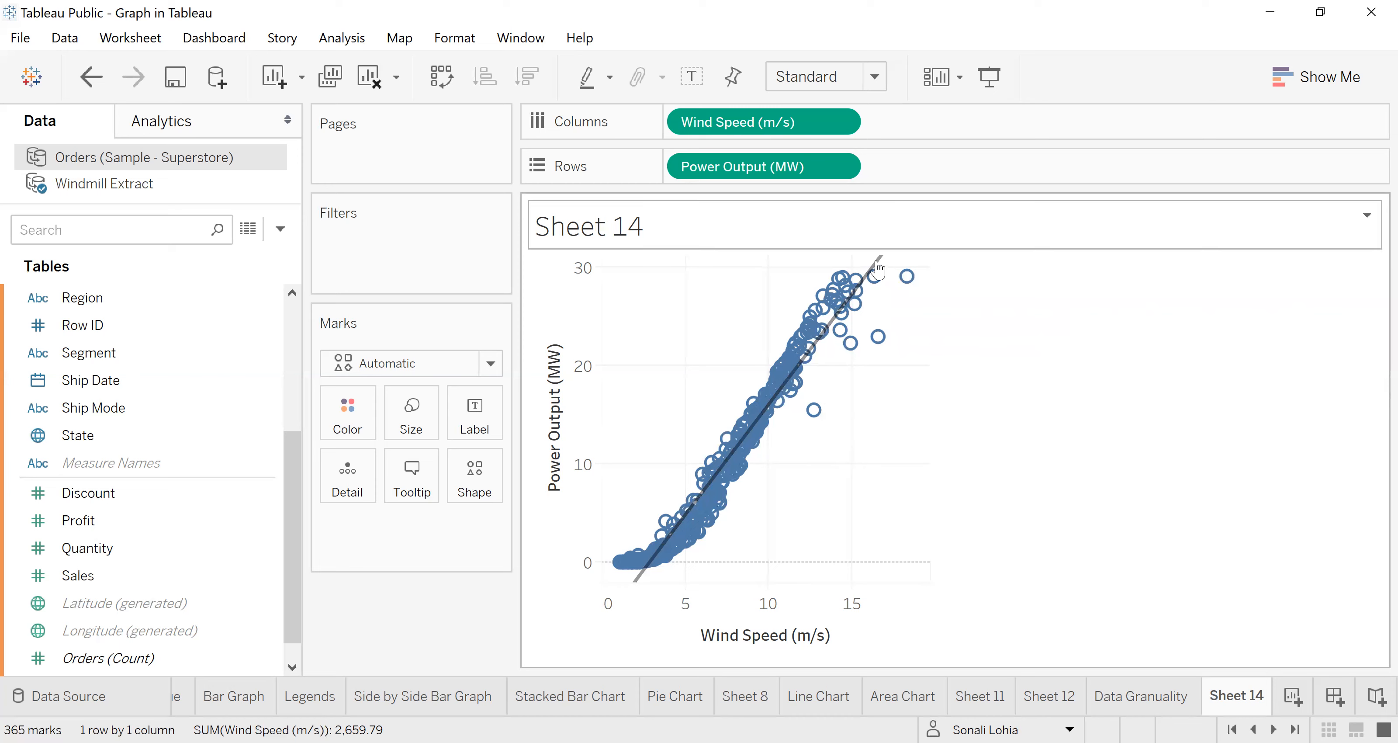
# Step: Hide the trend line on the scatter plot of Power Output (MW) against Wind Speed (m/s)
pyautogui.moveTo(878, 269)
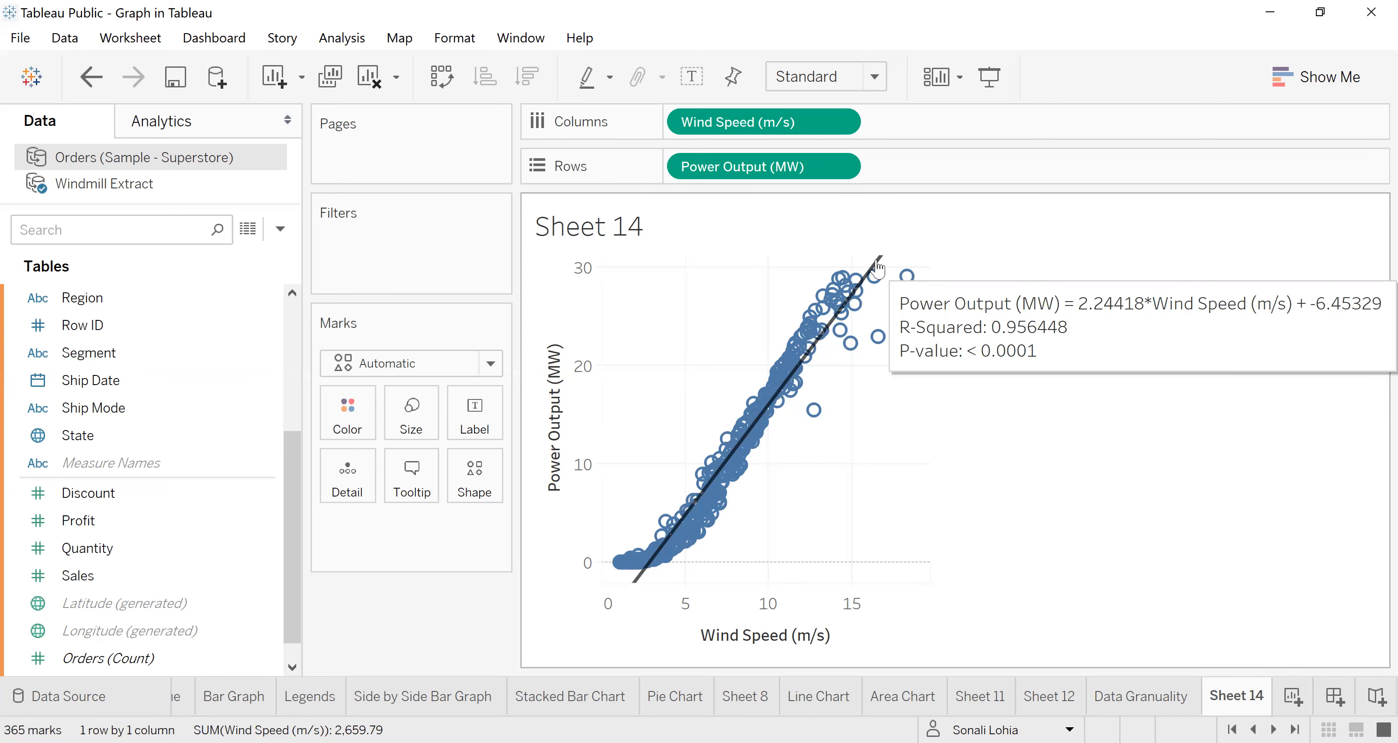
pyautogui.rightClick(878, 268)
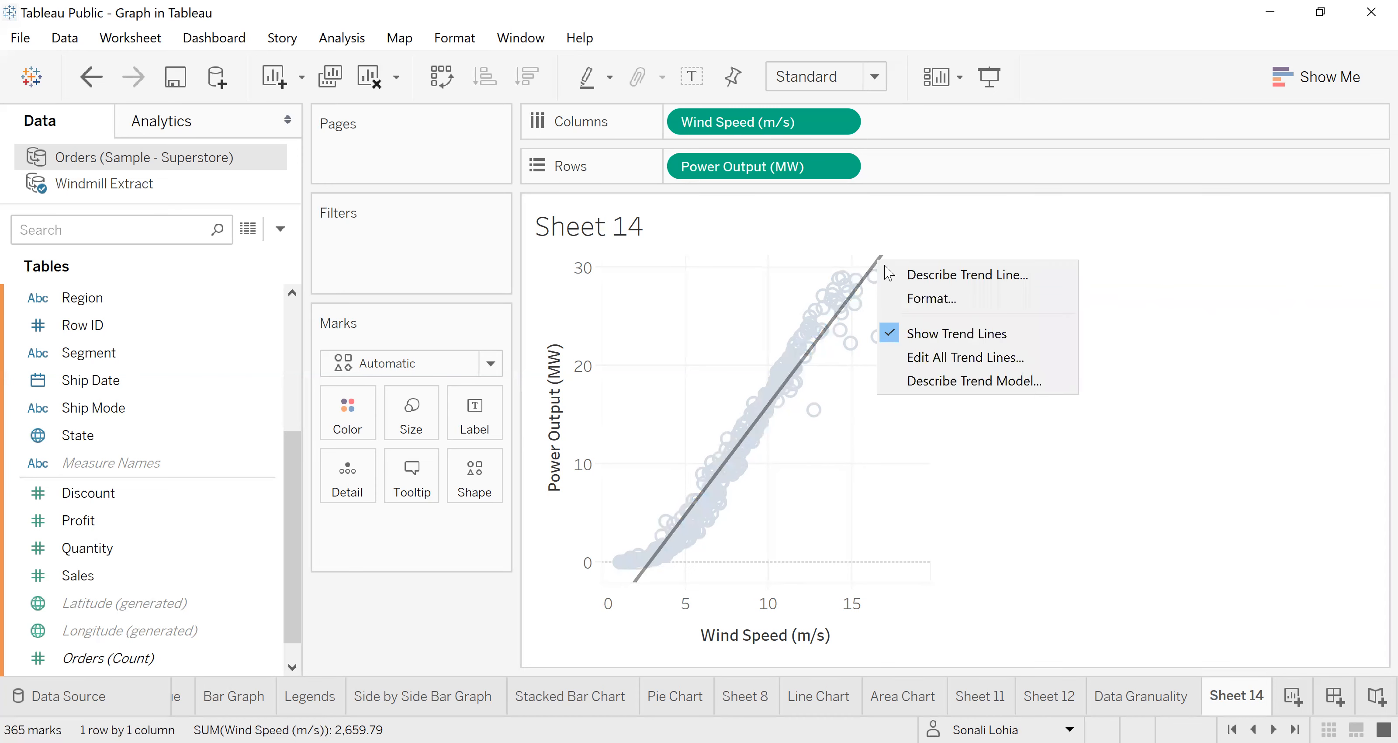
pyautogui.click(930, 336)
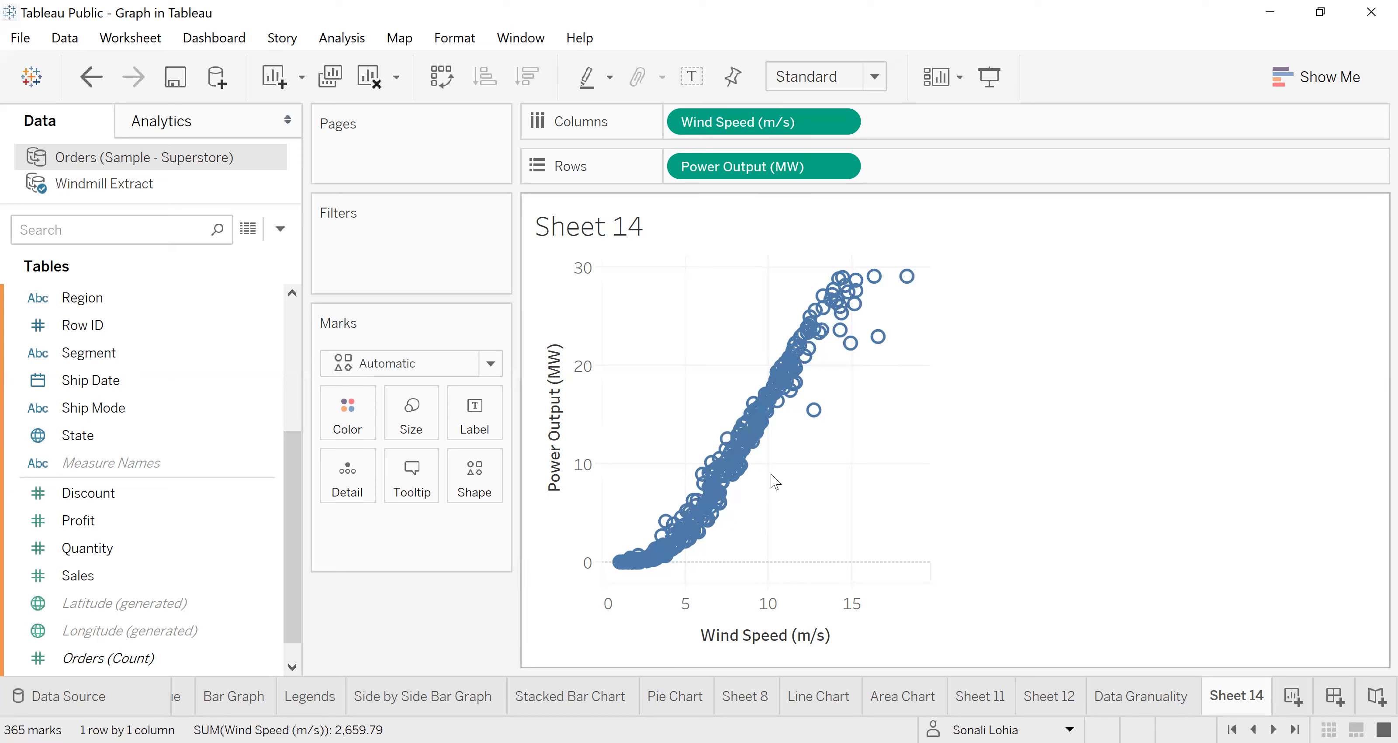
# Step: Turn the trend line back on for the scatter plot of Power Output (MW) against Wind Speed (m/s)
pyautogui.moveTo(769, 401)
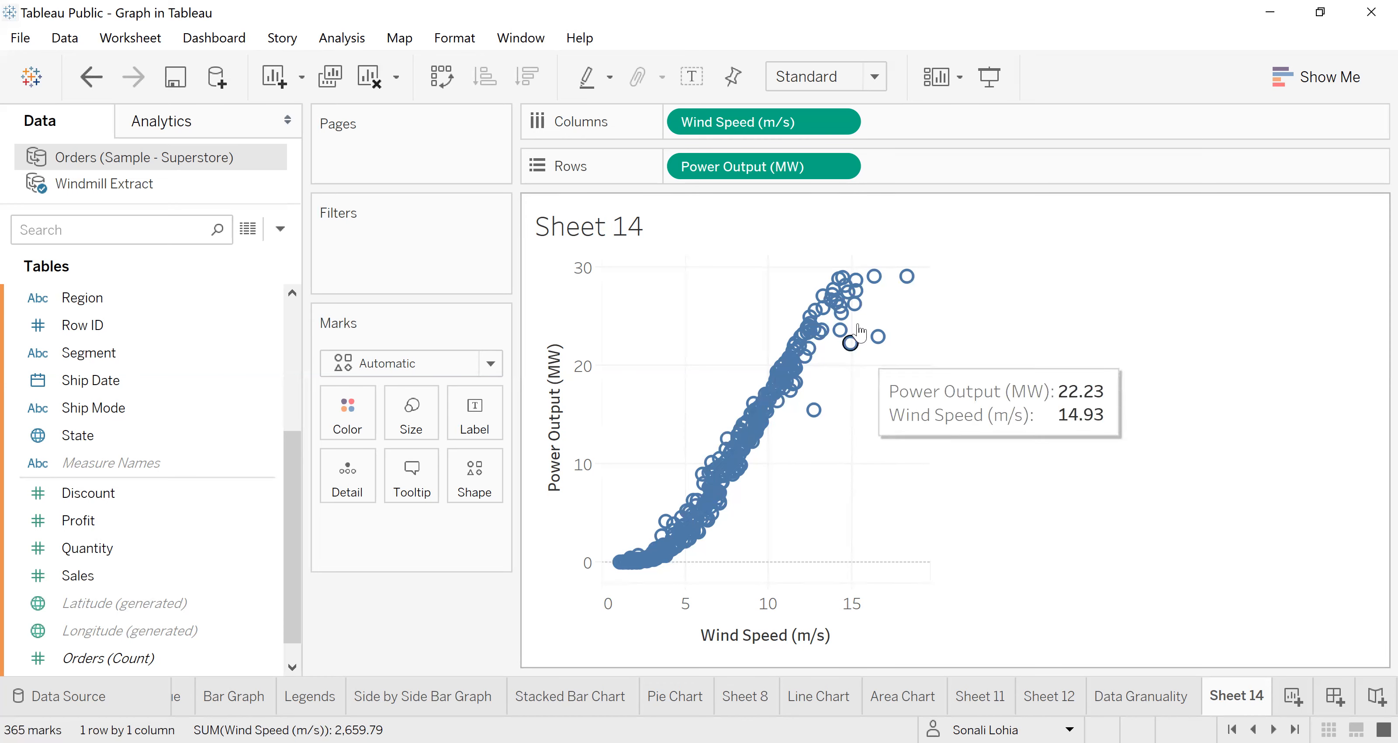
pyautogui.moveTo(855, 281)
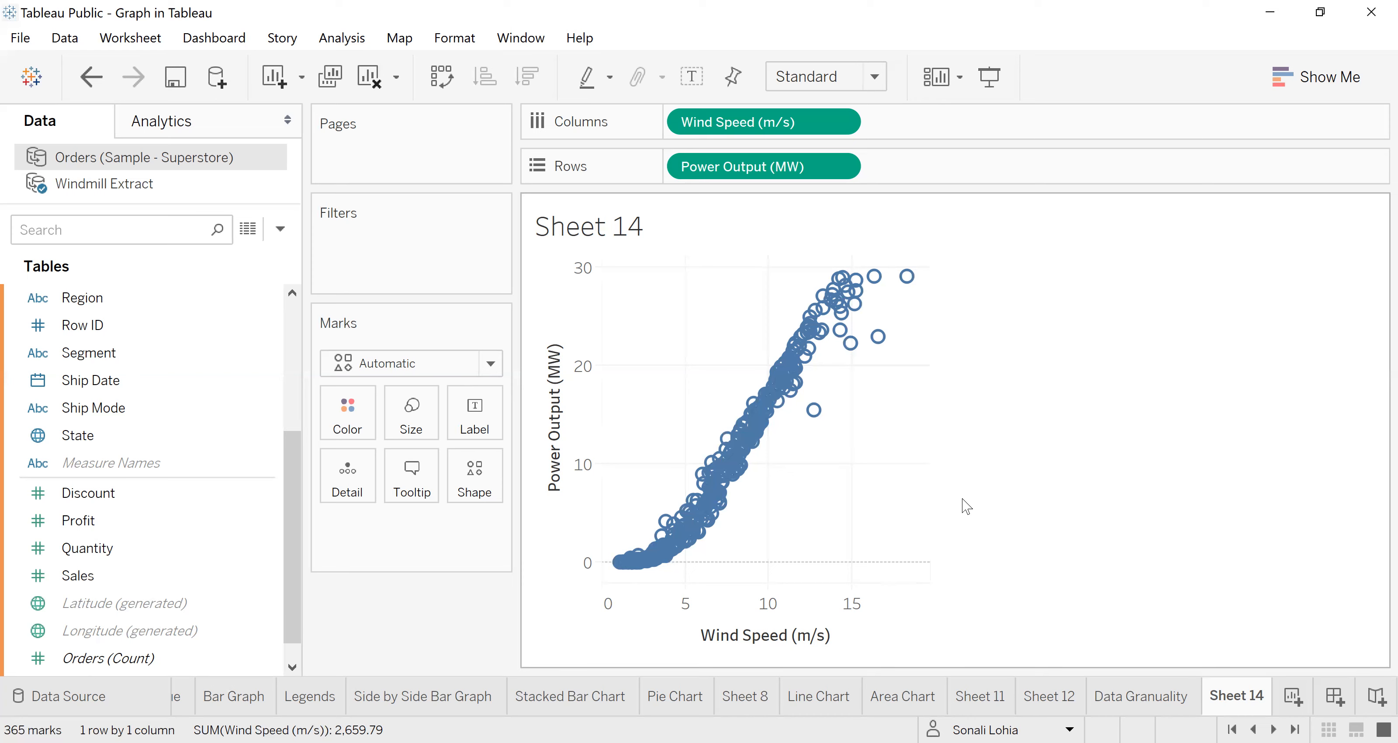
pyautogui.moveTo(759, 431)
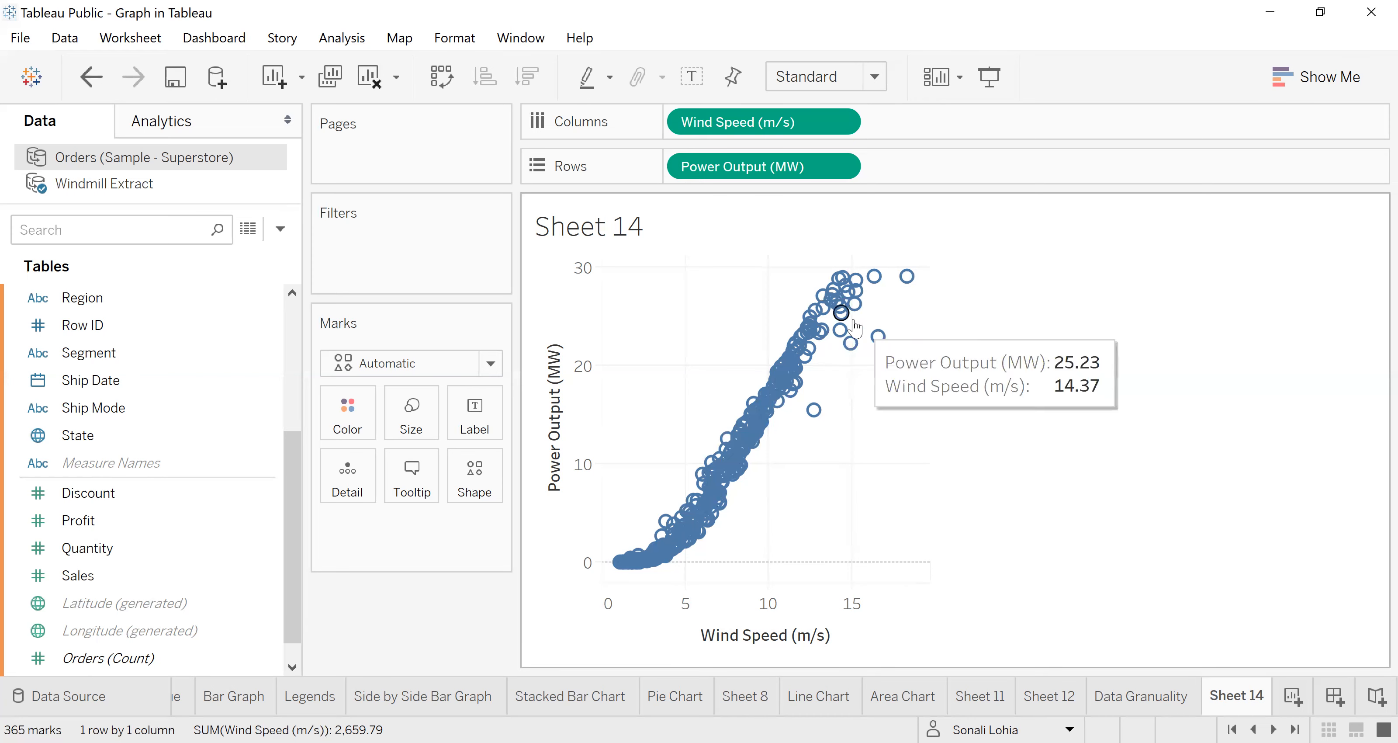
pyautogui.rightClick(765, 410)
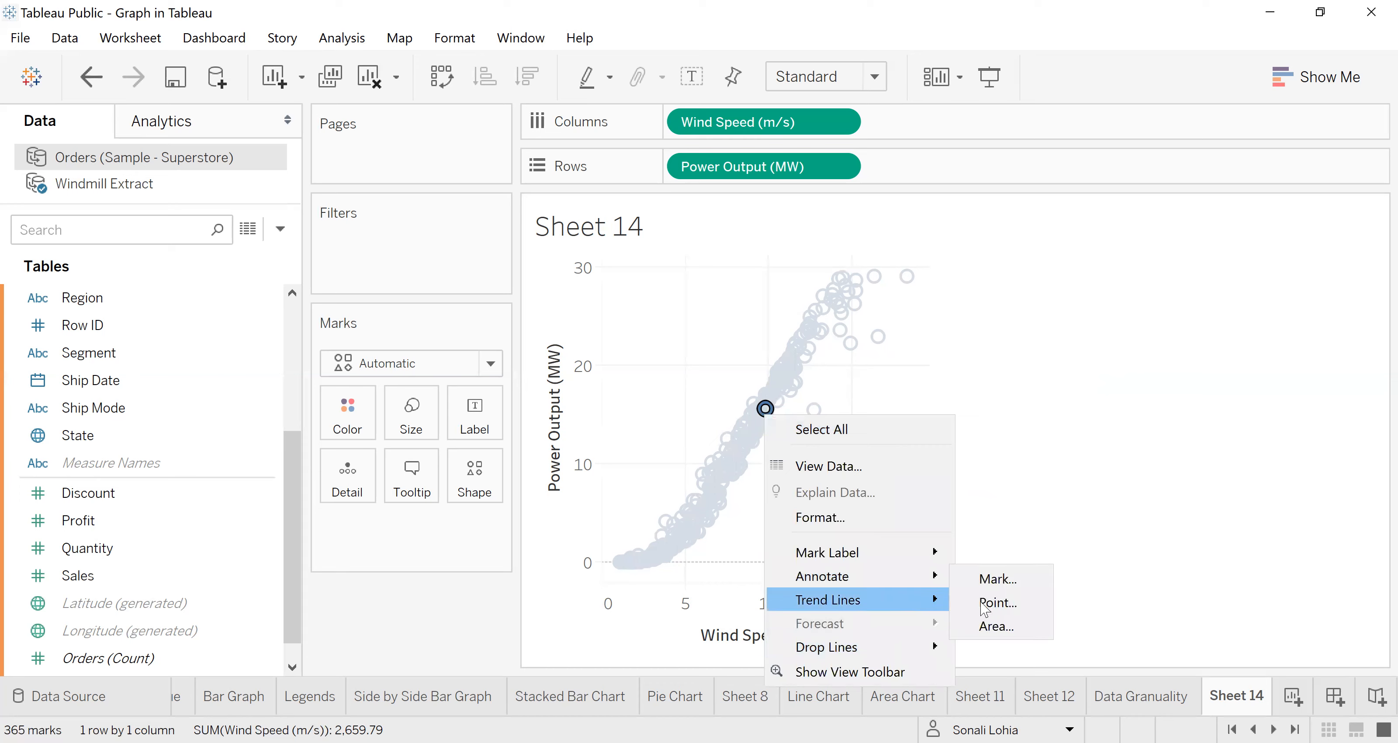
pyautogui.moveTo(888, 604)
pyautogui.click(982, 604)
pyautogui.click(1024, 428)
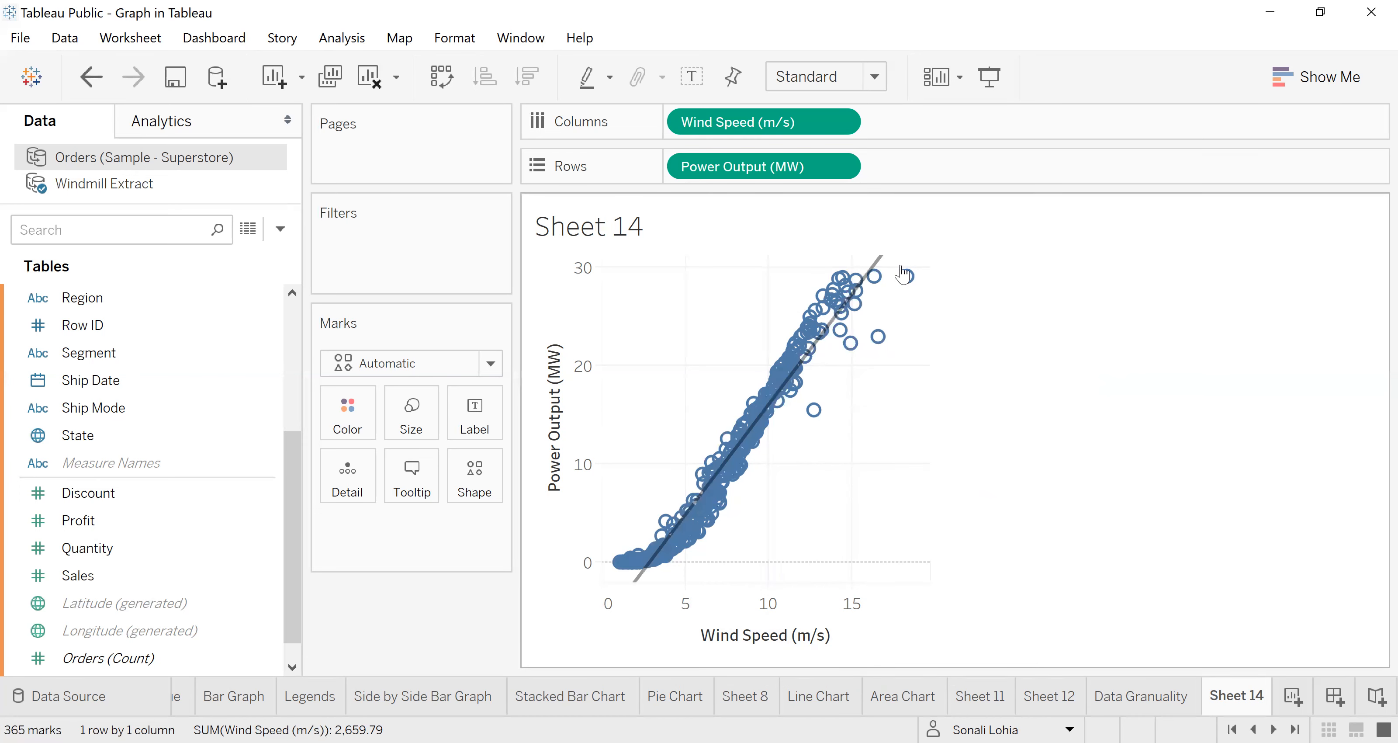
# Step: Examine the restored trend line's equation, R-Squared and P-value, along with the data points near its upper end
pyautogui.moveTo(879, 266)
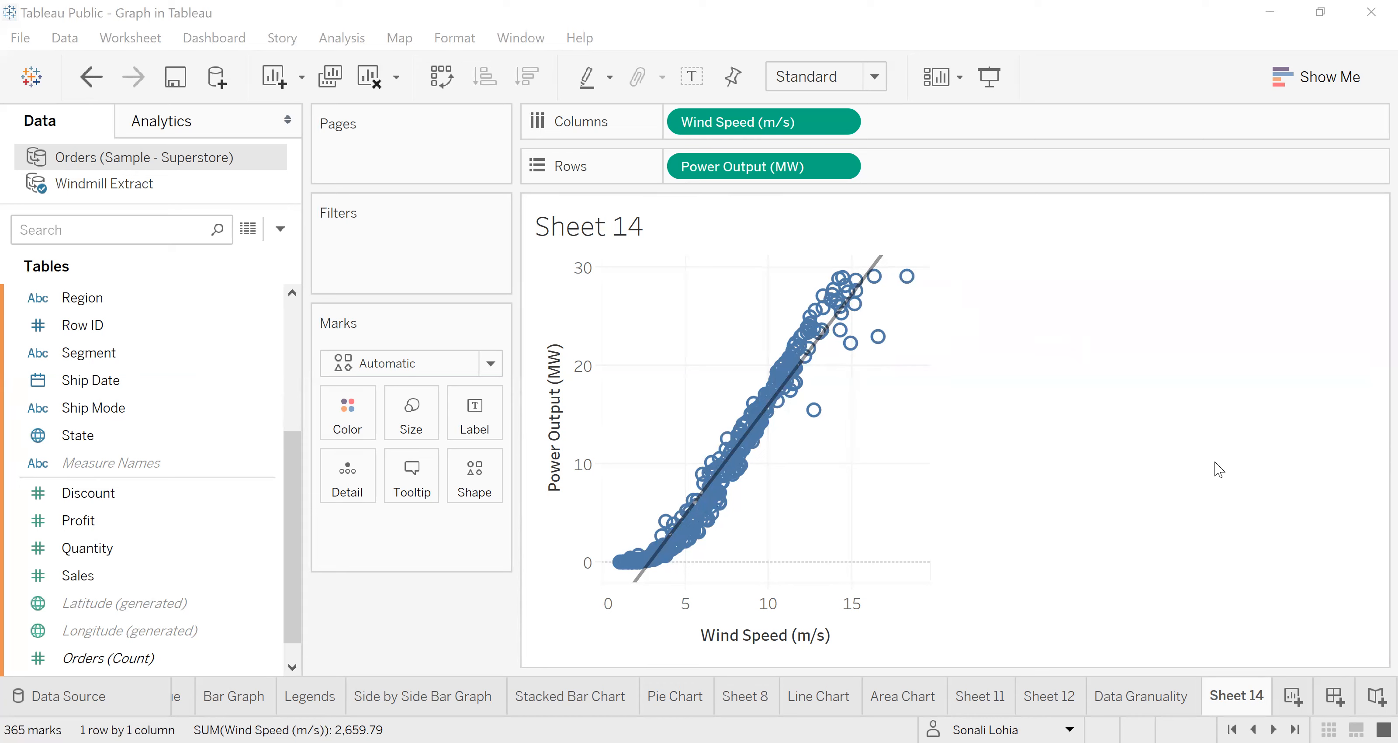
pyautogui.click(936, 444)
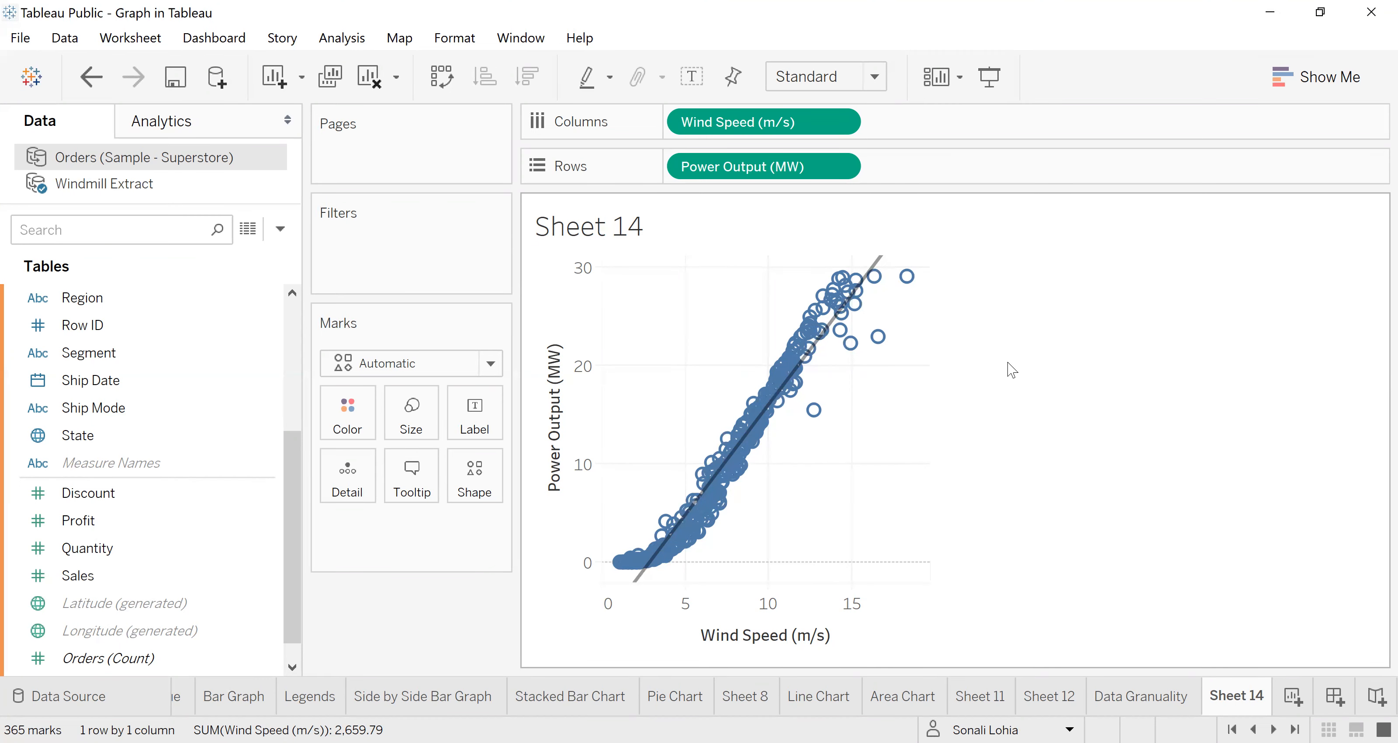
pyautogui.moveTo(880, 264)
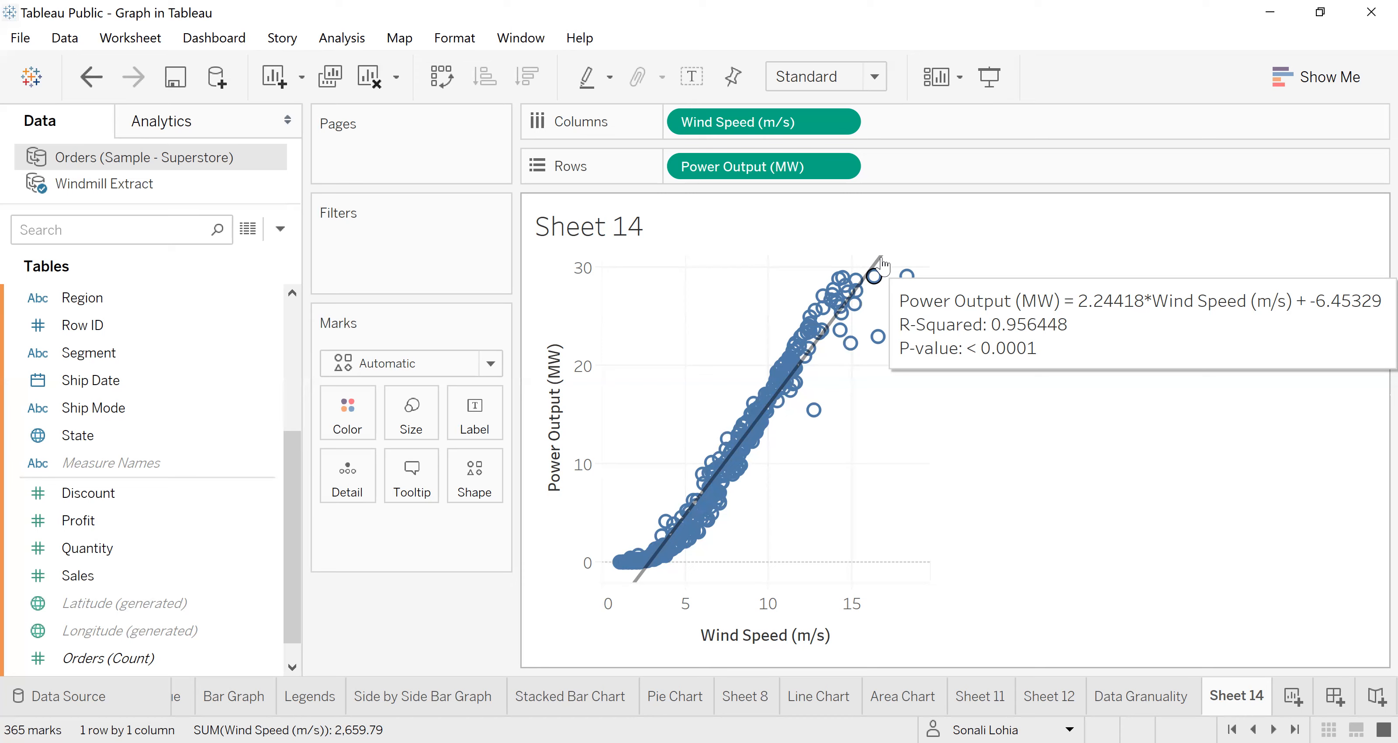
pyautogui.click(881, 262)
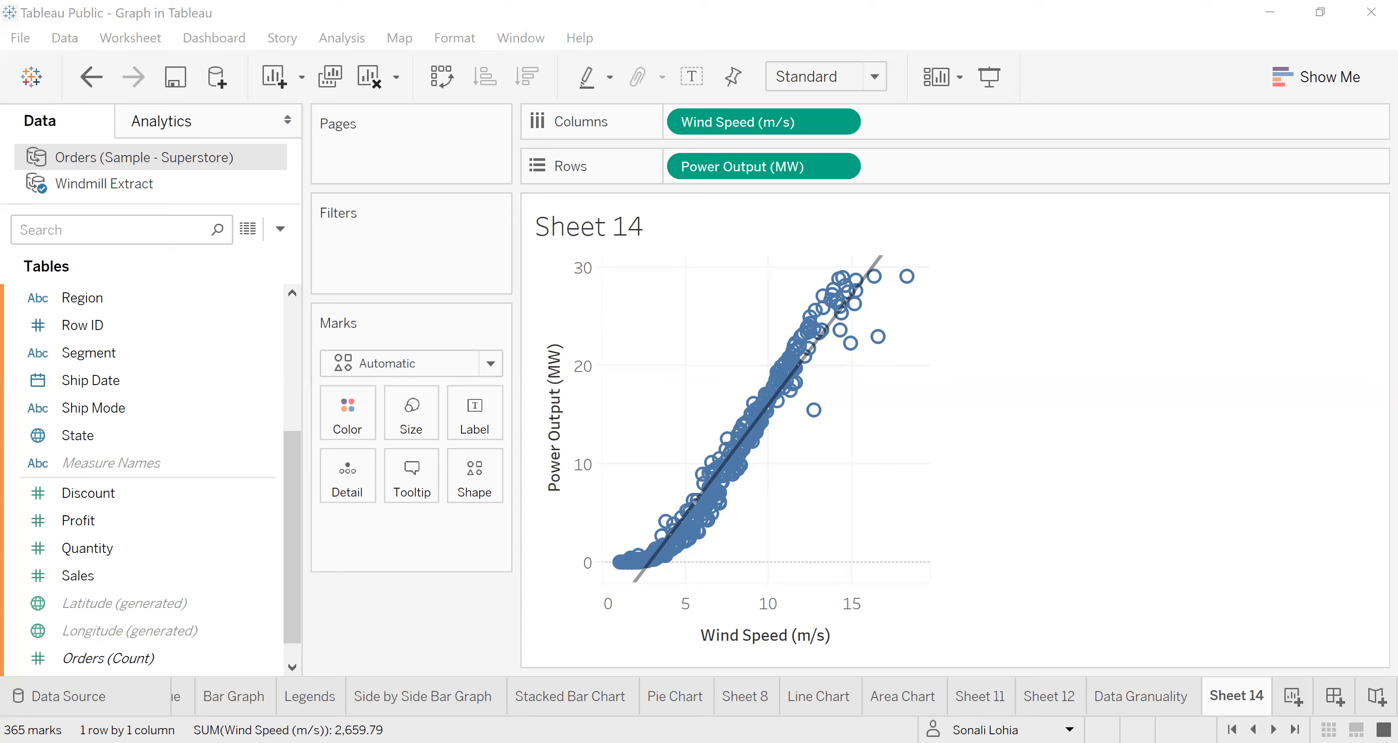
pyautogui.moveTo(877, 270)
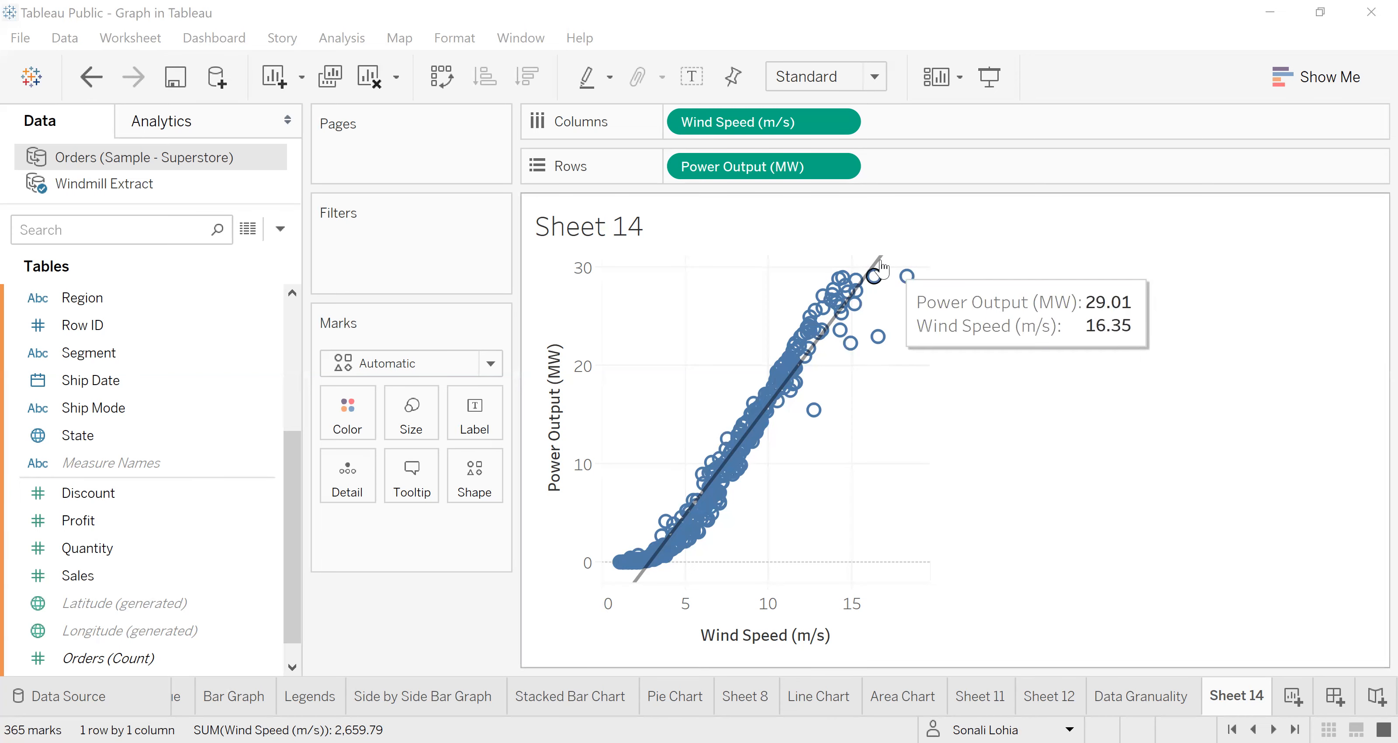
pyautogui.moveTo(879, 268)
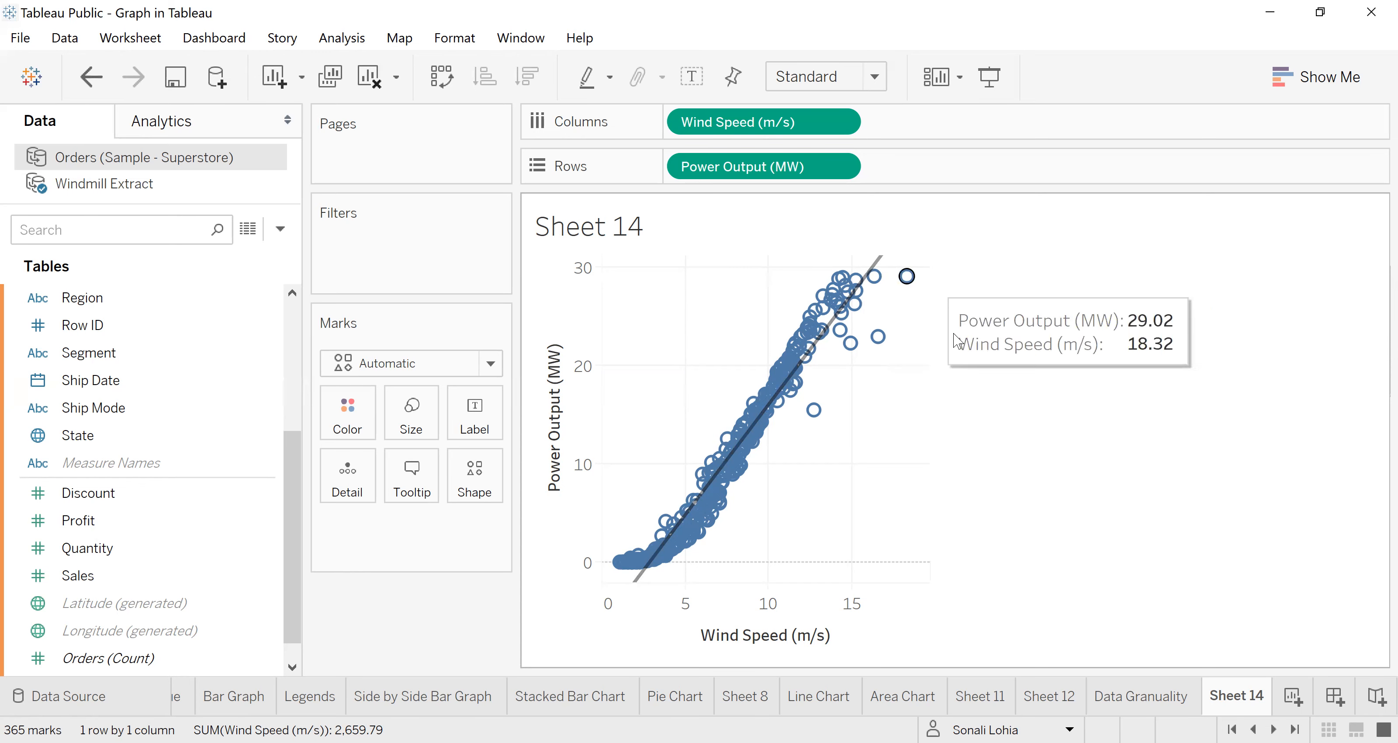
pyautogui.moveTo(881, 264)
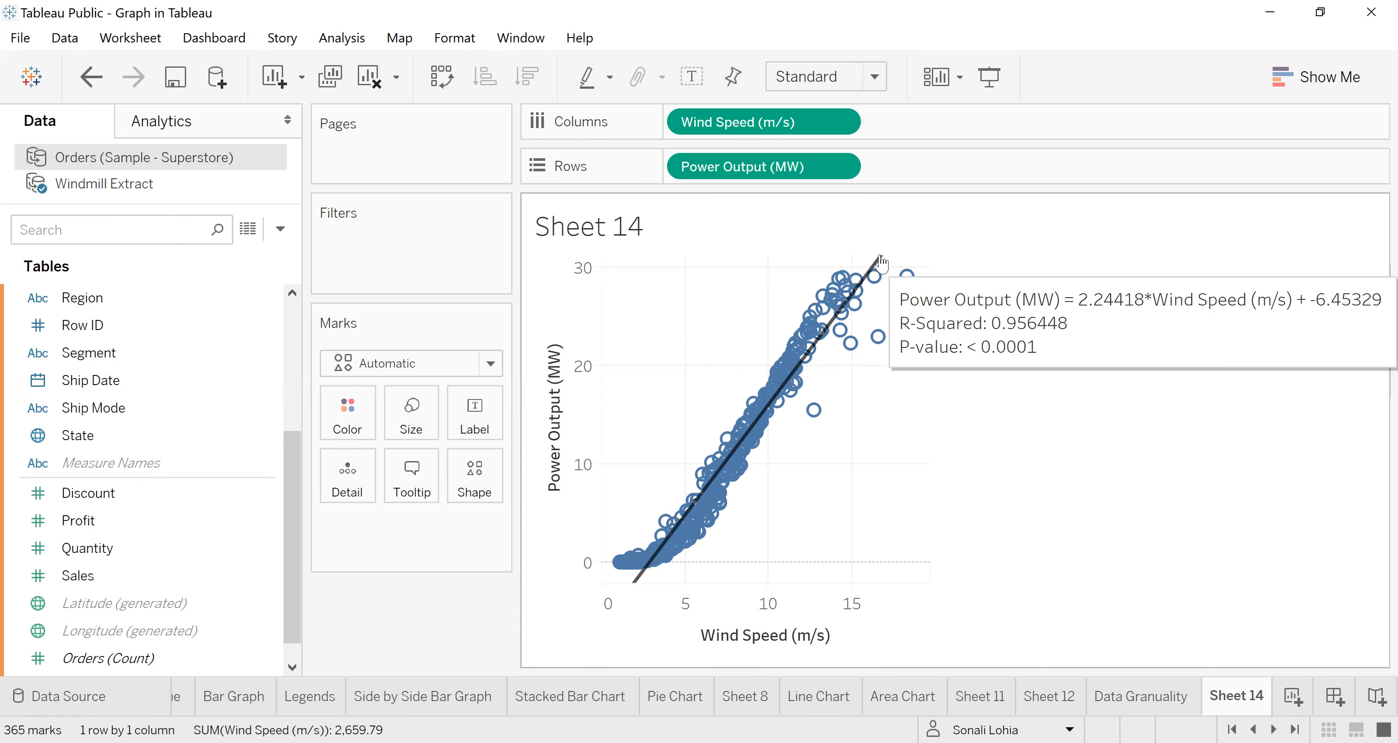